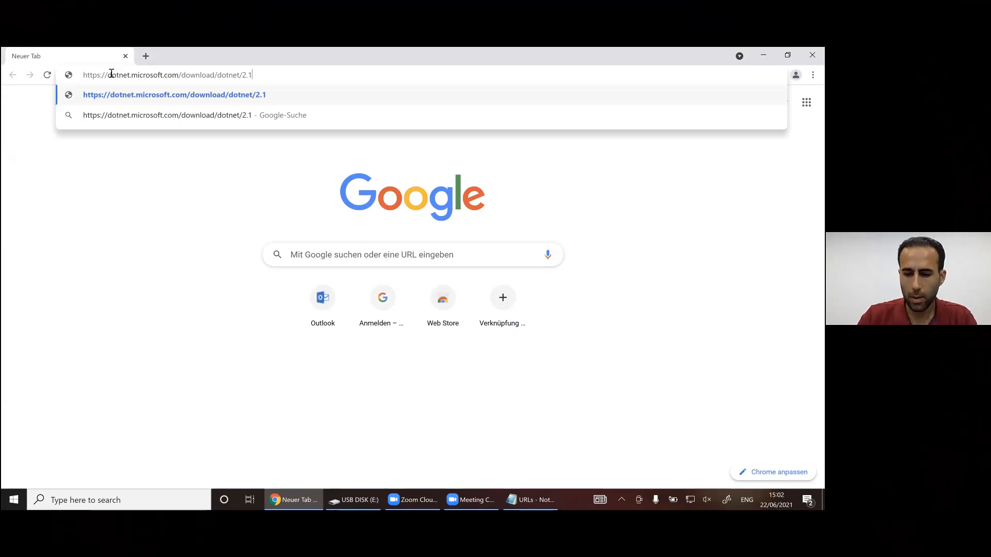
# Download the .NET Core SDK 2.1.816 Windows x64 installer from dotnet.microsoft.com/download/dotnet/2.1, then bring up the USB DISK (E:) folder.
pyautogui.press('Return')
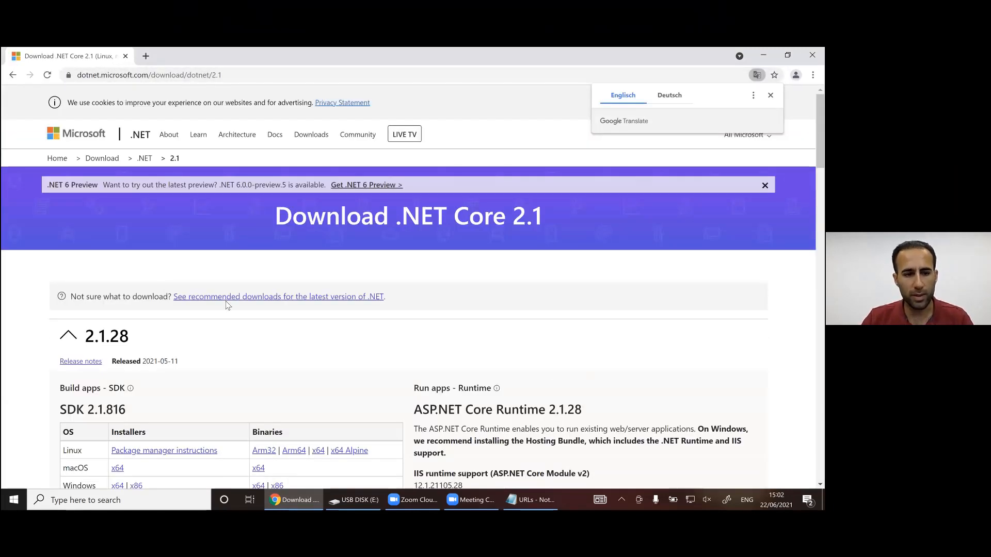
pyautogui.scroll(-3, 230, 305)
pyautogui.scroll(-3, 231, 305)
pyautogui.scroll(2, 98, 309)
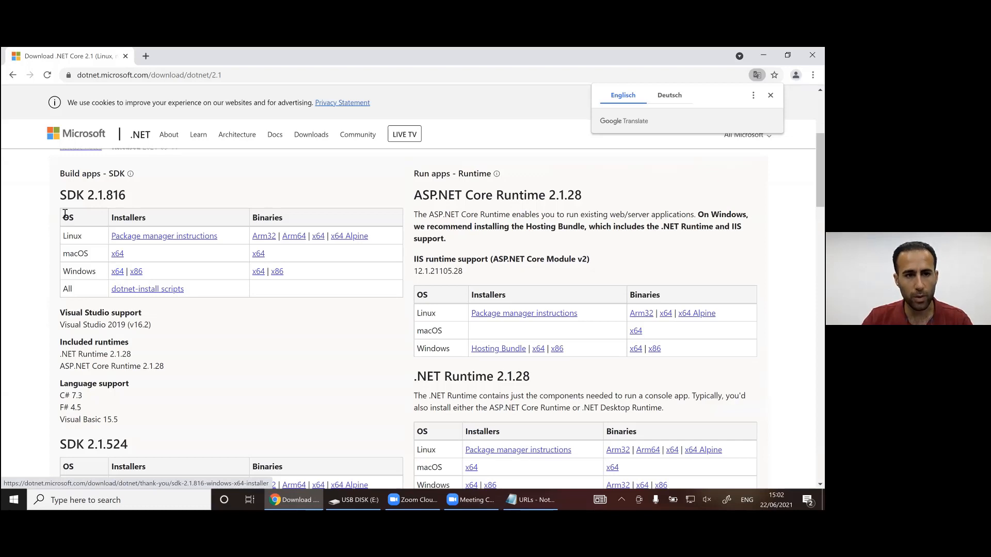
pyautogui.click(115, 274)
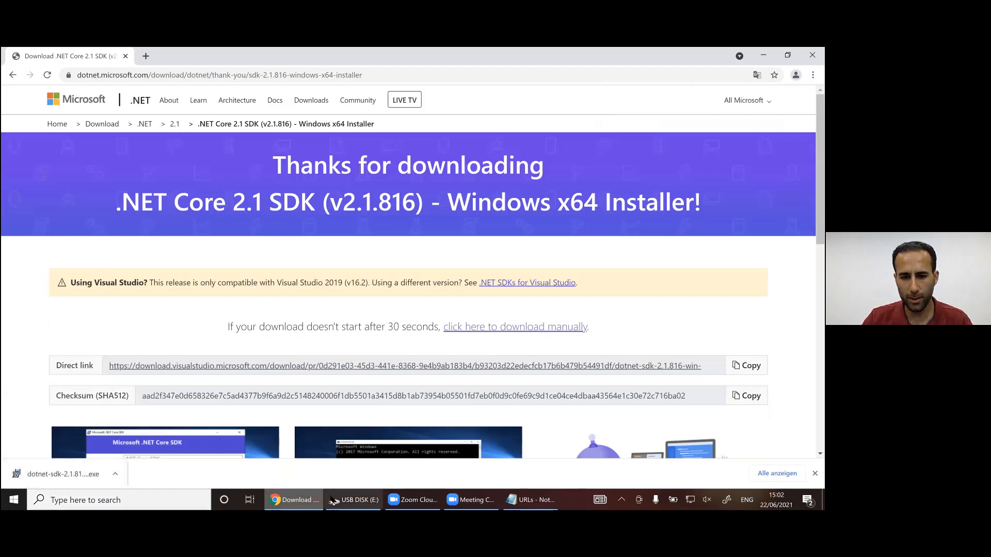
pyautogui.click(354, 499)
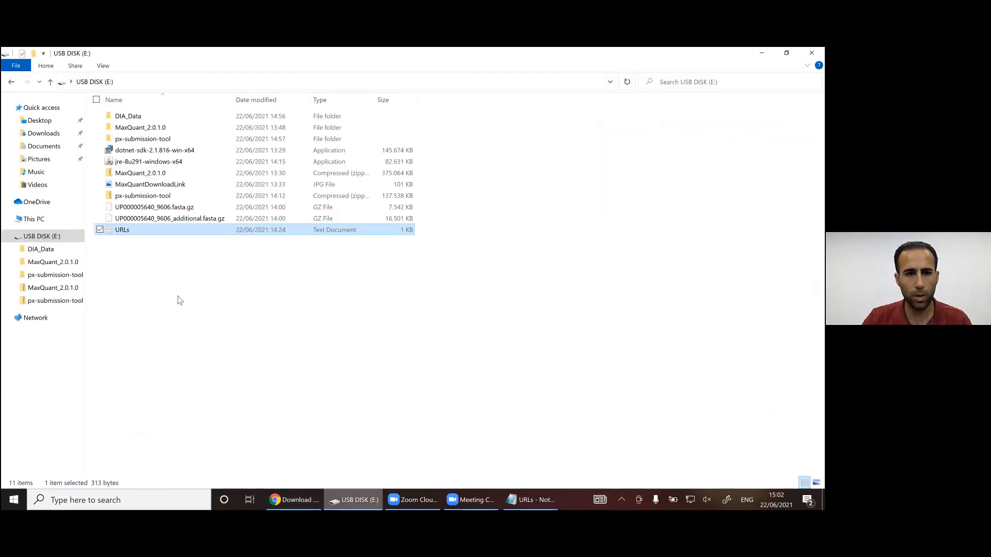
# Launch dotnet-sdk-2.1.816-win-x64 from the USB disk, cancel the installation, and return to Chrome.
pyautogui.click(147, 154)
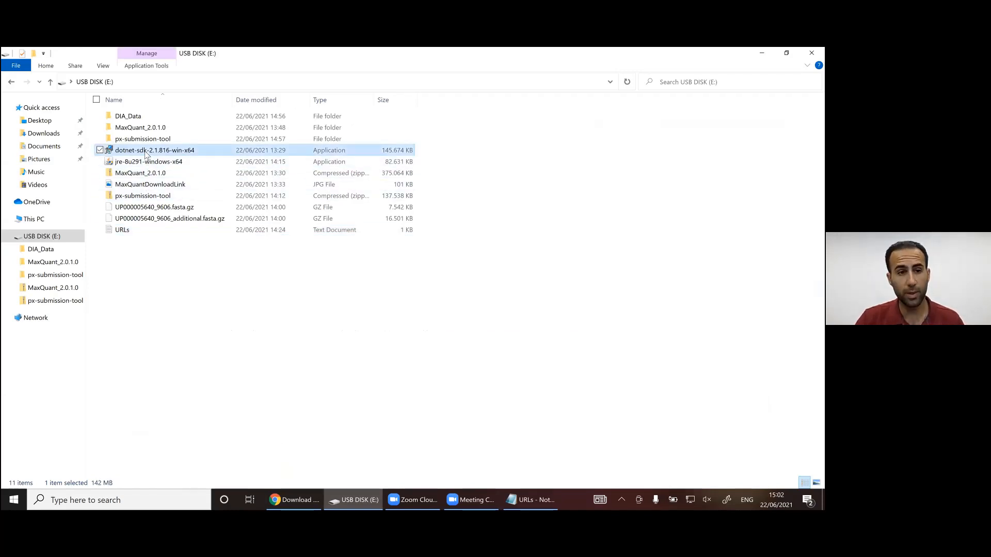
pyautogui.doubleClick(147, 153)
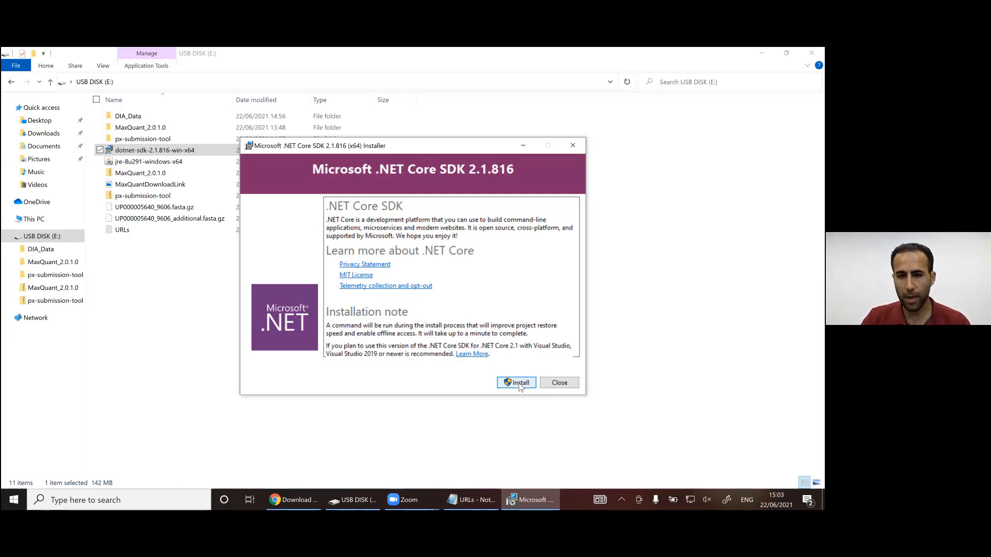
pyautogui.click(565, 386)
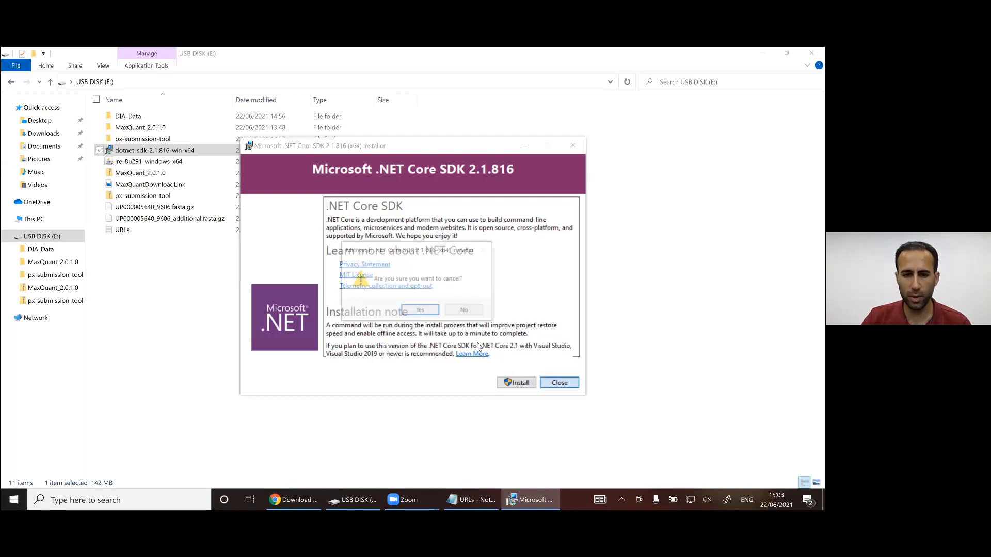
pyautogui.click(433, 312)
pyautogui.click(294, 499)
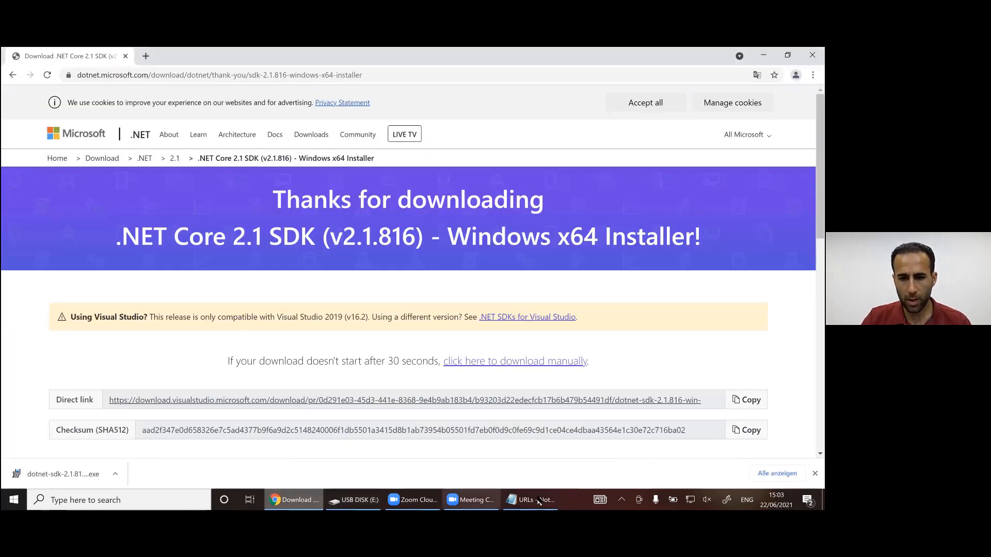
# Copy the maxquant.org address from the Notepad notes and load it in a new Chrome tab.
pyautogui.click(538, 501)
pyautogui.moveTo(136, 135); pyautogui.dragTo(46, 137)
pyautogui.rightClick(70, 144)
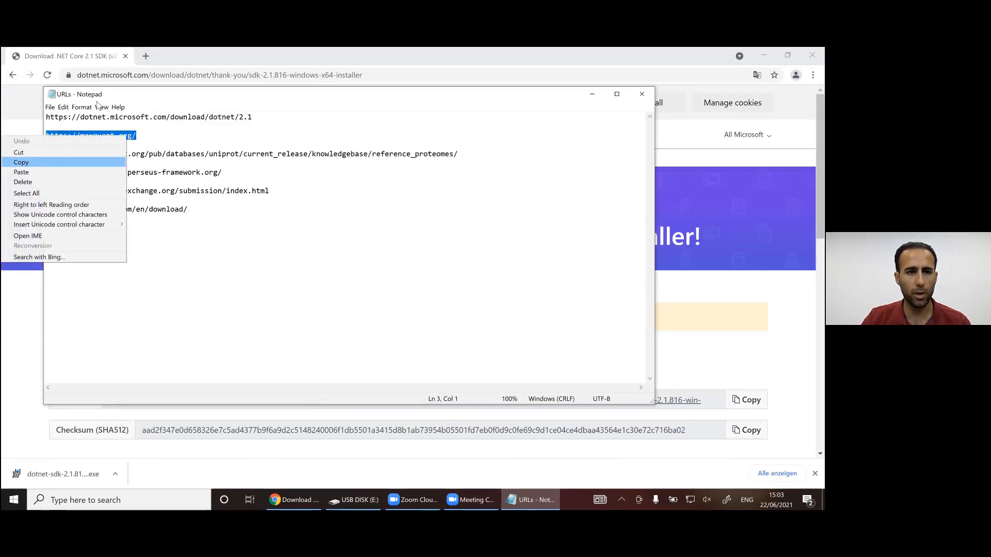
pyautogui.click(88, 162)
pyautogui.click(154, 47)
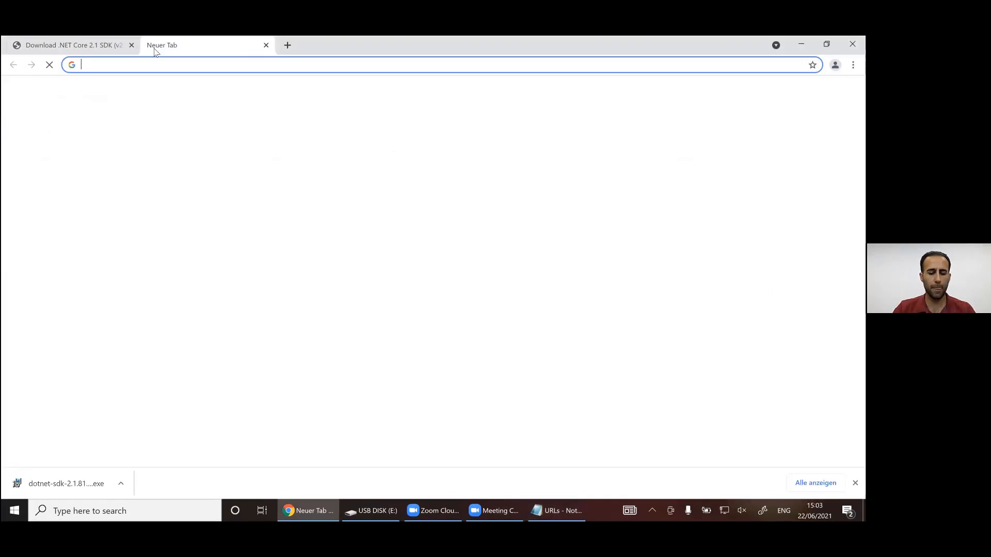
pyautogui.hotkey('ctrl', 'v')
pyautogui.press('Return')
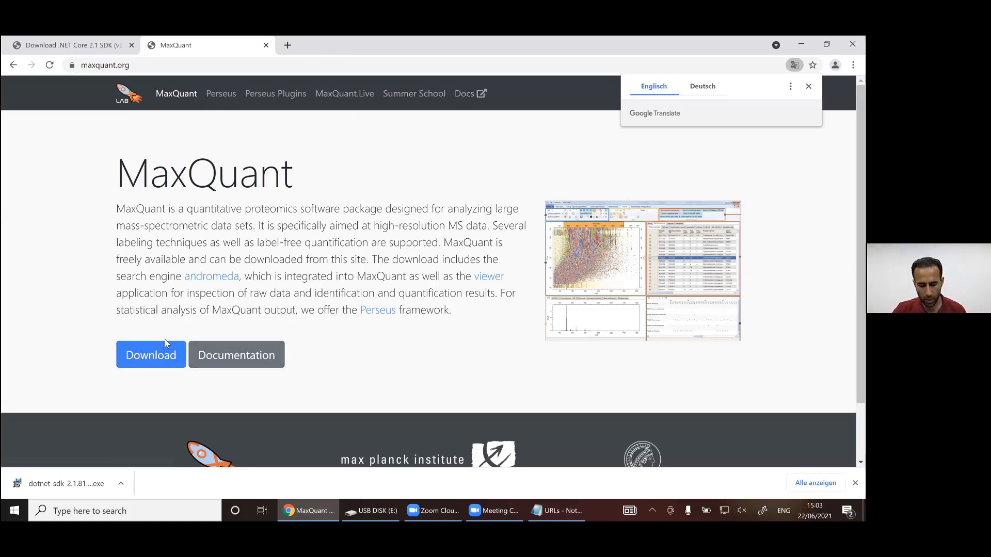
# Open the Download MaxQuant v2.0.1.0 form and review its Name, Email and Institution fields.
pyautogui.click(145, 360)
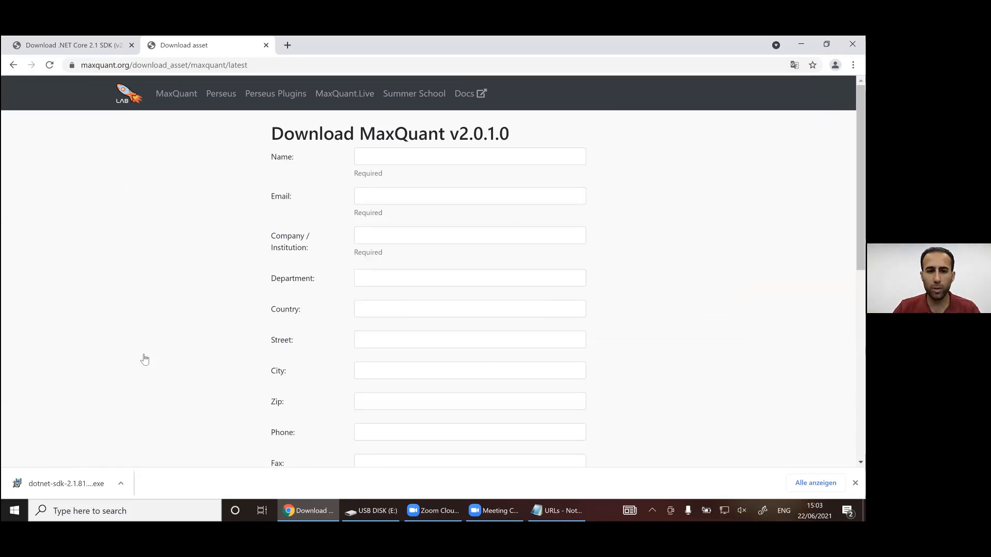
pyautogui.click(425, 156)
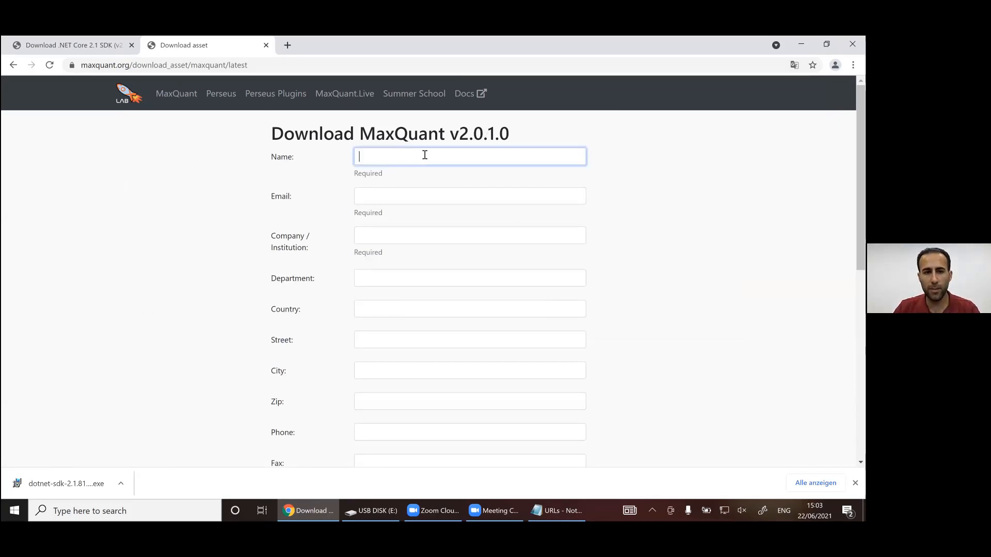
pyautogui.click(391, 196)
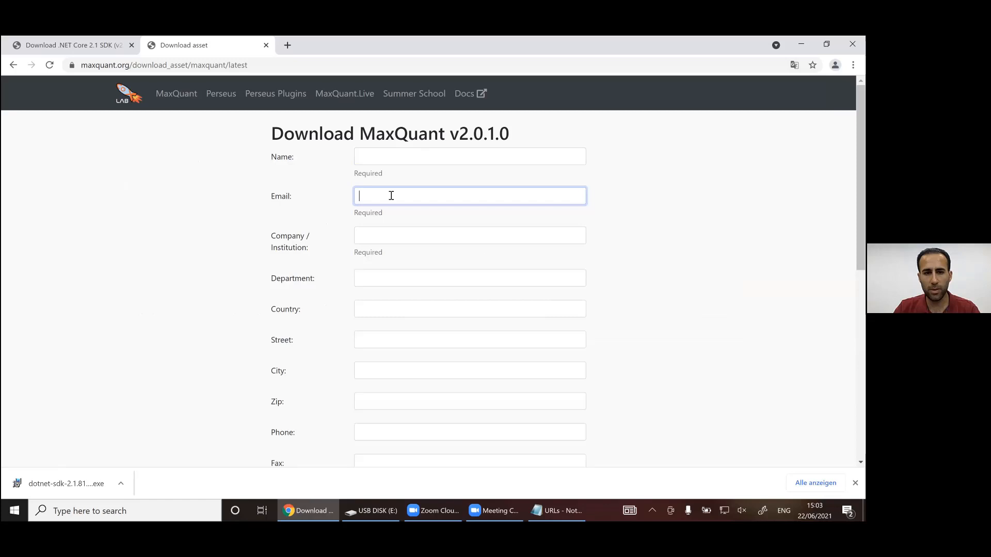
pyautogui.click(381, 235)
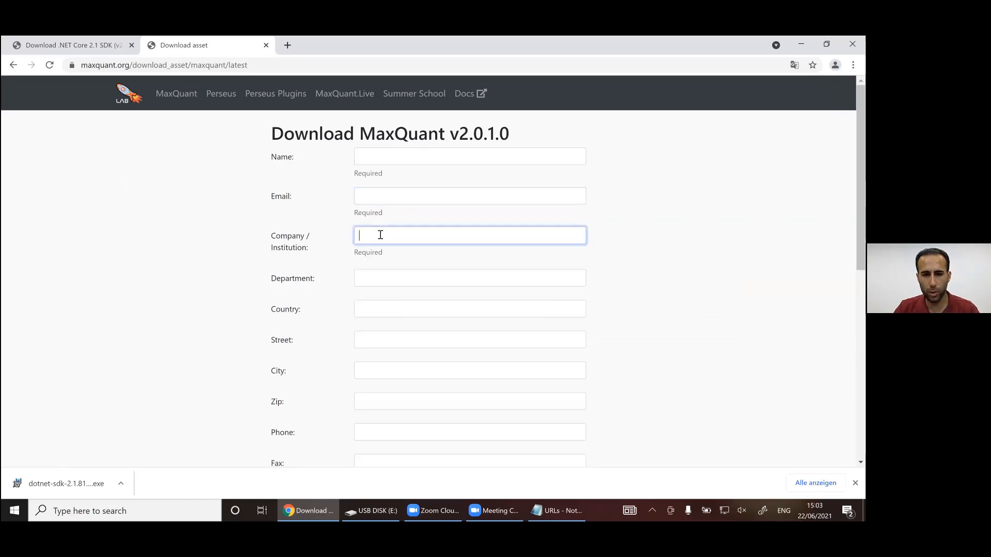
pyautogui.scroll(-5, 380, 235)
pyautogui.scroll(3, 301, 186)
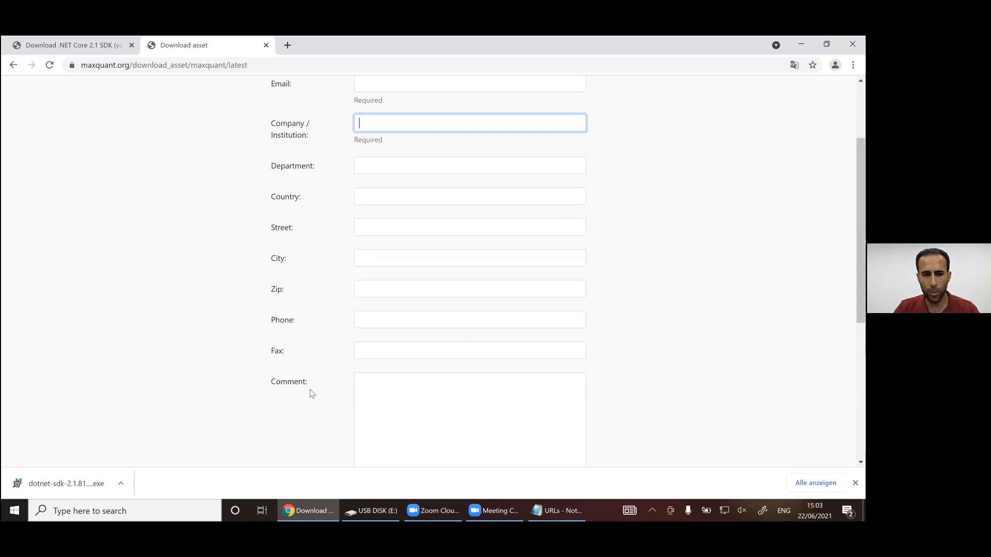
pyautogui.scroll(-4, 330, 243)
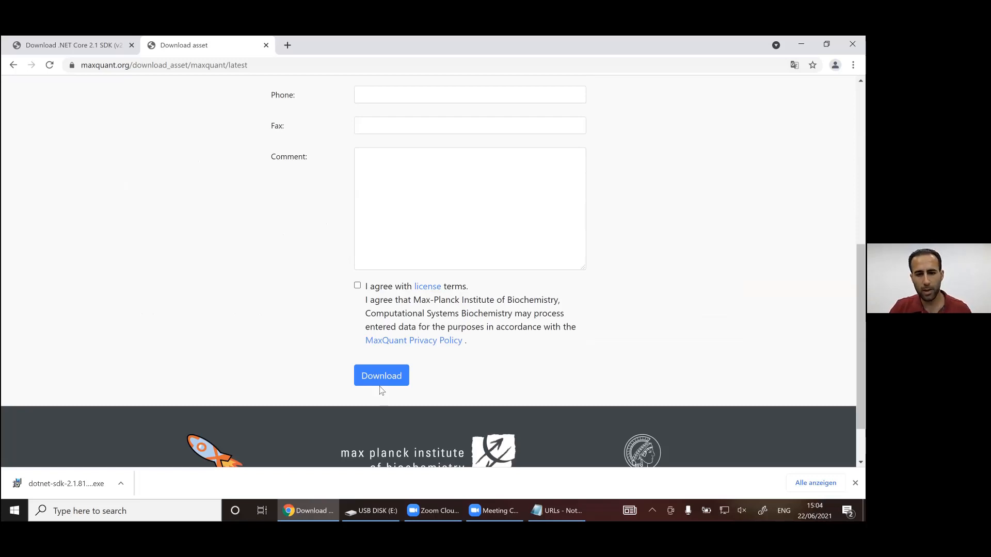
pyautogui.click(370, 512)
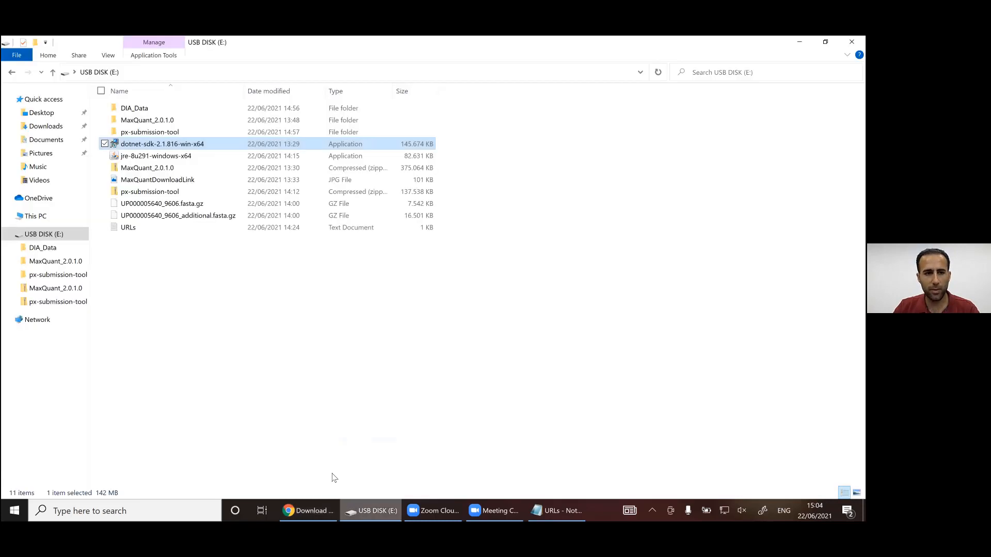
# View MaxQuantDownloadLink.JPG in Photos, then select the MaxQuant_2.0.1.0 zip on the USB disk.
pyautogui.click(169, 181)
pyautogui.doubleClick(169, 182)
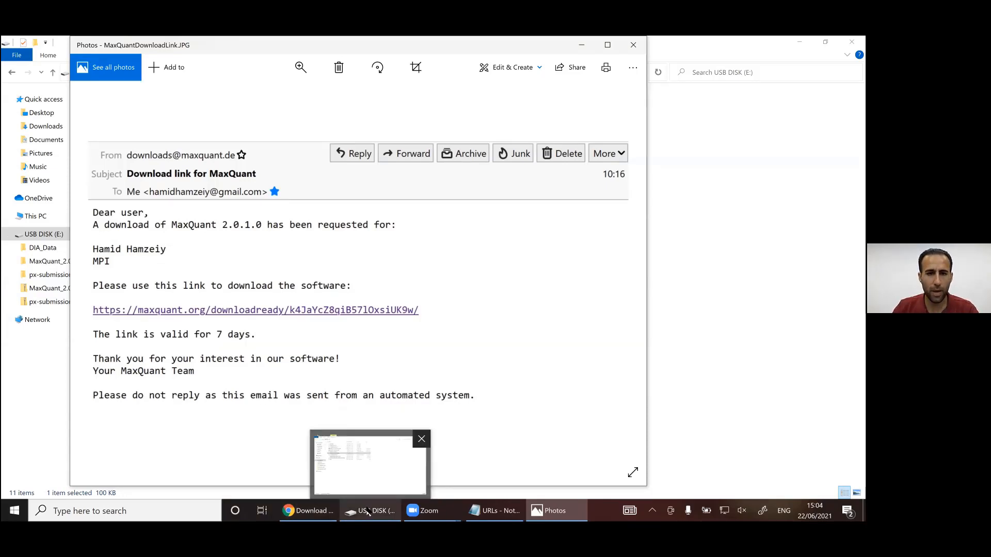
pyautogui.click(367, 512)
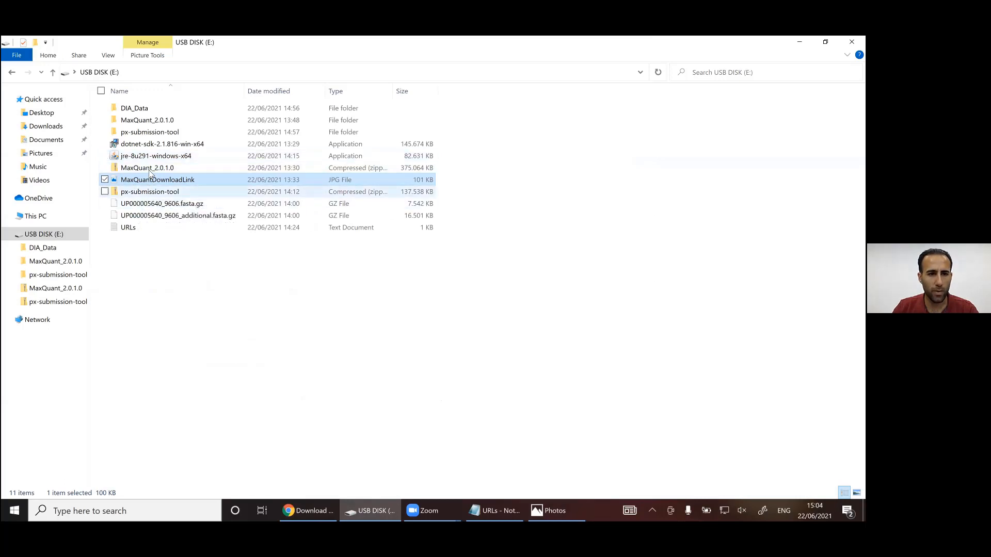
pyautogui.click(149, 171)
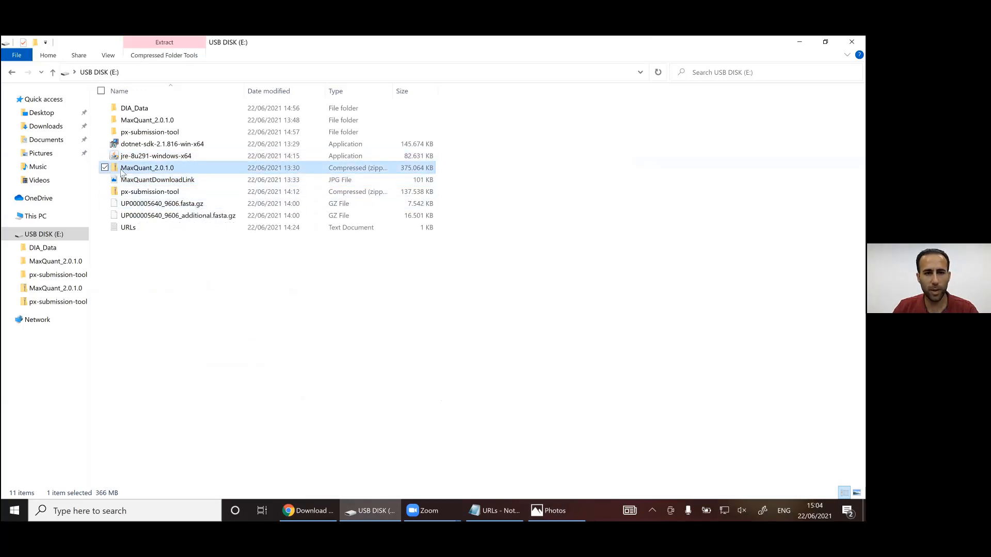
# Cancel Extract All for the zip and open the already extracted MaxQuant_2.0.1.0 folders down to MaxQuant.exe.
pyautogui.rightClick(159, 172)
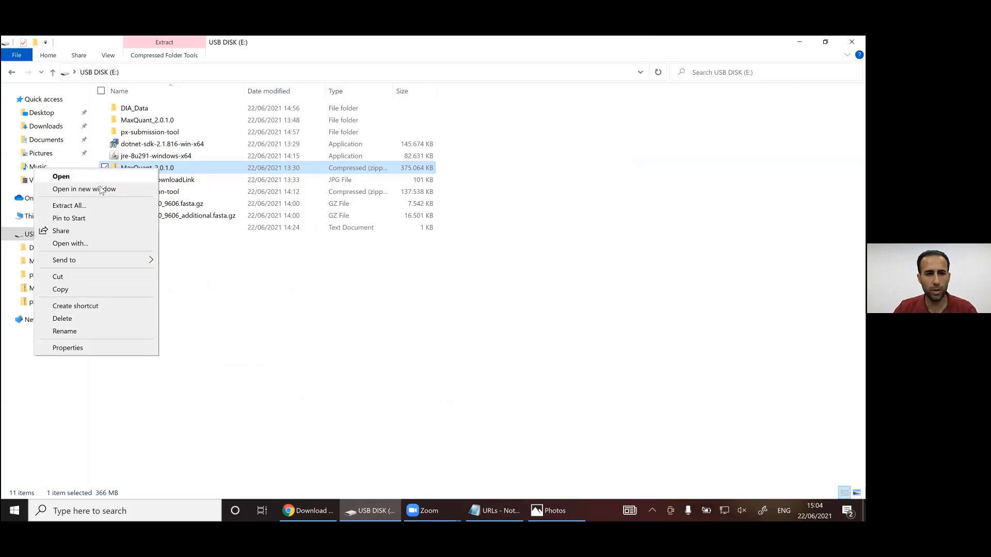
pyautogui.click(67, 206)
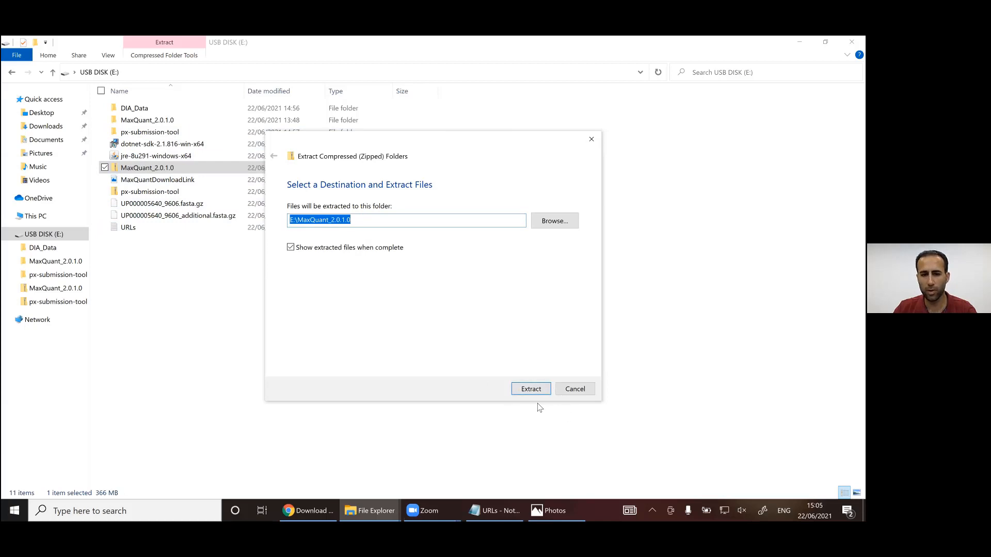
pyautogui.click(575, 390)
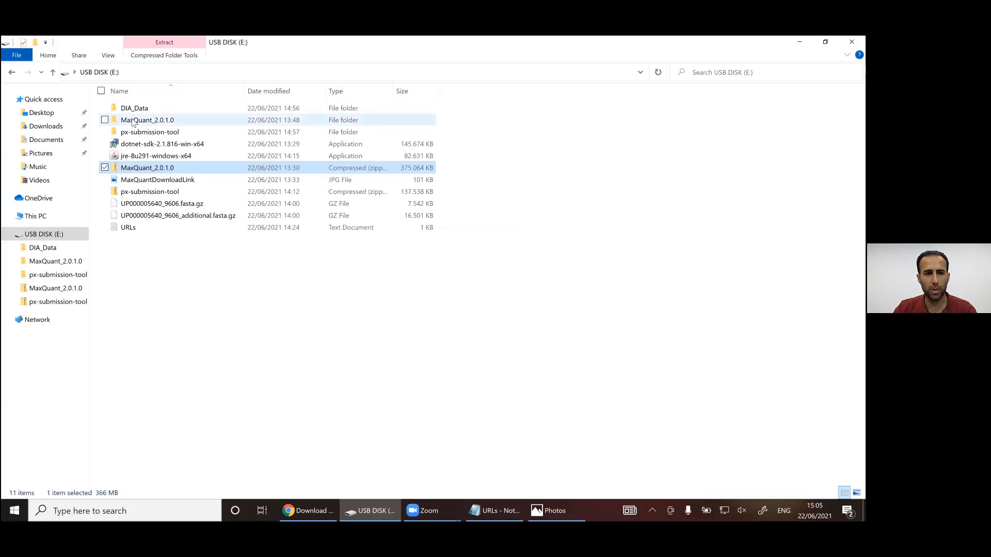
pyautogui.click(133, 122)
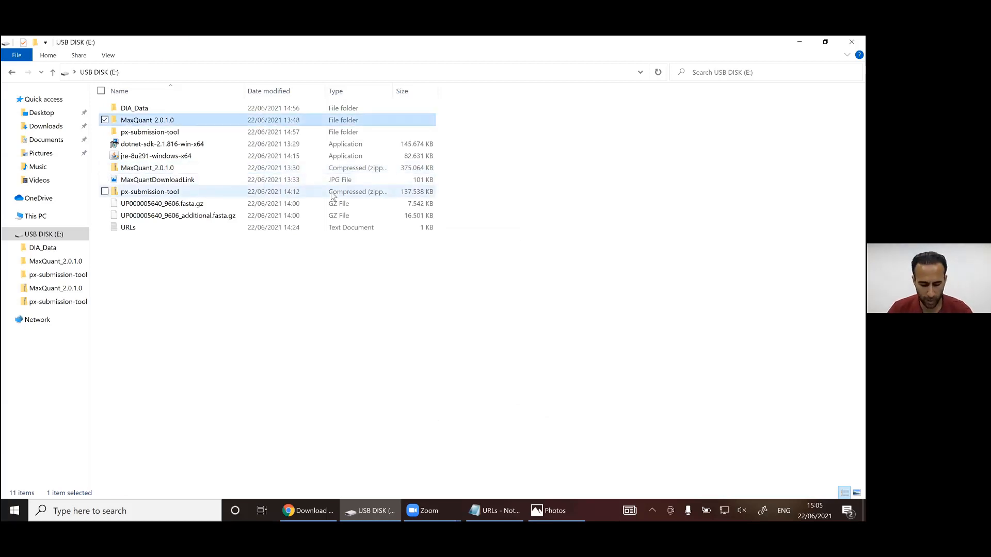
pyautogui.doubleClick(162, 120)
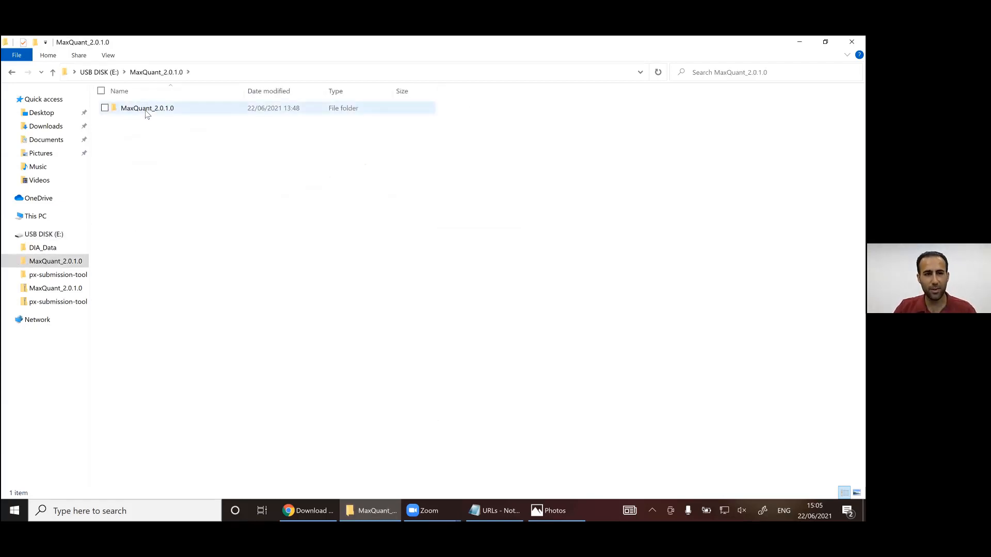
pyautogui.doubleClick(146, 114)
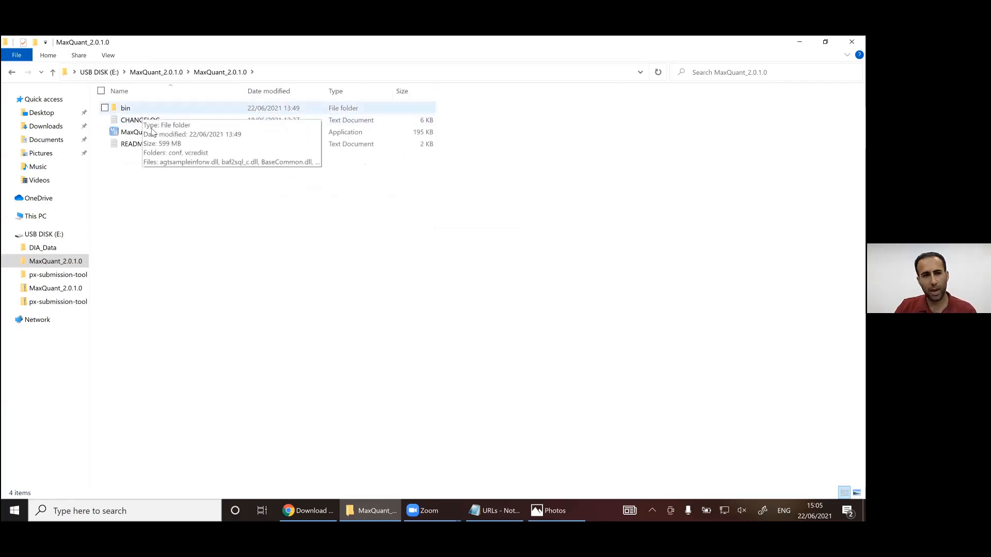
pyautogui.click(151, 136)
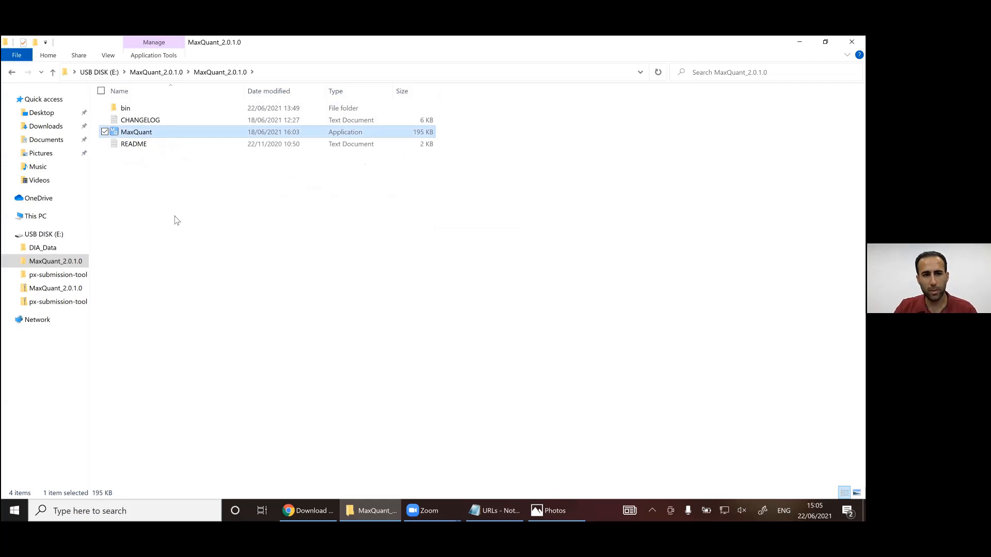
# Launch MaxQuant 2.0.1.0 and shift its empty session1 window slightly left.
pyautogui.doubleClick(153, 136)
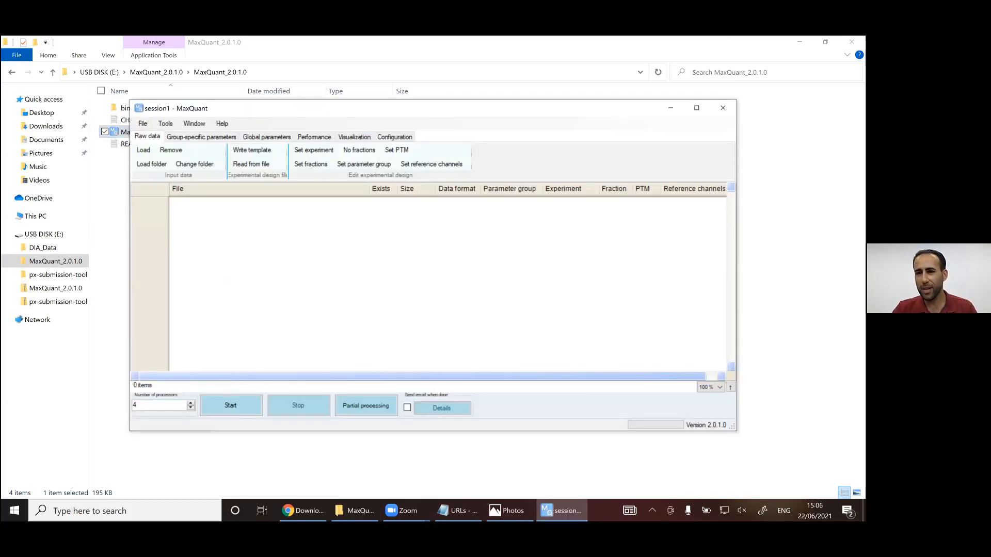
pyautogui.moveTo(476, 114); pyautogui.dragTo(423, 109)
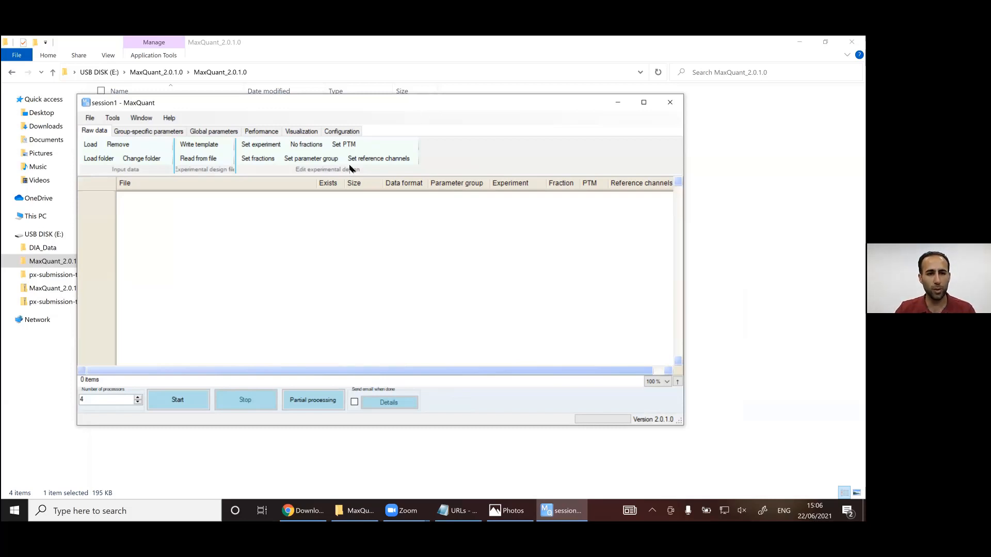
# Load DIA_1.raw and DIA_2.raw from E:\DIA_Data into the Raw data tab.
pyautogui.click(89, 145)
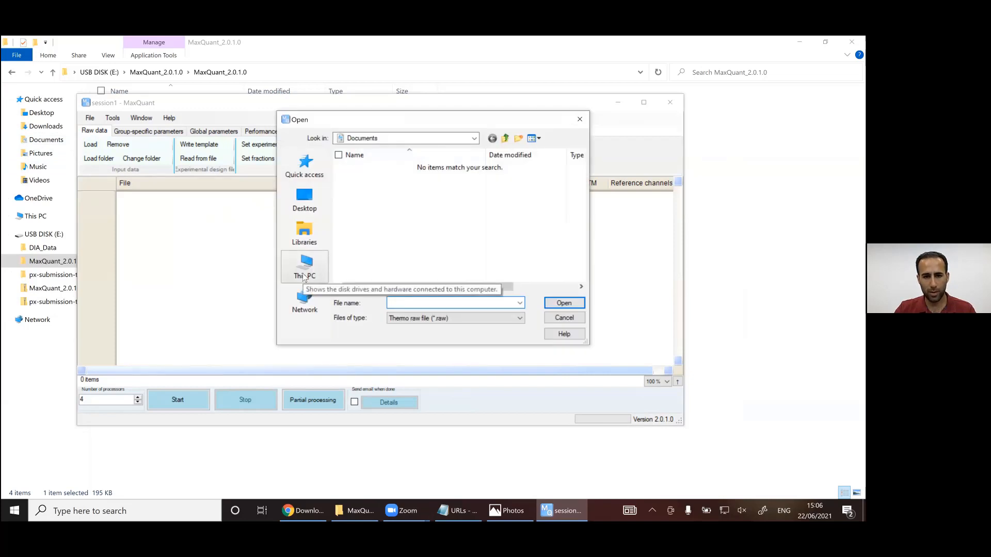
pyautogui.click(303, 277)
pyautogui.scroll(-5, 398, 254)
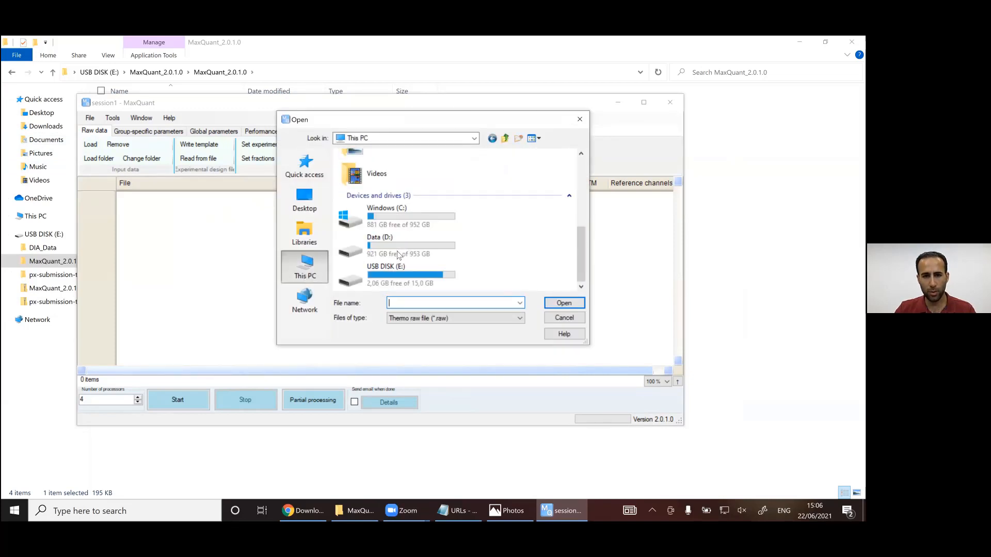
pyautogui.doubleClick(375, 279)
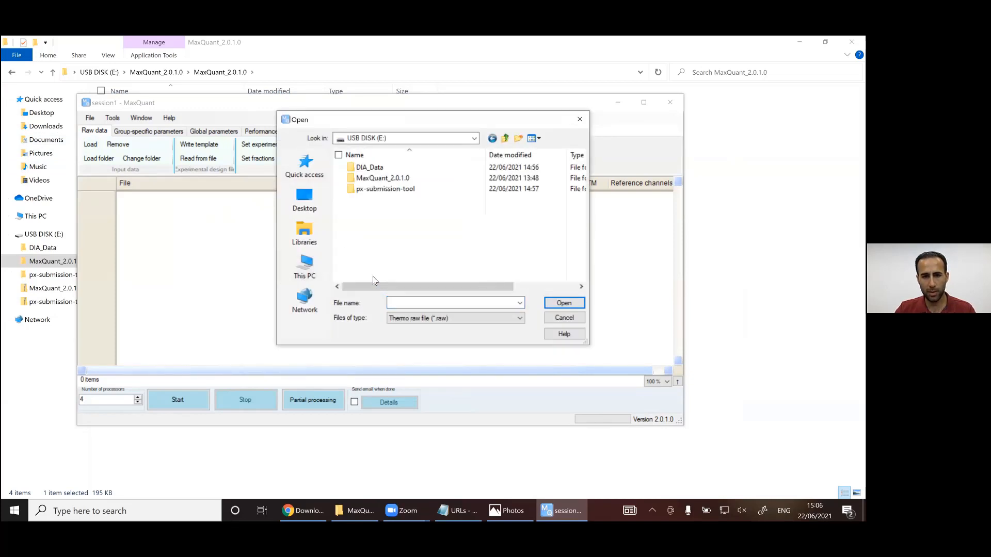
pyautogui.click(367, 172)
pyautogui.doubleClick(368, 172)
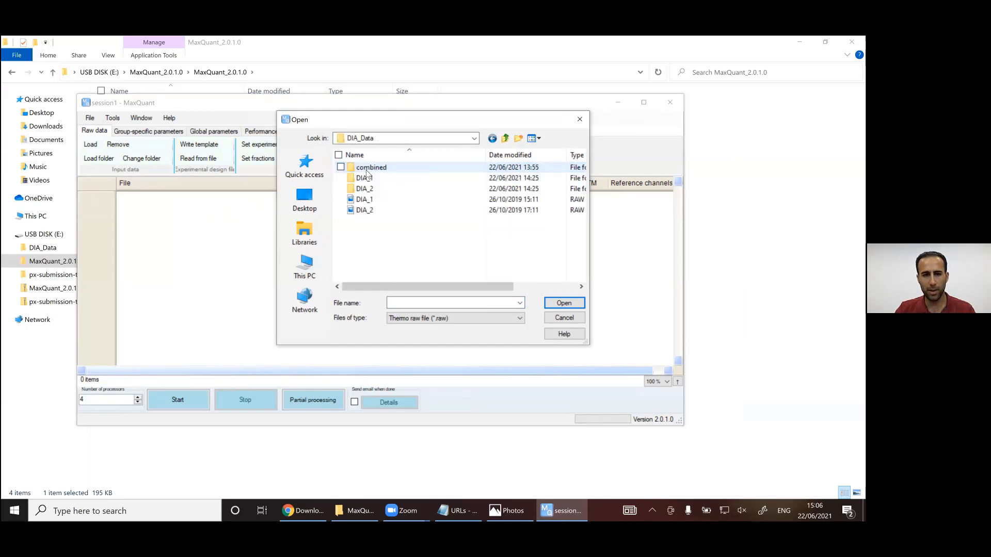
pyautogui.click(368, 200)
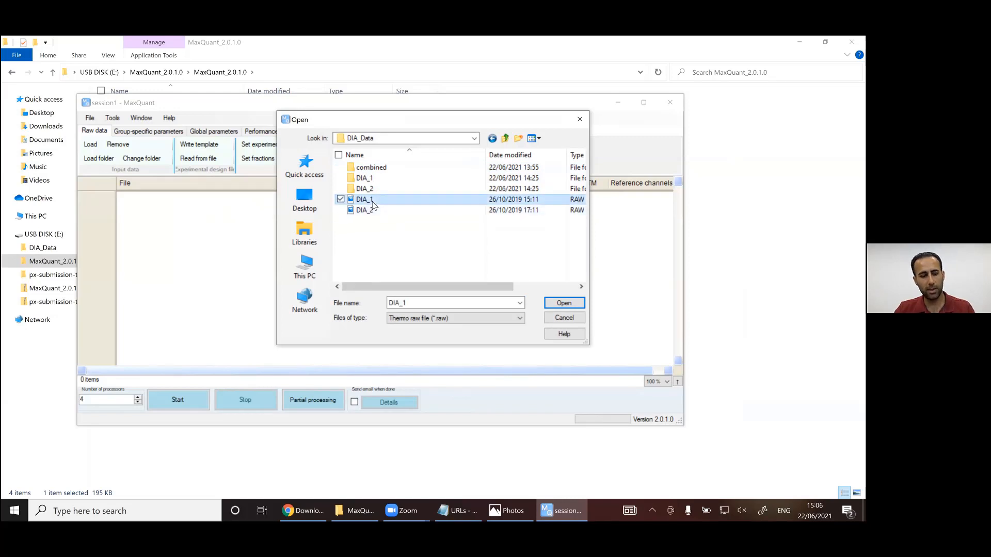
pyautogui.keyDown('shift'); pyautogui.click(367, 210); pyautogui.keyUp('shift')
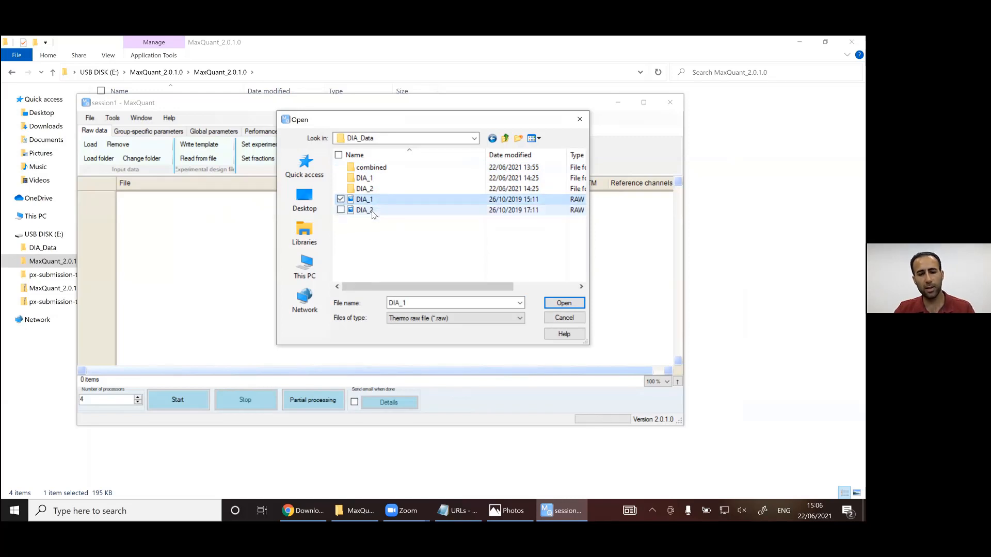
pyautogui.click(563, 305)
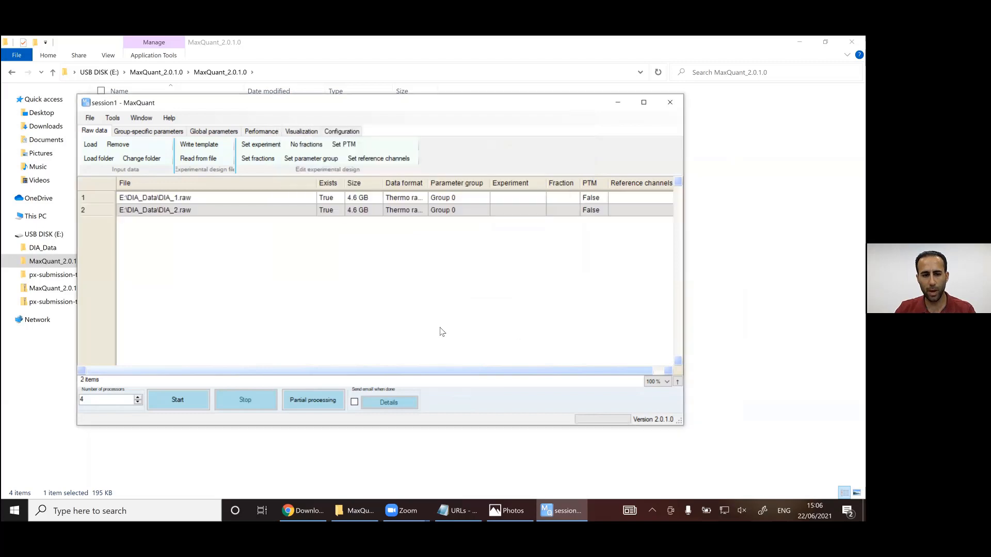
pyautogui.click(351, 511)
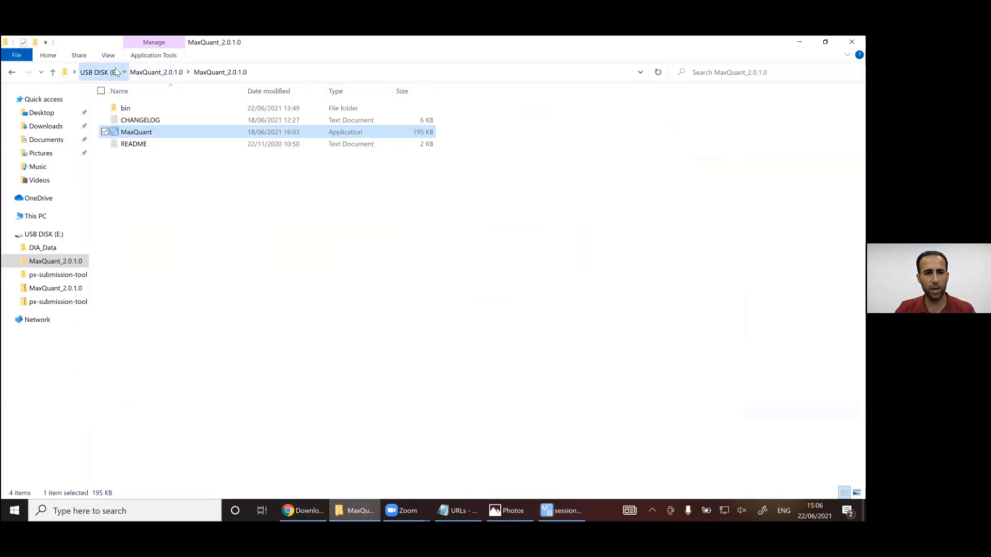
# Open E:\DIA_Data in File Explorer, select both RAW files, then return to the MaxQuant session.
pyautogui.click(99, 72)
pyautogui.click(134, 108)
pyautogui.press('Return')
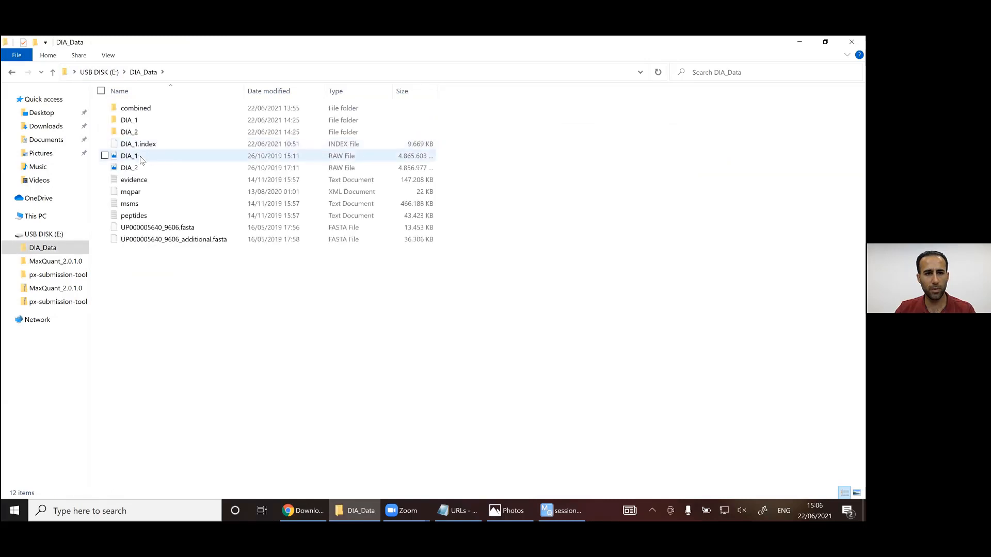
pyautogui.moveTo(141, 155); pyautogui.dragTo(189, 170)
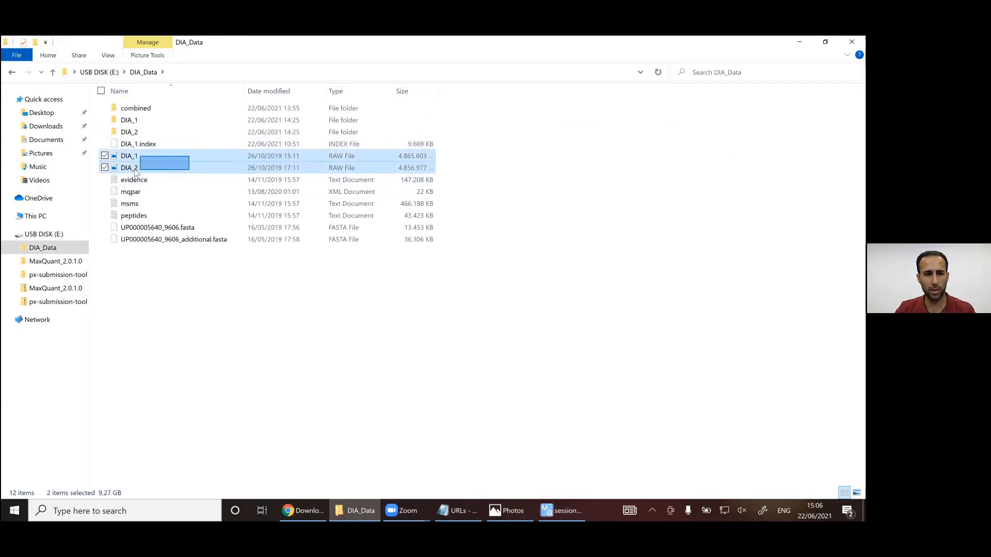
pyautogui.moveTo(128, 157); pyautogui.dragTo(442, 466)
pyautogui.click(417, 475)
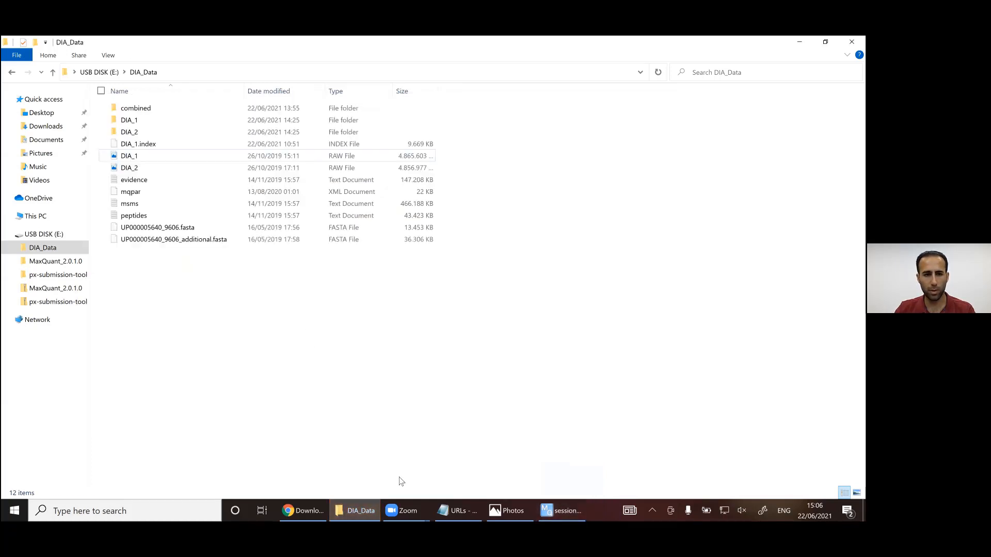
pyautogui.click(566, 511)
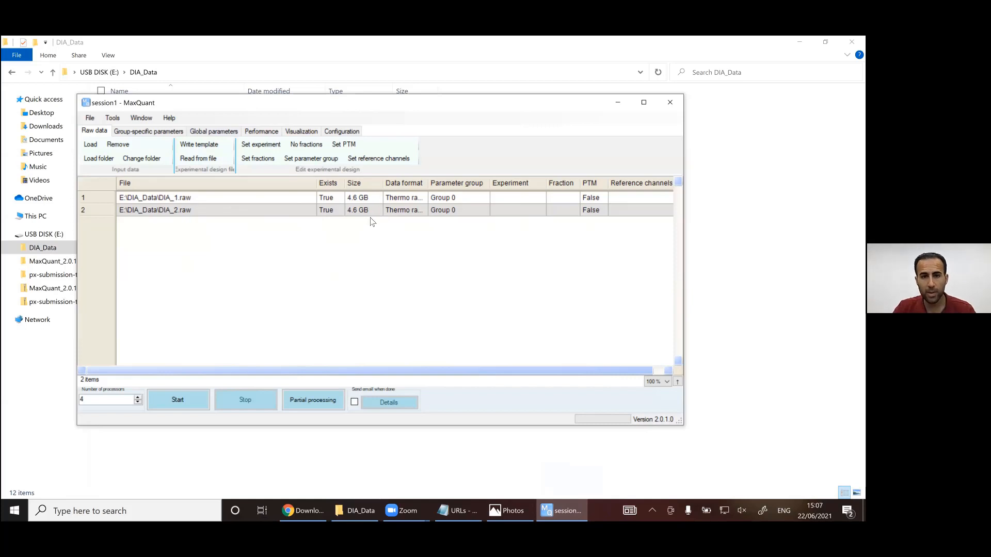
pyautogui.moveTo(428, 183)
pyautogui.mouseDown()
pyautogui.moveTo(476, 186)
pyautogui.moveTo(426, 189)
pyautogui.mouseUp()
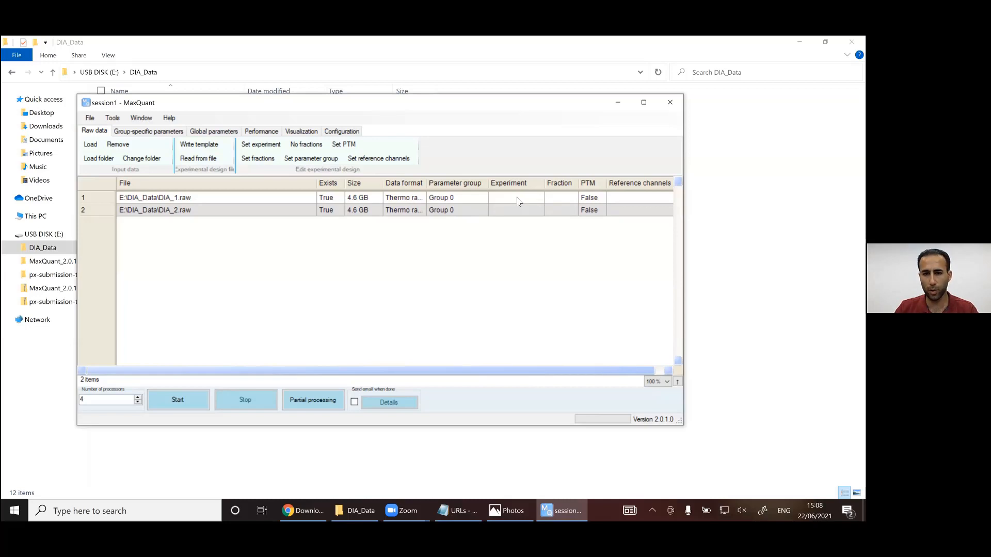
# Name DIA_1's experiment Condition and DIA_2's experiment Control.
pyautogui.click(181, 201)
pyautogui.click(260, 145)
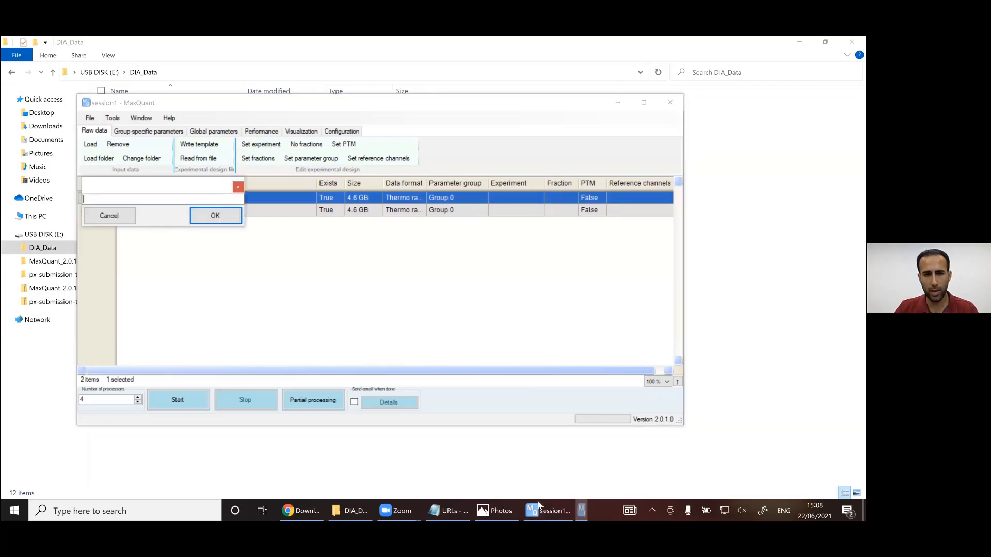
pyautogui.write('Cond')
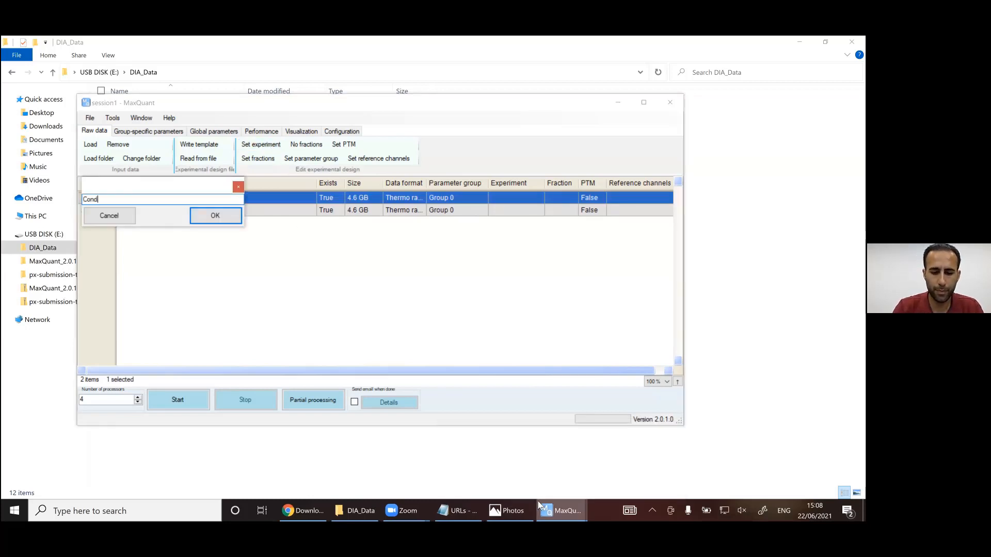
pyautogui.write('ition')
pyautogui.press('Return')
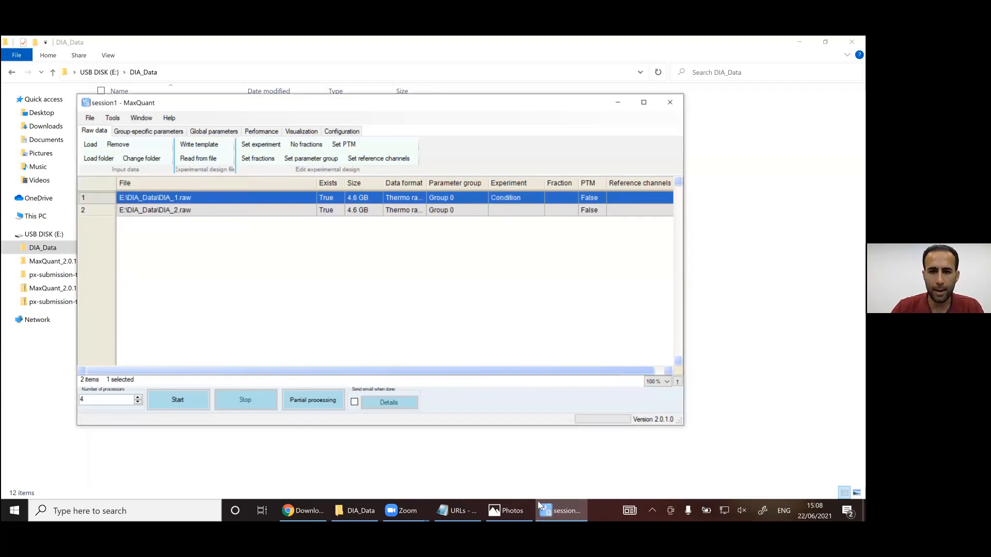
pyautogui.click(239, 211)
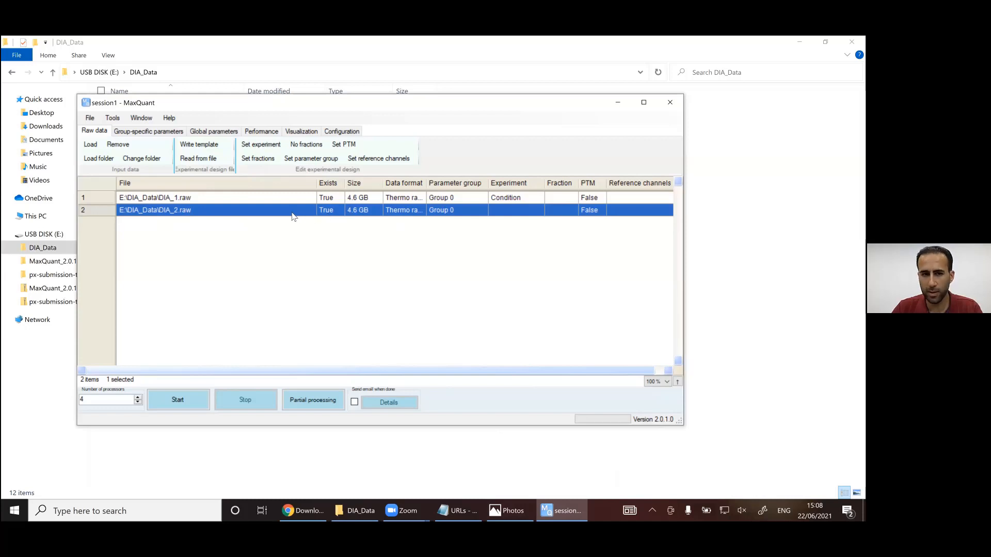
pyautogui.click(273, 150)
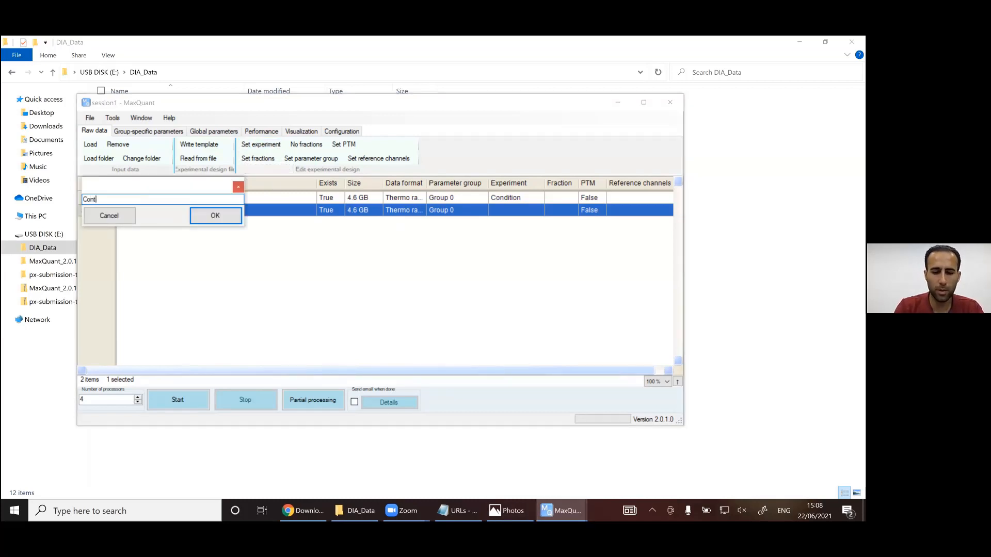
pyautogui.click(234, 216)
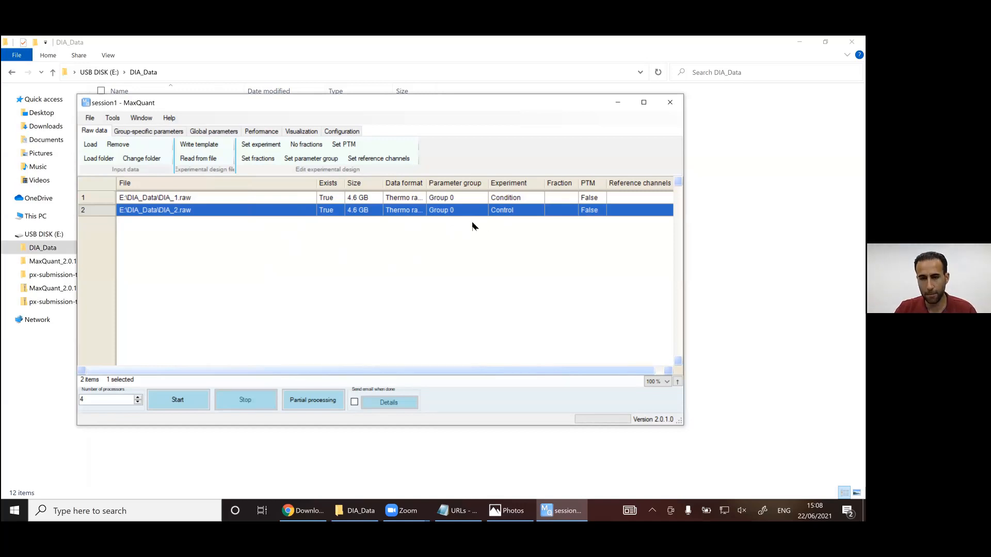
# Raise the Number of processors setting from 4 to 6.
pyautogui.click(494, 199)
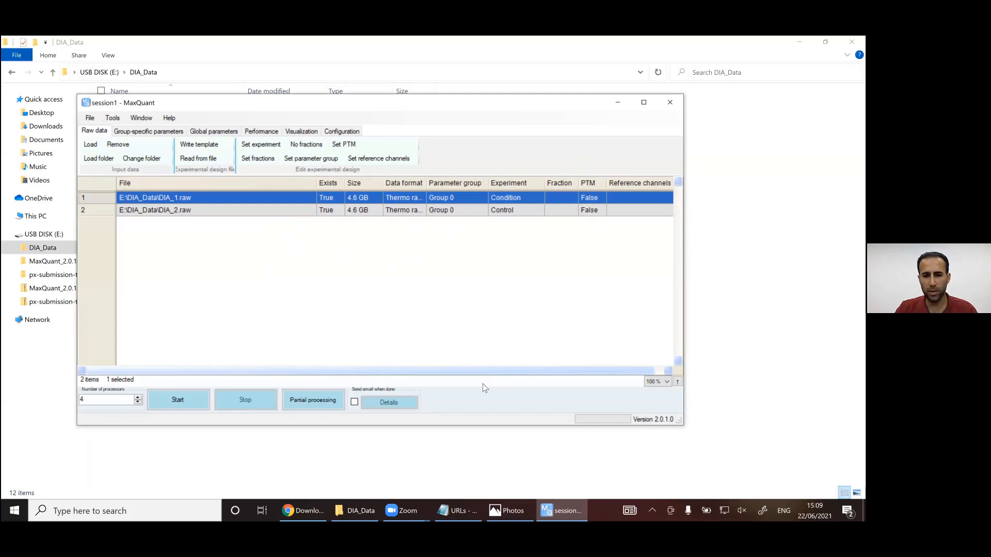
pyautogui.moveTo(491, 368)
pyautogui.mouseDown()
pyautogui.moveTo(500, 367)
pyautogui.moveTo(463, 369)
pyautogui.moveTo(533, 370)
pyautogui.moveTo(498, 369)
pyautogui.mouseUp()
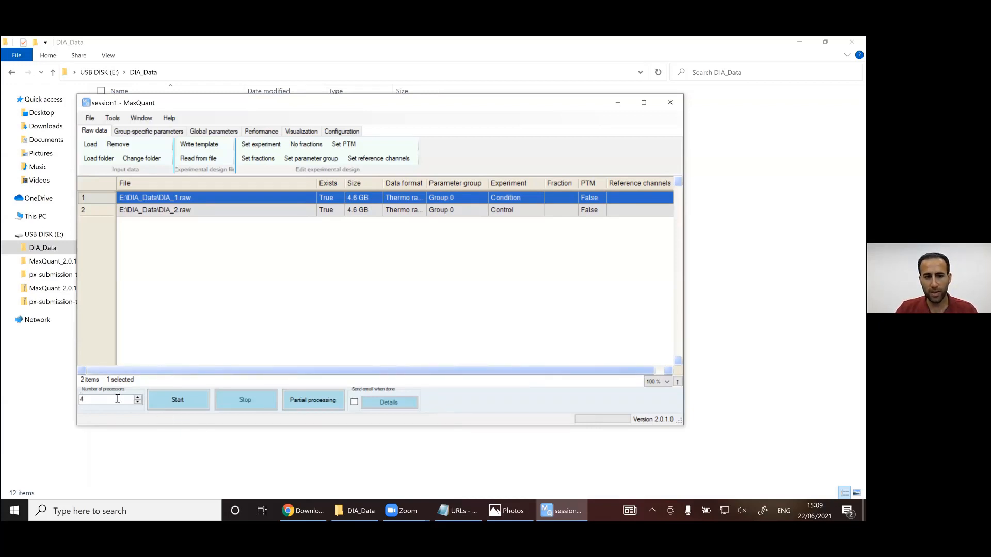
pyautogui.moveTo(117, 399)
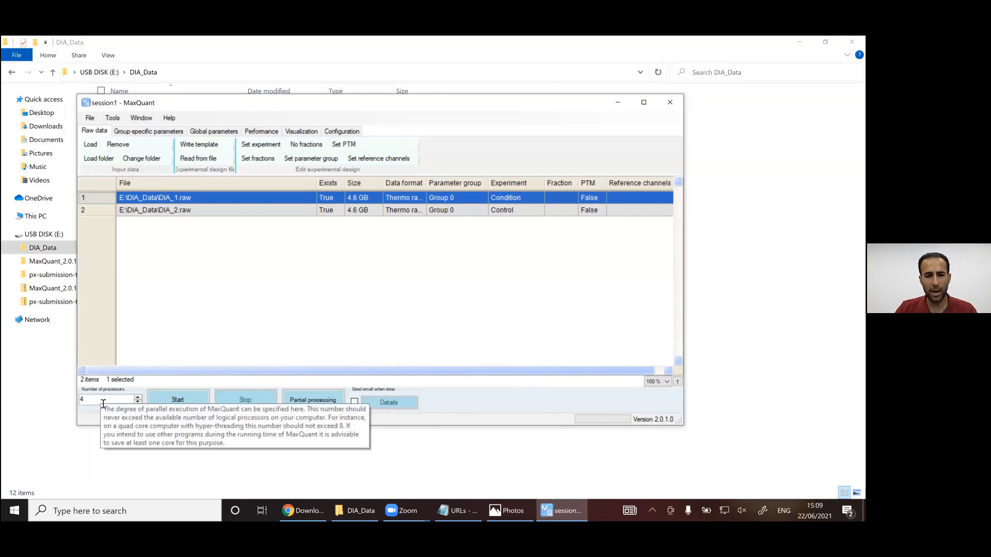
pyautogui.click(138, 397)
pyautogui.click(138, 397)
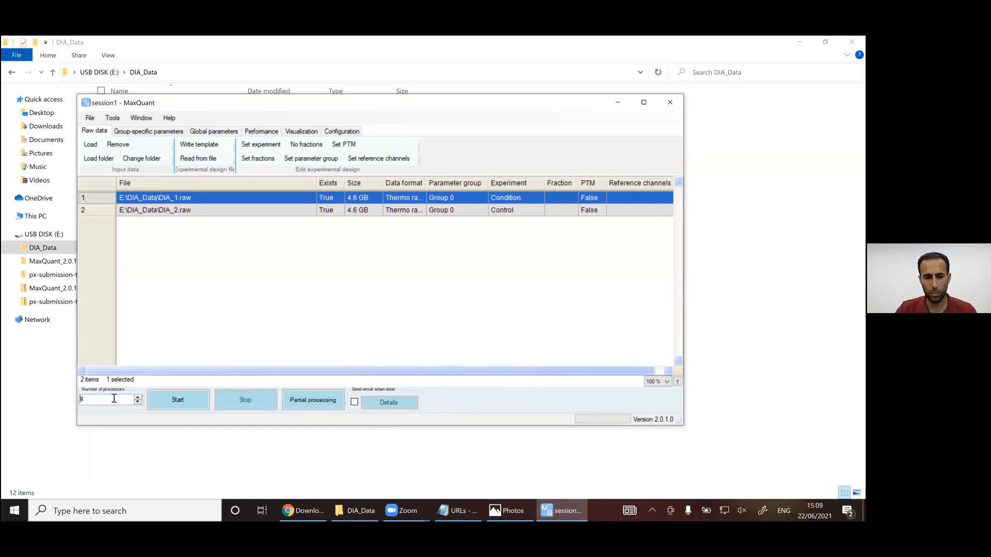
pyautogui.moveTo(114, 398)
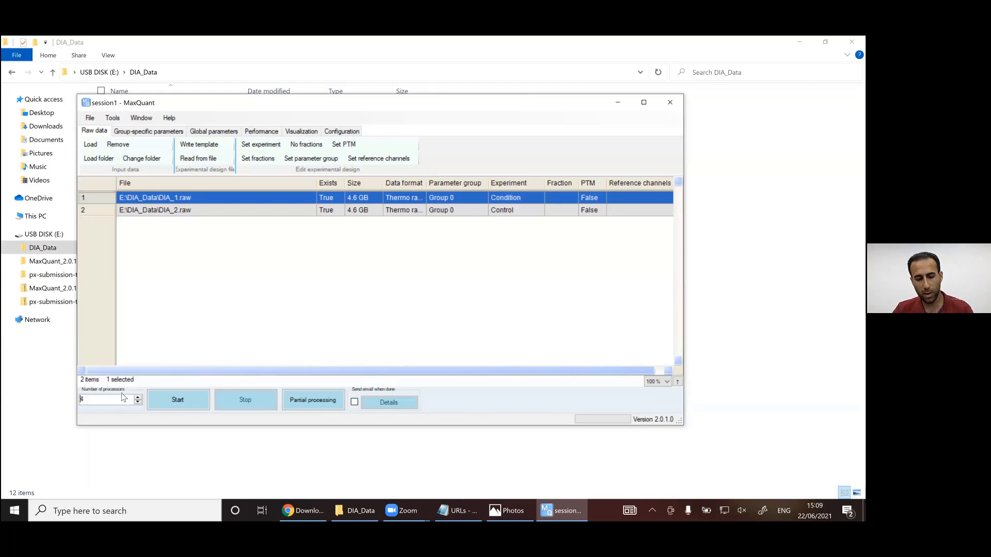
pyautogui.click(15, 511)
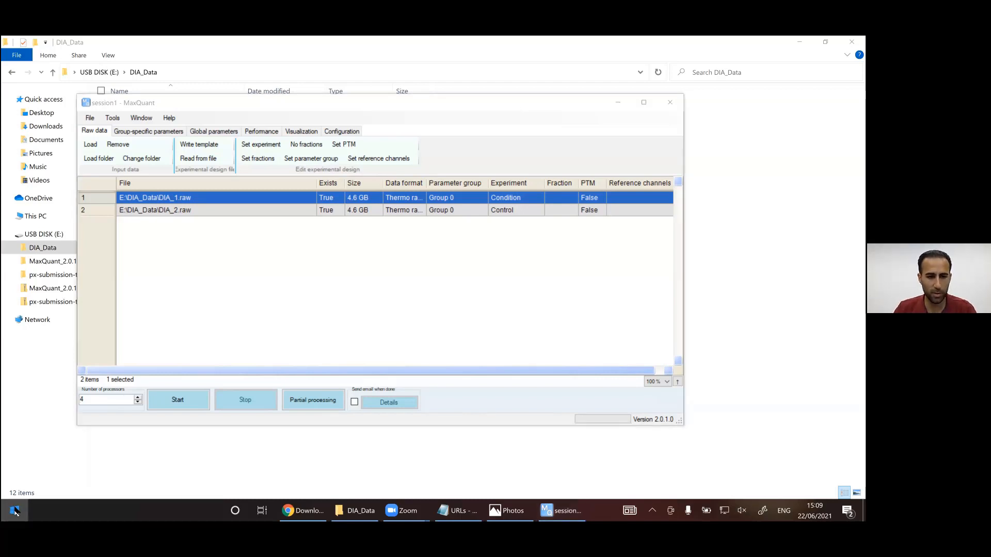
pyautogui.write('sys')
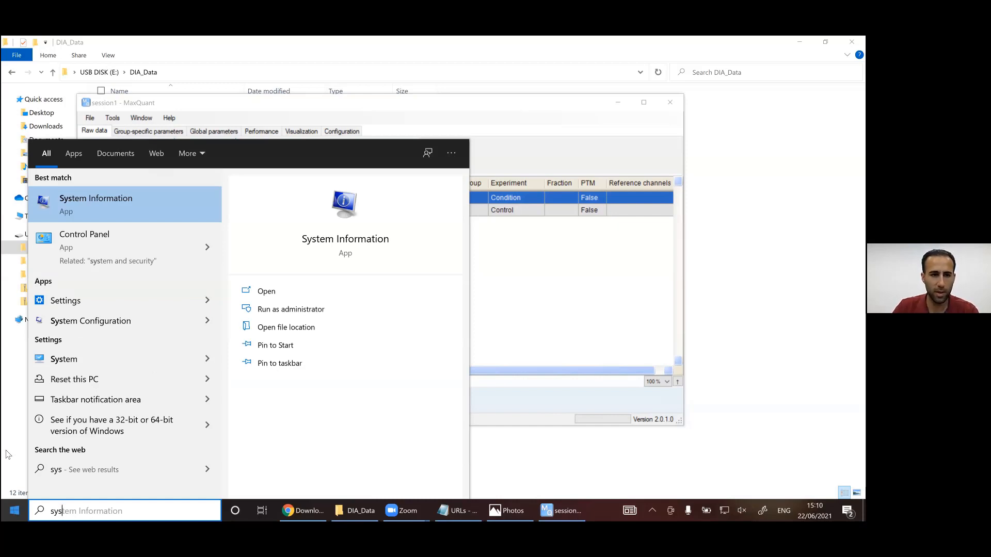
pyautogui.click(81, 205)
pyautogui.moveTo(442, 83); pyautogui.dragTo(684, 84)
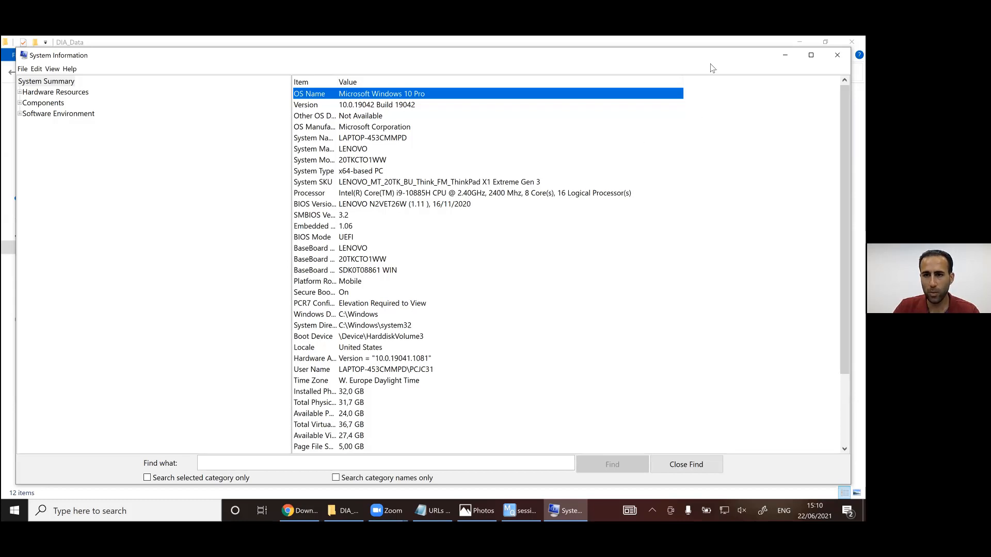
pyautogui.click(837, 55)
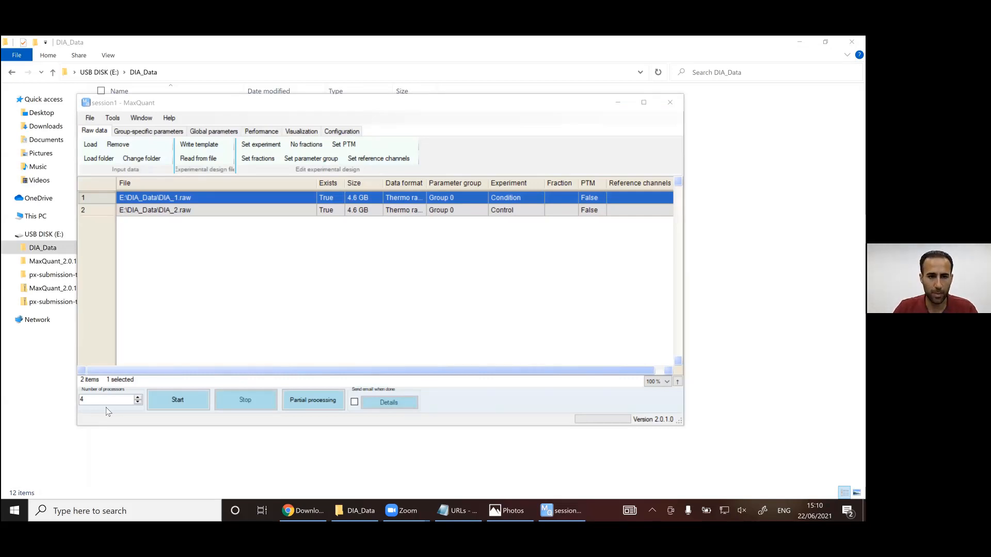
pyautogui.click(109, 402)
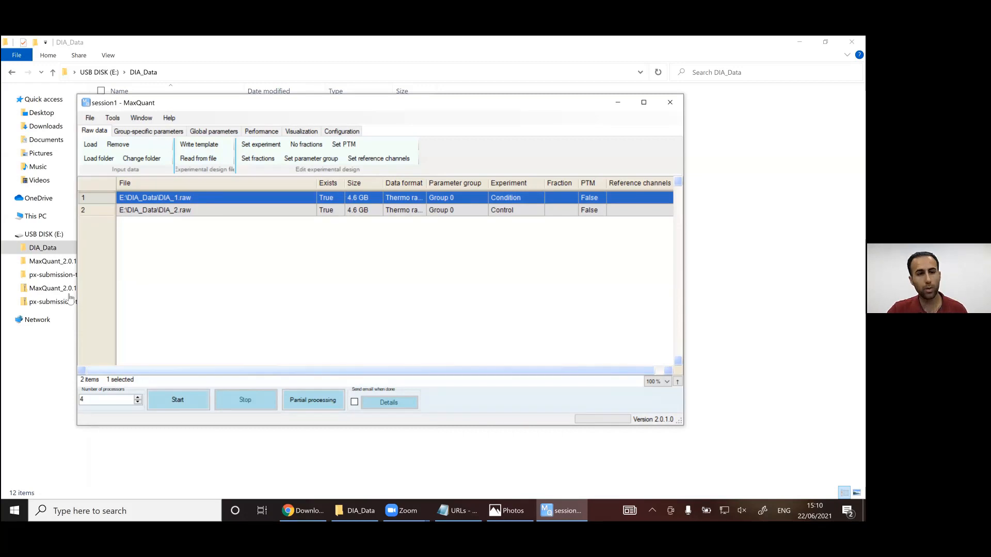
# Show Group 0's group-specific parameters and expand the experiment Type list, currently Standard.
pyautogui.click(146, 132)
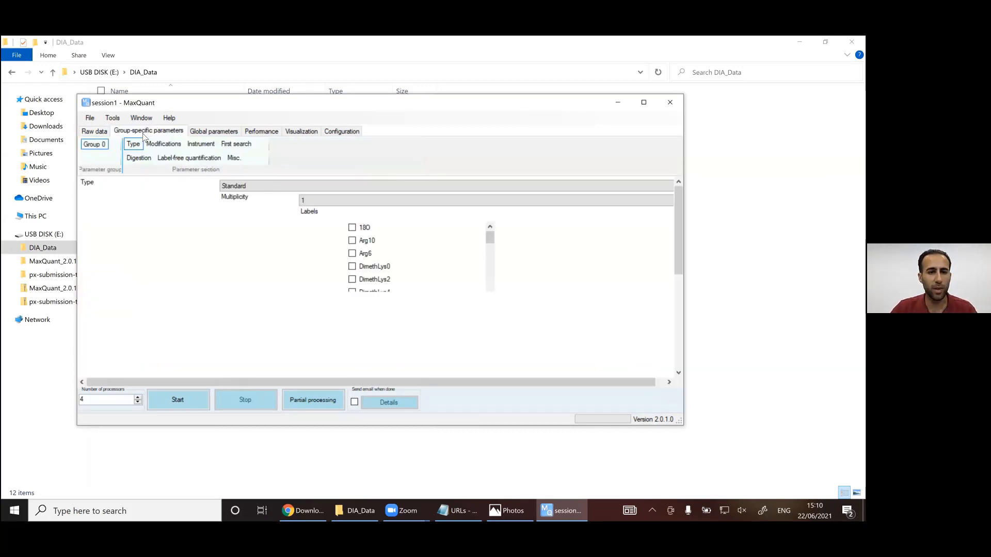
pyautogui.moveTo(160, 185)
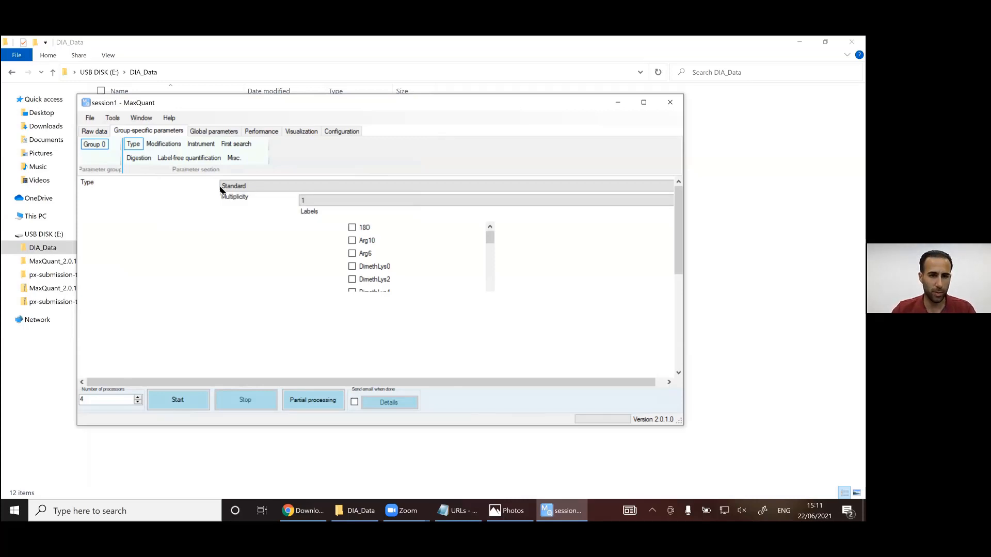
pyautogui.click(261, 187)
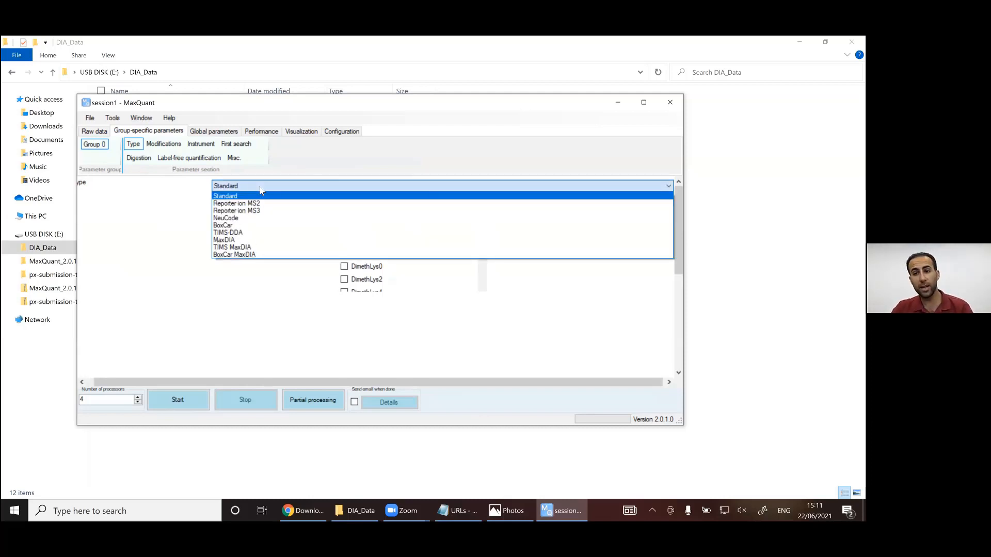
# Make Group 0 a MaxDIA experiment with MaxQuant kept as the library type.
pyautogui.click(228, 241)
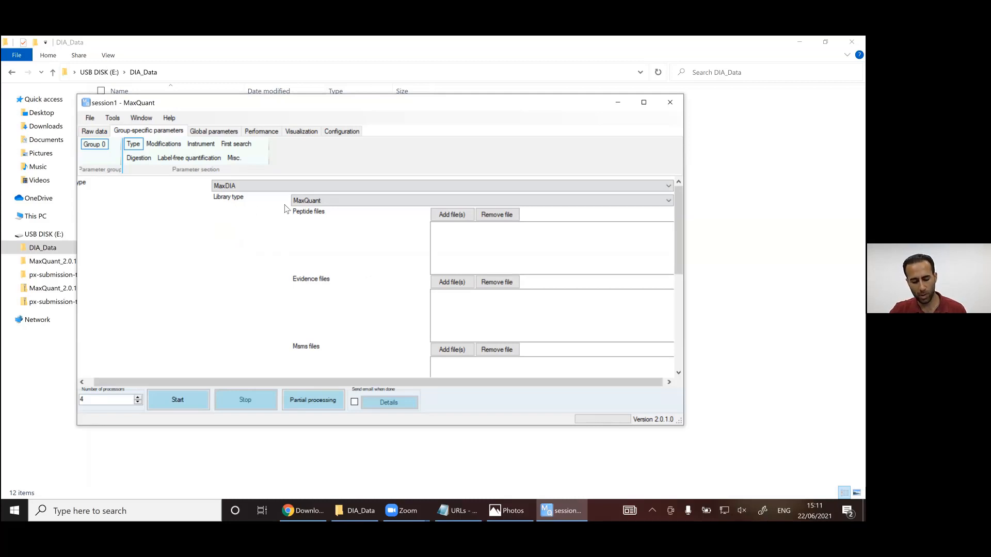
pyautogui.click(312, 203)
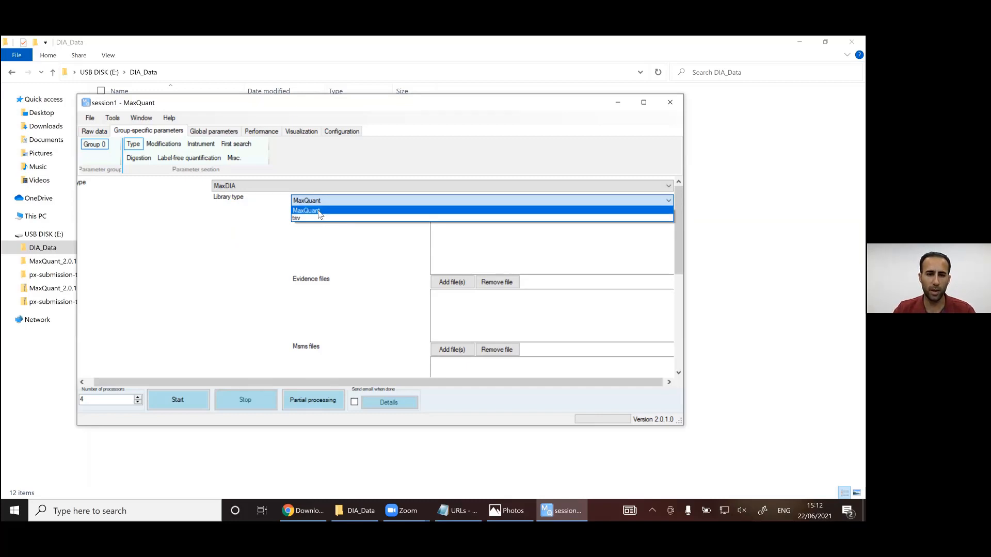
pyautogui.click(319, 211)
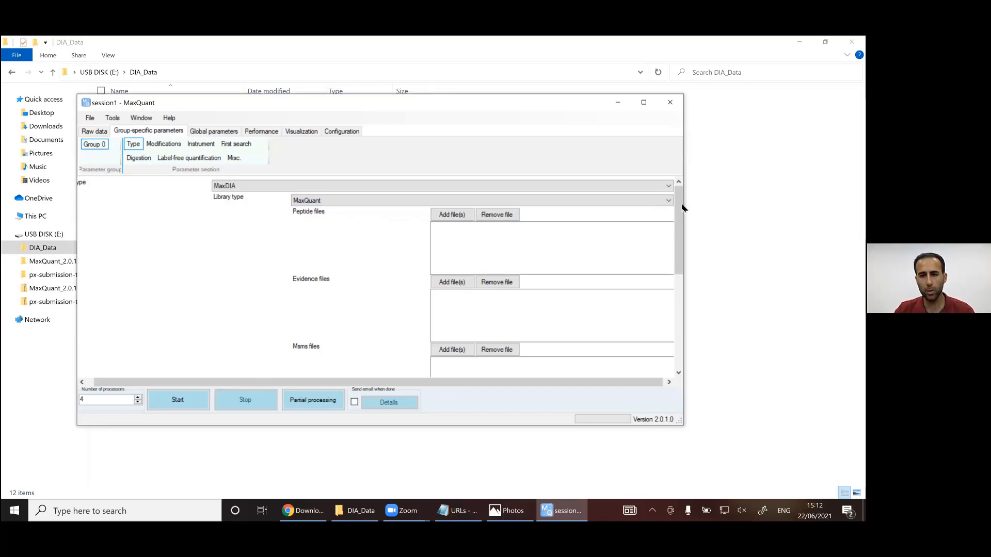
pyautogui.moveTo(680, 209); pyautogui.dragTo(680, 215)
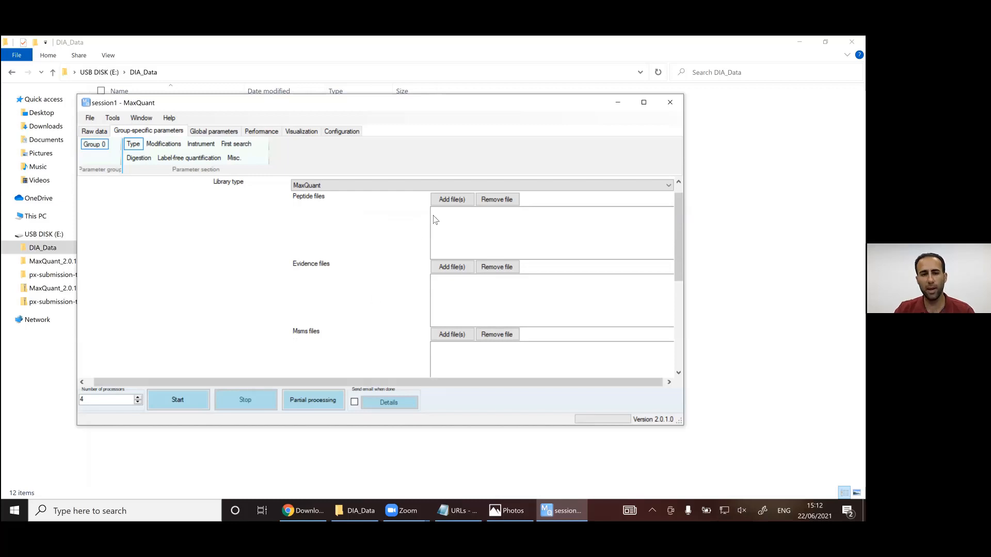
# Cancel the peptide-file Open dialog without adding anything and bring the DIA_Data Explorer window forward.
pyautogui.click(444, 206)
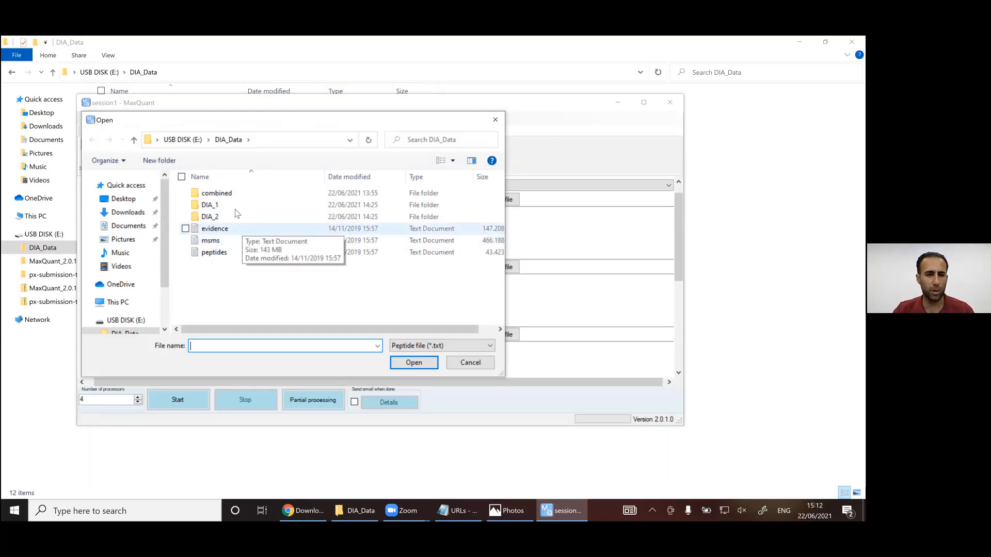
pyautogui.click(192, 146)
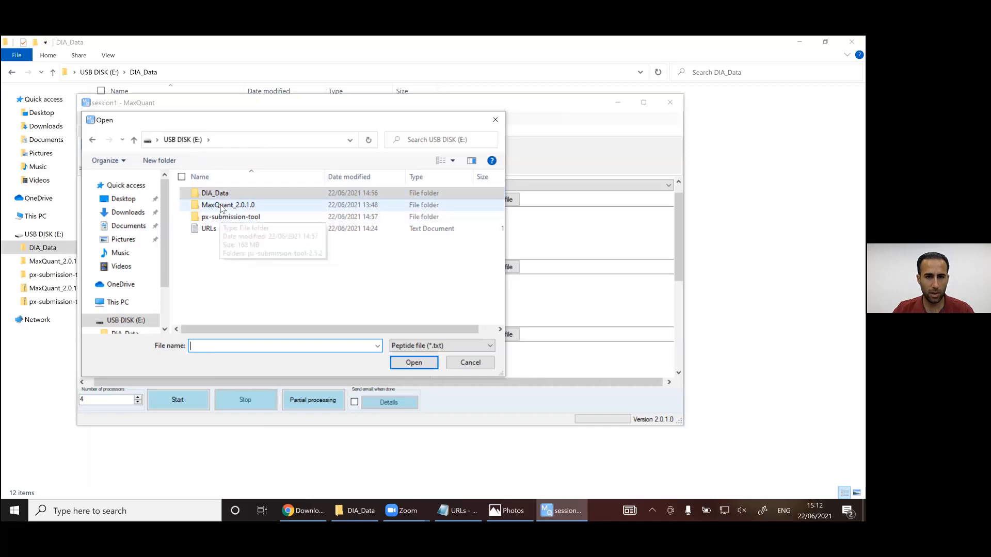
pyautogui.click(495, 119)
pyautogui.click(357, 511)
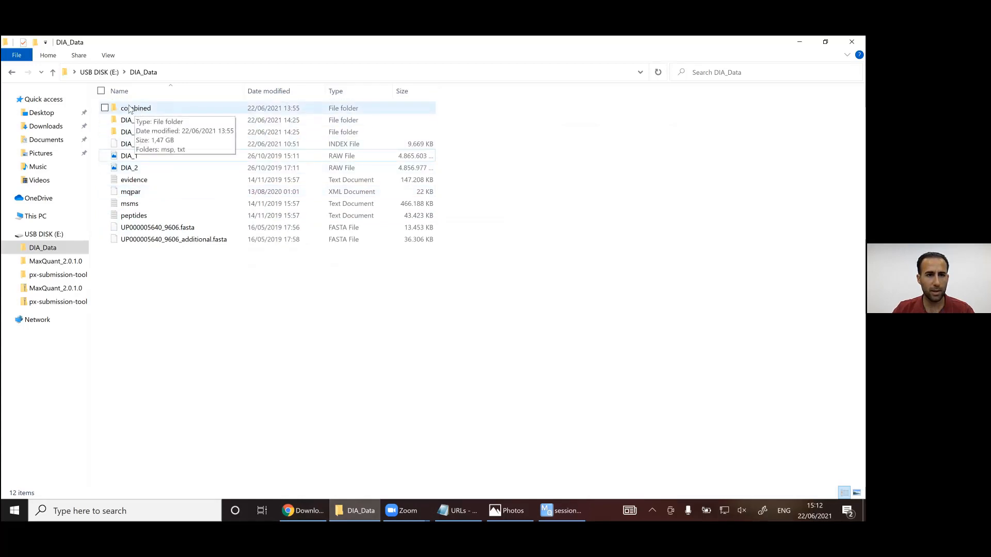
# Browse DIA_Data\combined\txt, selecting the peptides and msms tables, then return to USB DISK (E:).
pyautogui.doubleClick(137, 109)
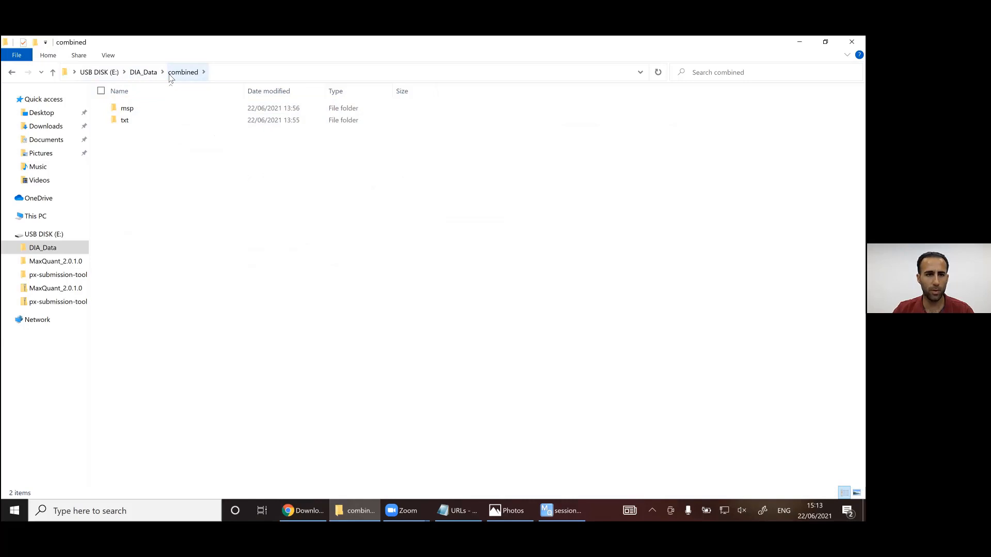
pyautogui.doubleClick(125, 122)
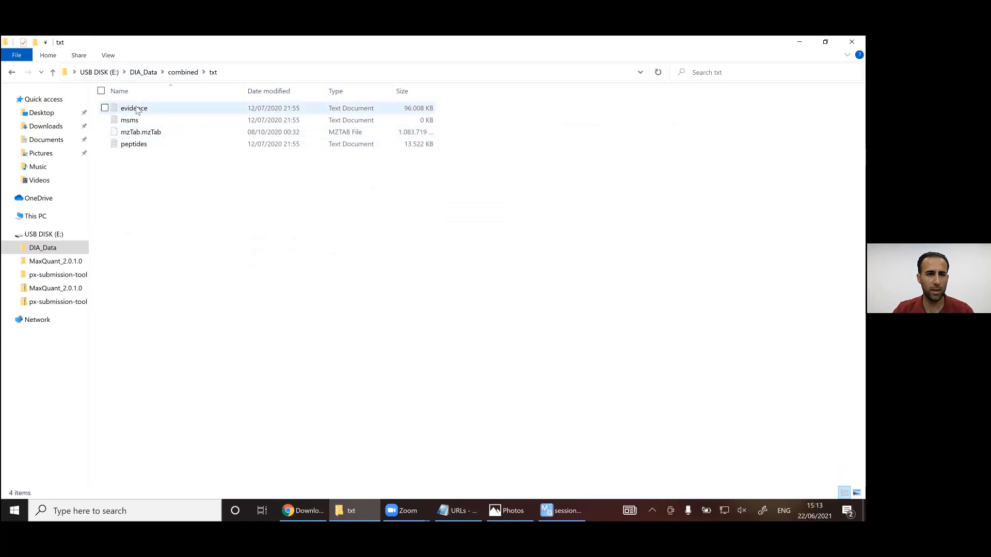
pyautogui.click(135, 144)
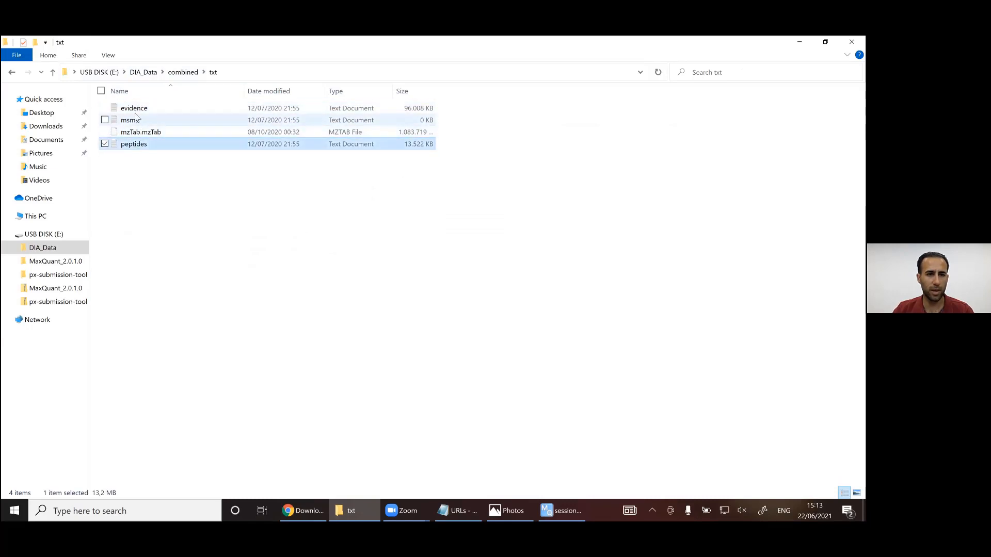
pyautogui.click(132, 120)
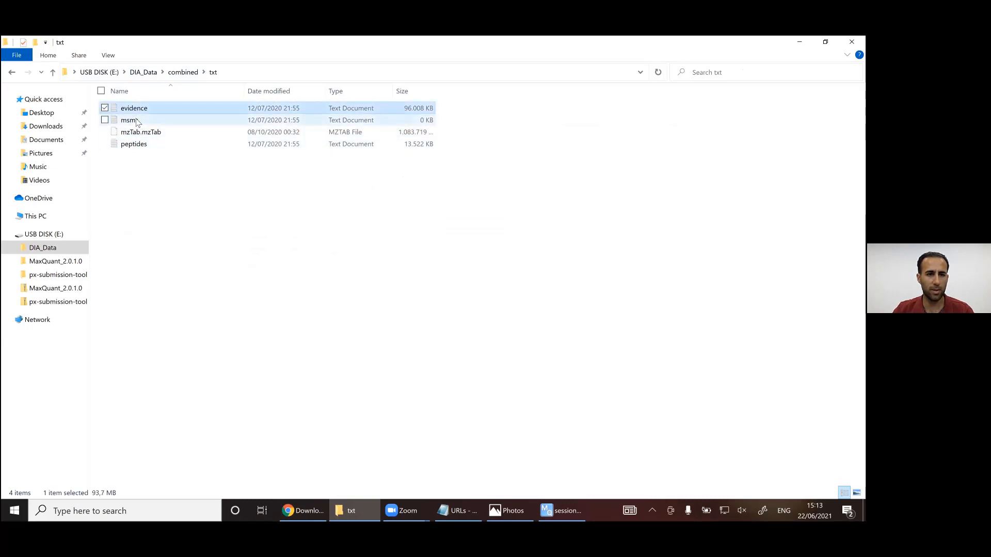
pyautogui.click(117, 73)
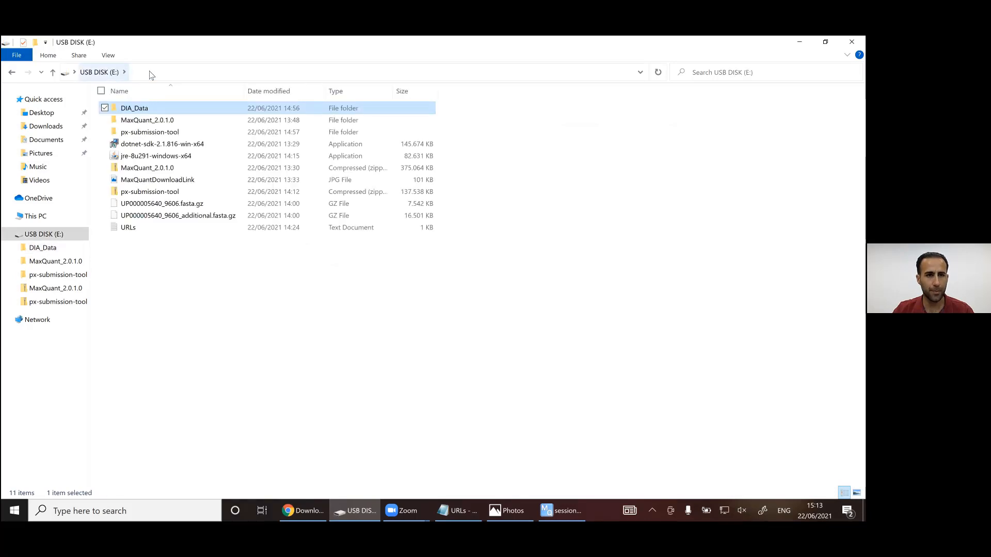
# Back in MaxQuant, load E:\DIA_Data peptides.txt, evidence.txt and msms.txt into the Peptide, Evidence and Msms lists.
pyautogui.click(546, 511)
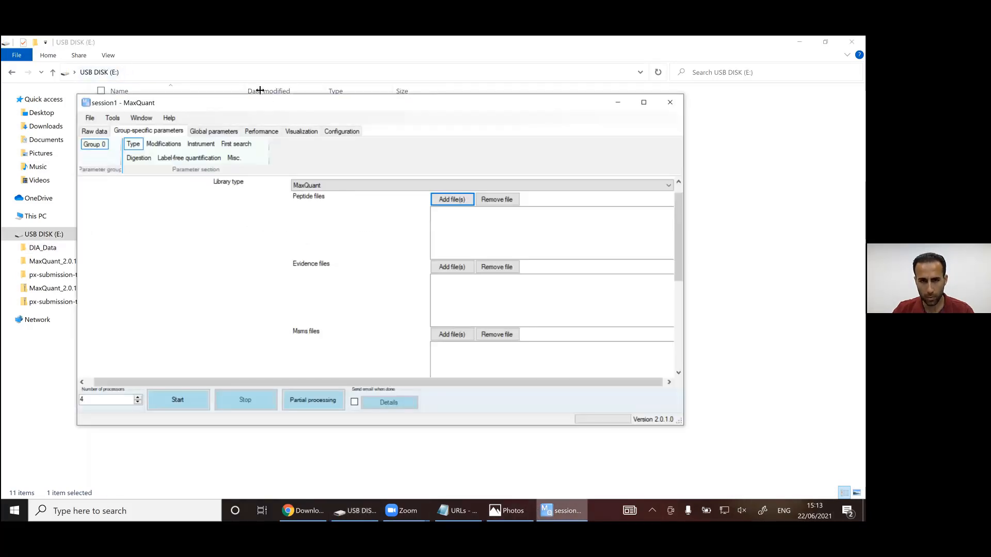
pyautogui.click(452, 202)
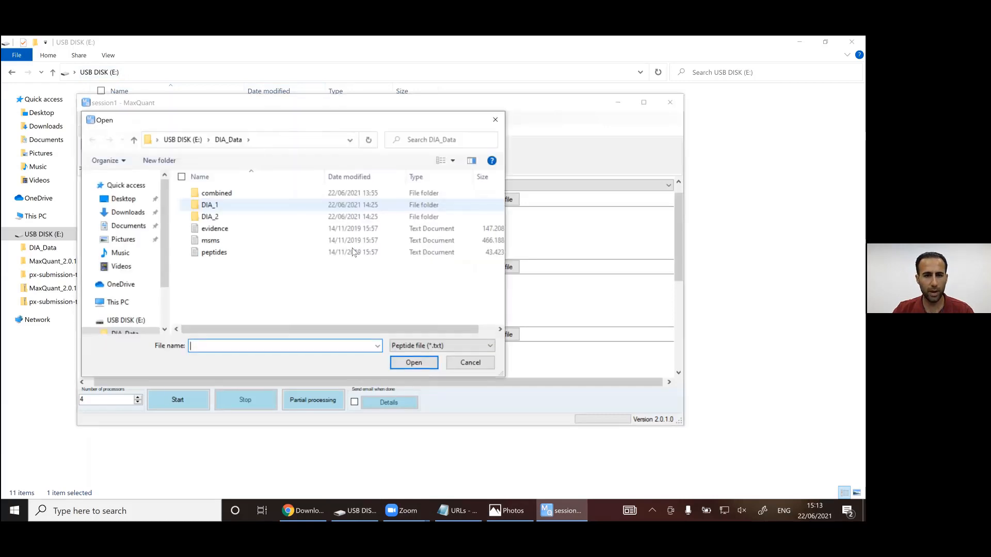
pyautogui.click(213, 253)
pyautogui.doubleClick(213, 252)
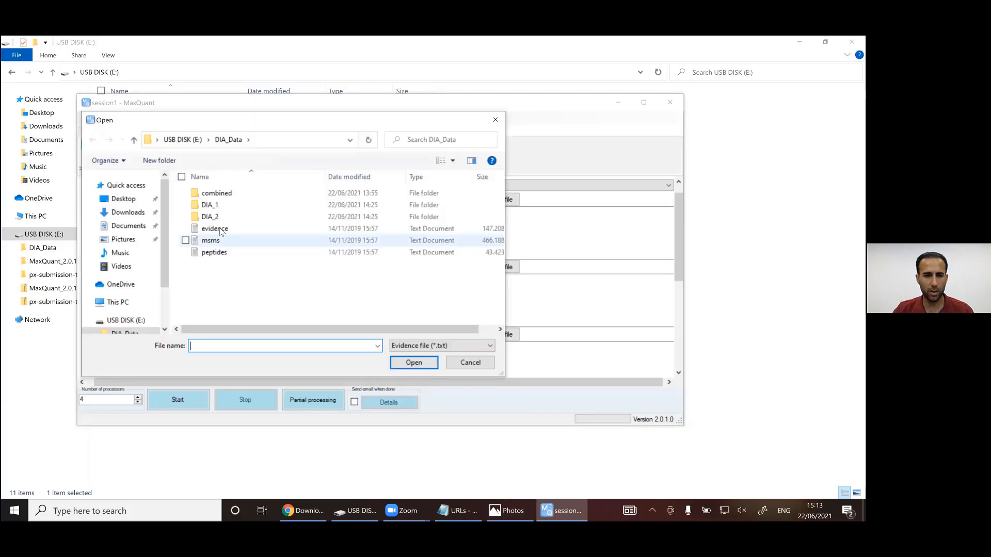
pyautogui.click(214, 228)
pyautogui.doubleClick(213, 228)
pyautogui.click(452, 335)
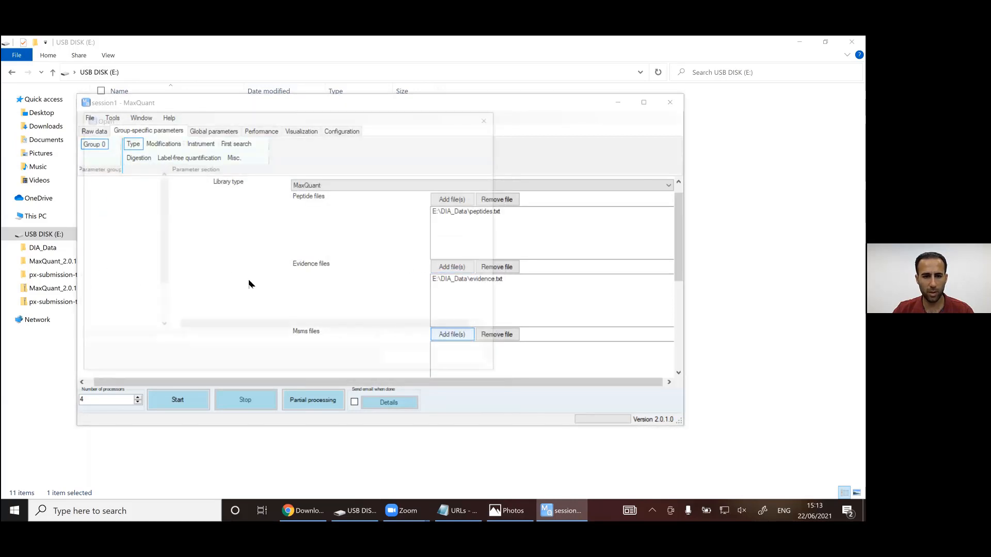
pyautogui.click(214, 253)
pyautogui.doubleClick(213, 252)
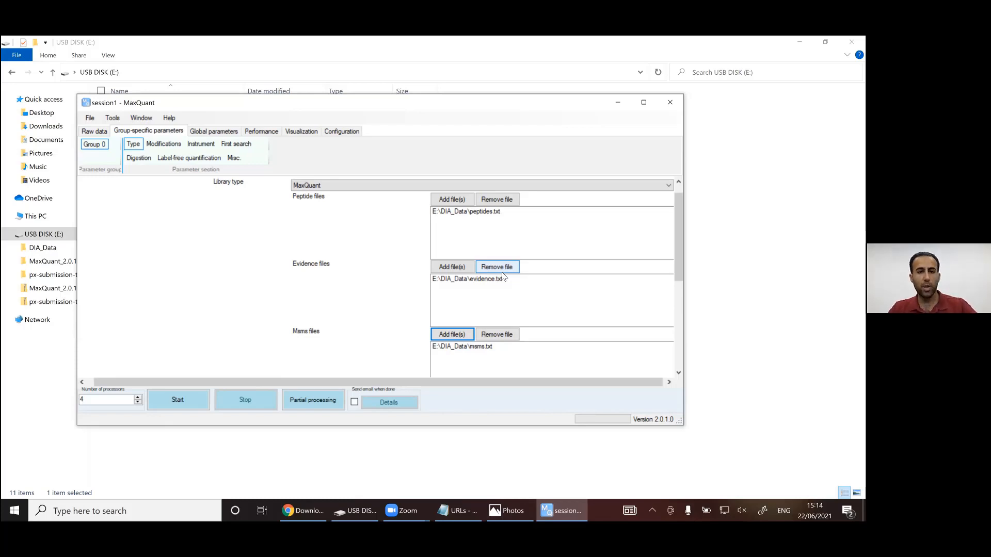
# Open Group 0's Instrument settings and keep Orbitrap as the instrument type.
pyautogui.click(201, 145)
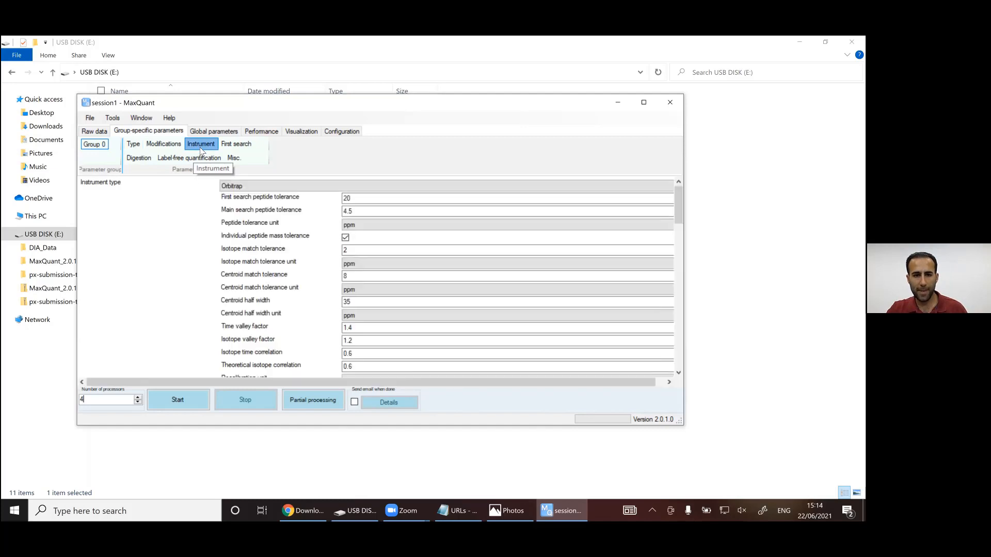
pyautogui.click(254, 193)
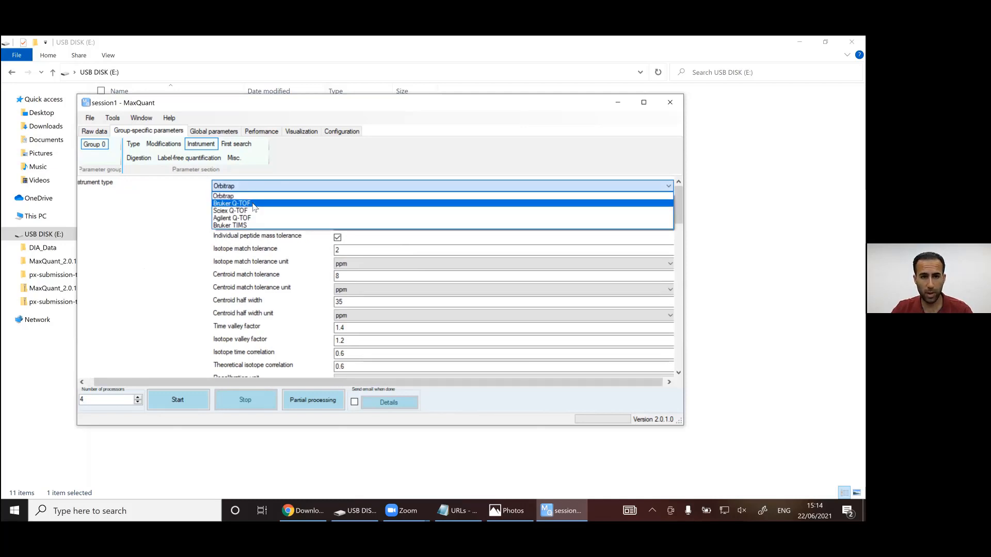
pyautogui.click(186, 214)
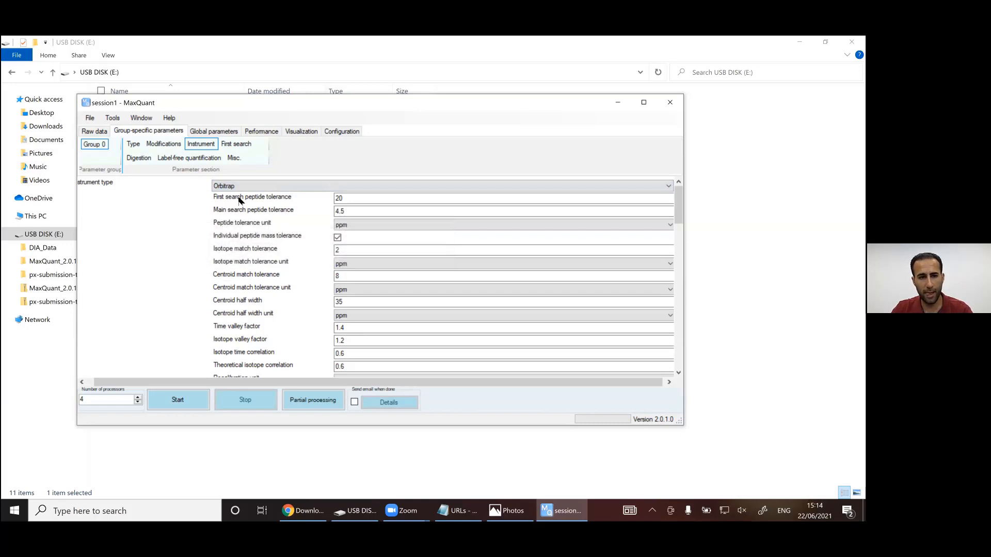
# Widen the MaxQuant window and scroll through the 20 ppm DIA tolerances down to the minimum scores.
pyautogui.moveTo(312, 382); pyautogui.dragTo(279, 382)
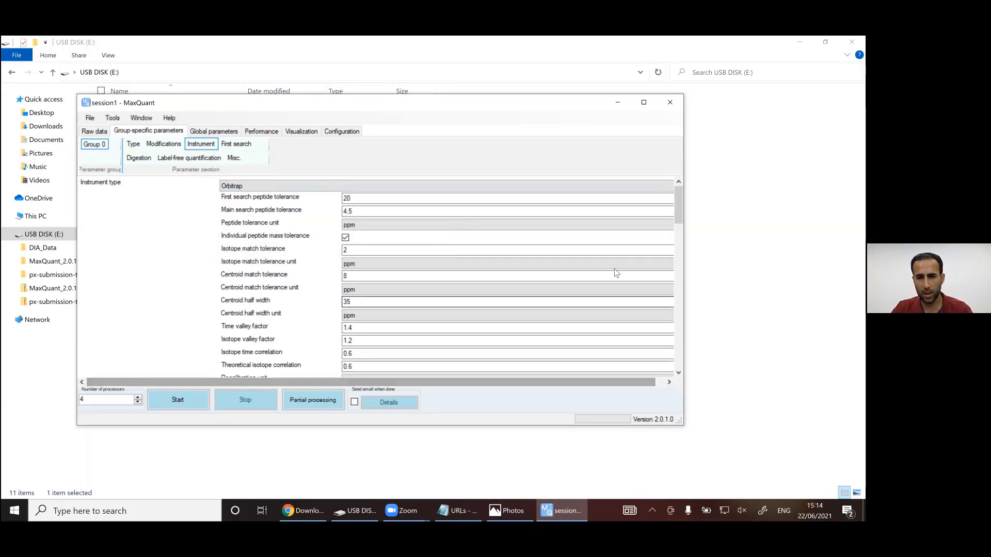
pyautogui.moveTo(684, 219); pyautogui.dragTo(713, 219)
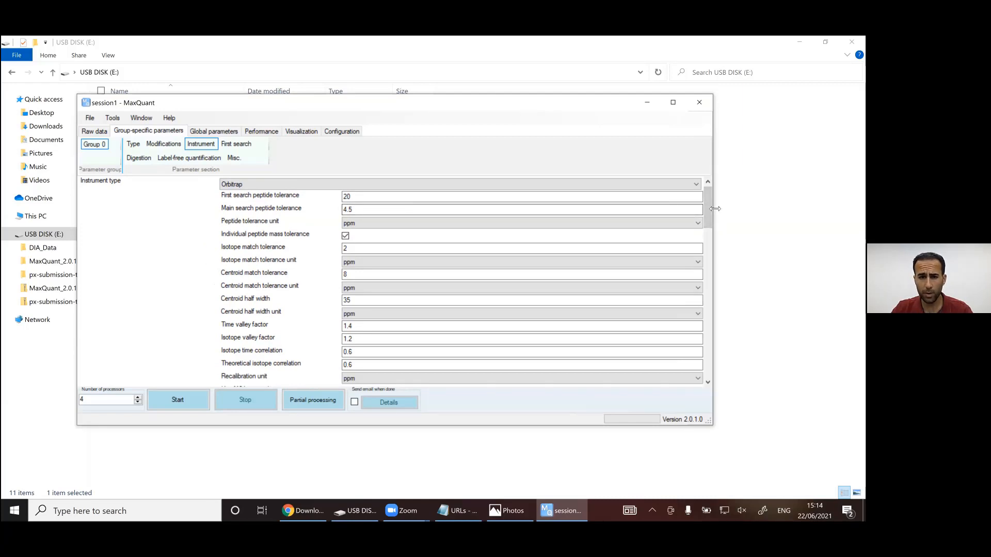
pyautogui.moveTo(708, 209); pyautogui.dragTo(710, 286)
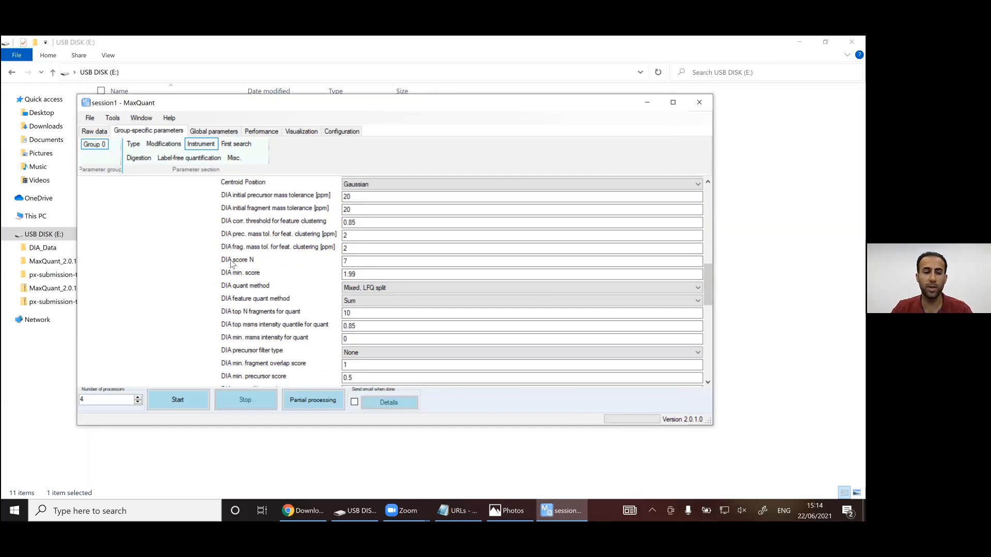
pyautogui.scroll(-7, 231, 264)
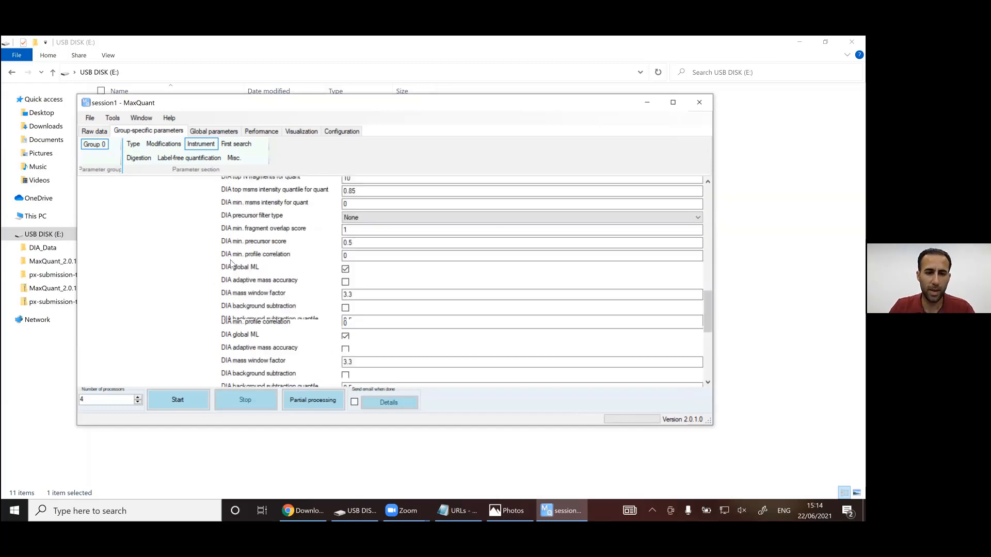
pyautogui.scroll(-2, 232, 264)
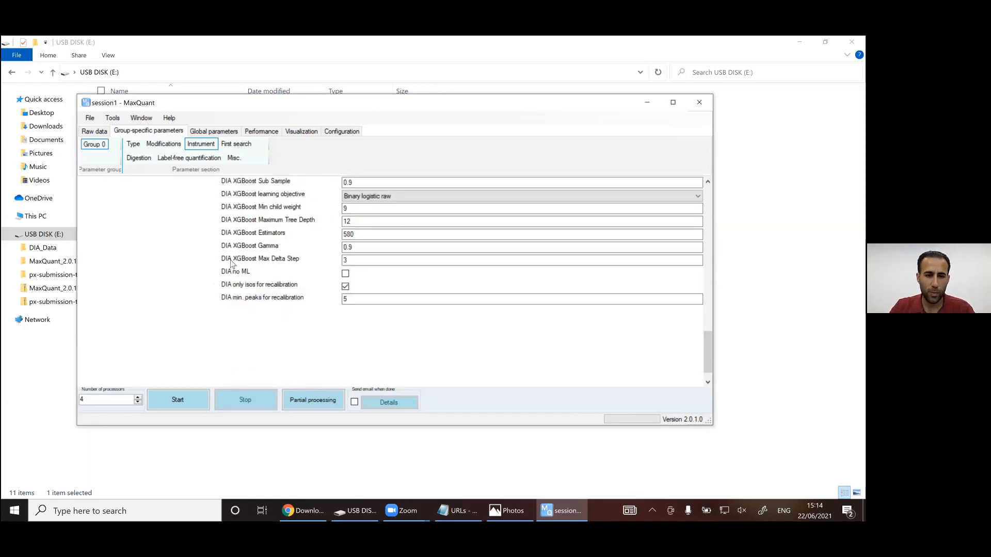
pyautogui.scroll(8, 231, 264)
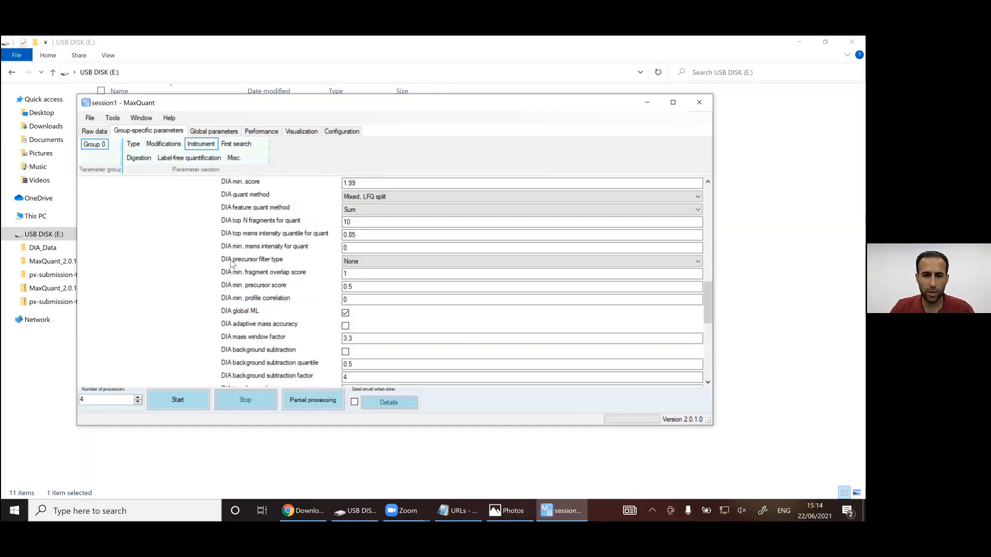
pyautogui.scroll(3, 231, 264)
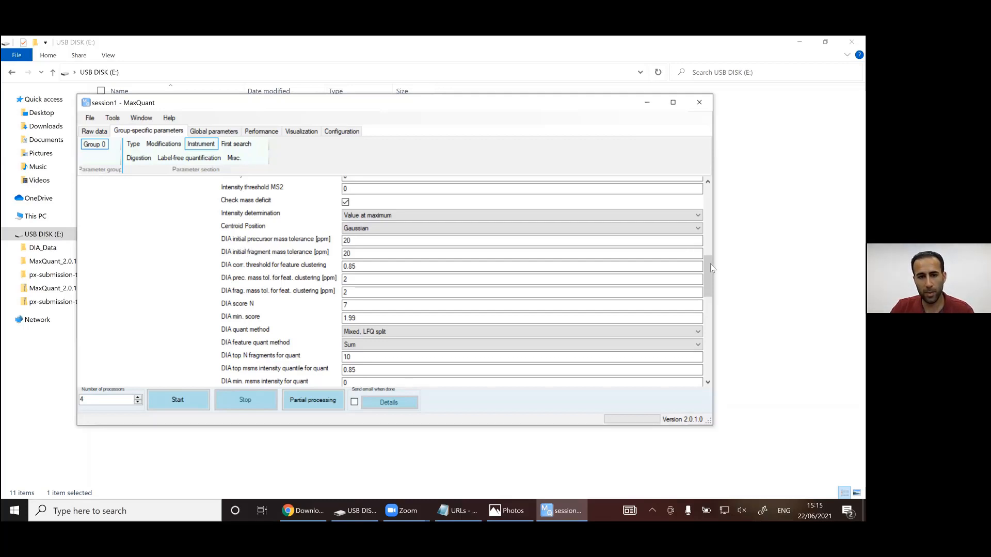
pyautogui.moveTo(711, 265); pyautogui.dragTo(711, 273)
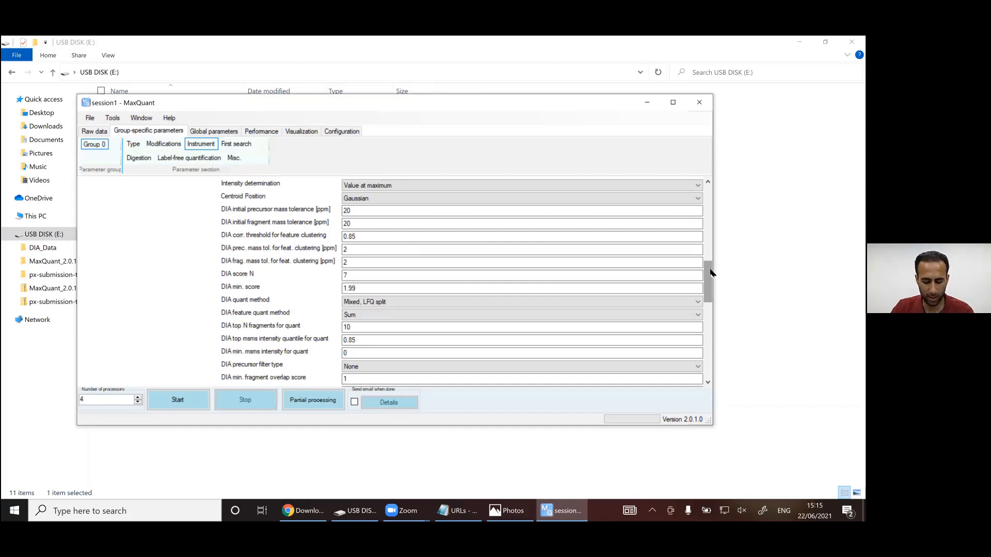
pyautogui.moveTo(710, 273); pyautogui.dragTo(711, 278)
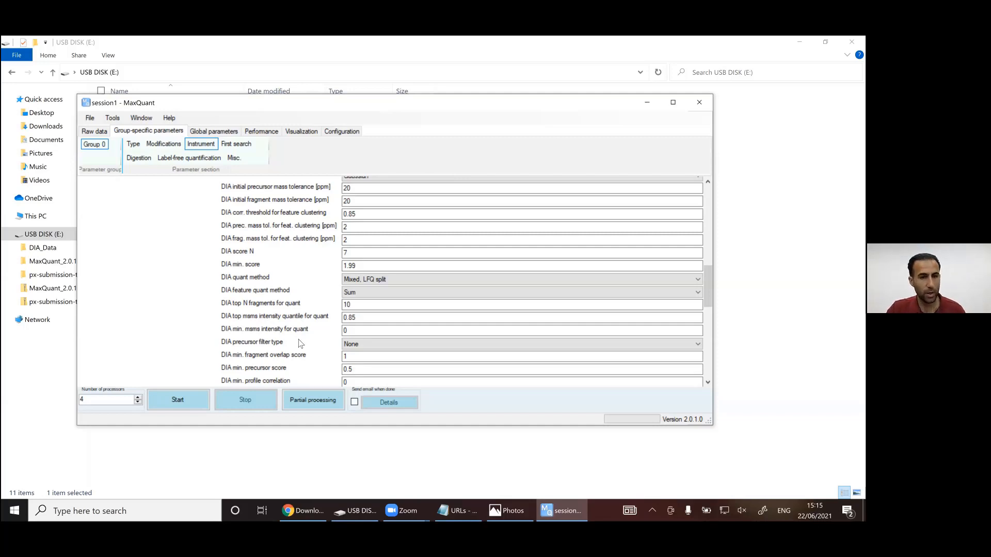
# Set Group 0's label-free quantification to LFQ, with min. ratio count 2, Classic normalization and Fast LFQ.
pyautogui.click(173, 161)
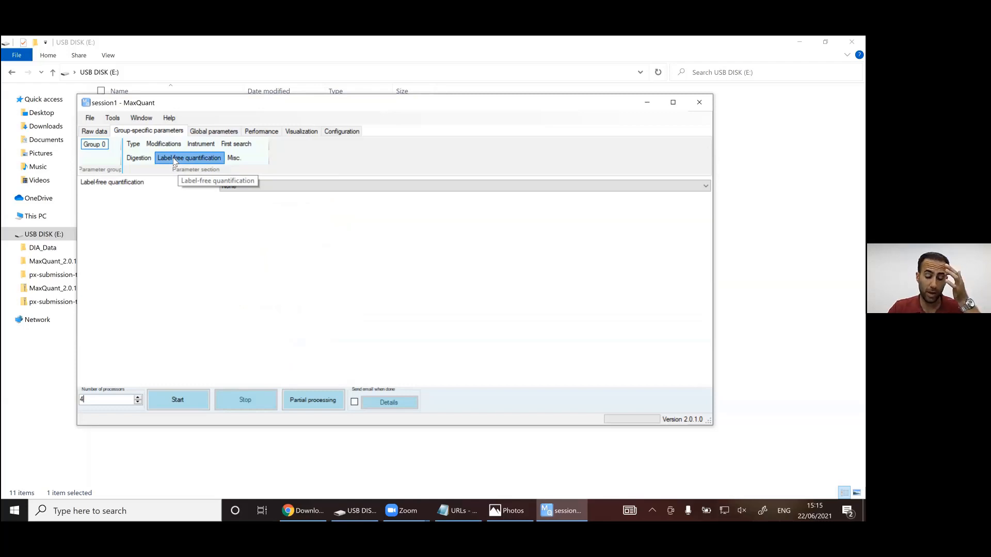
pyautogui.click(244, 187)
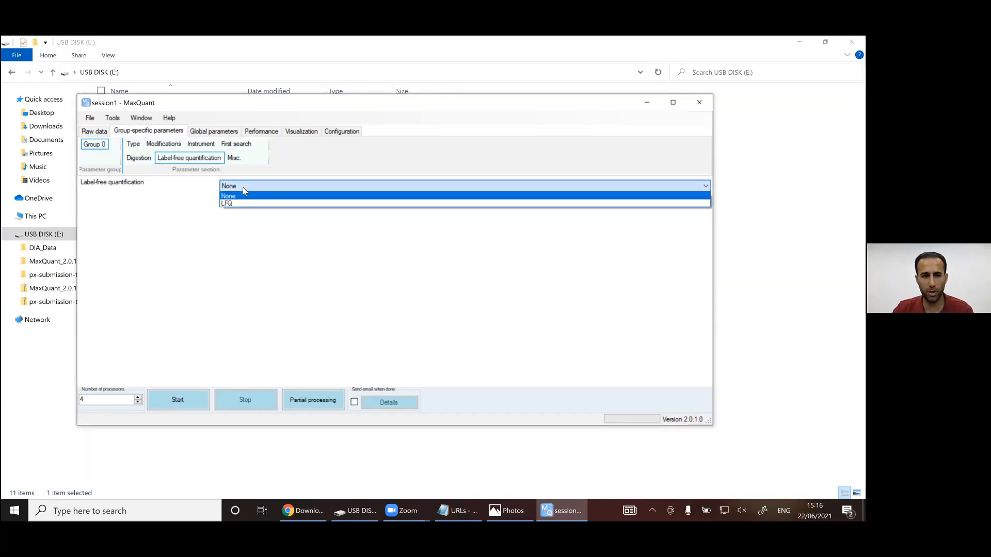
pyautogui.click(253, 203)
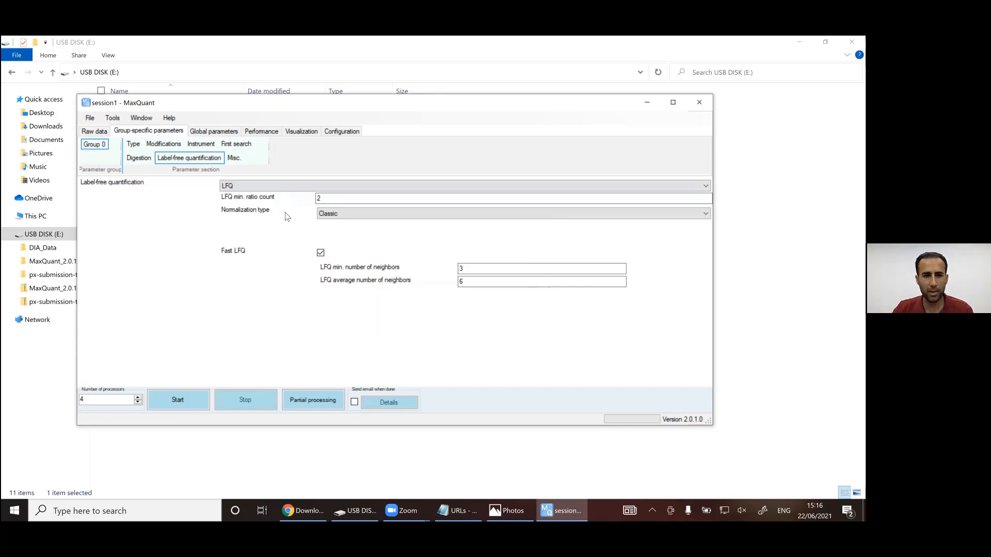
pyautogui.moveTo(281, 204)
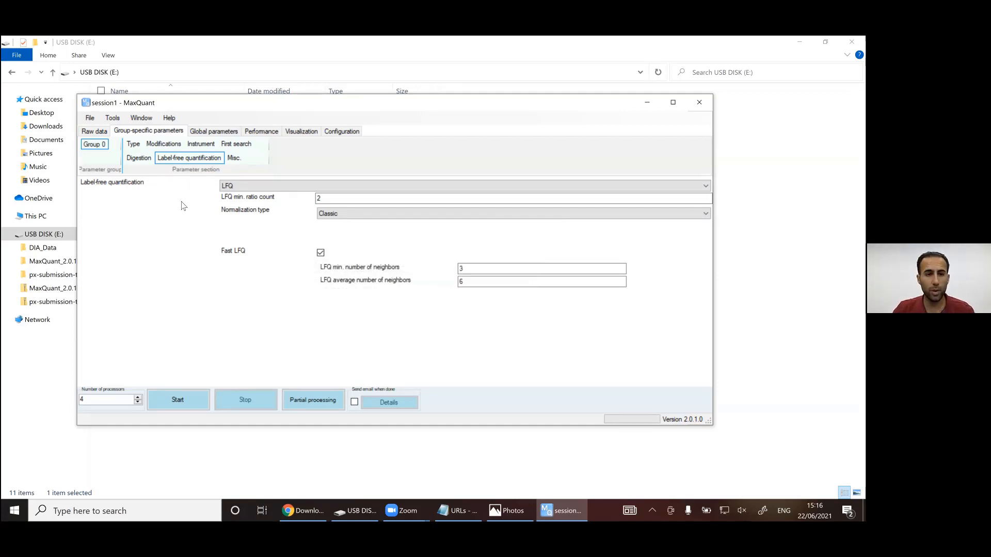
# In Global parameters > Sequences, add UP000005640_9606.fasta and UP000005640_9606_additional.fasta from DIA_Data together.
pyautogui.click(210, 132)
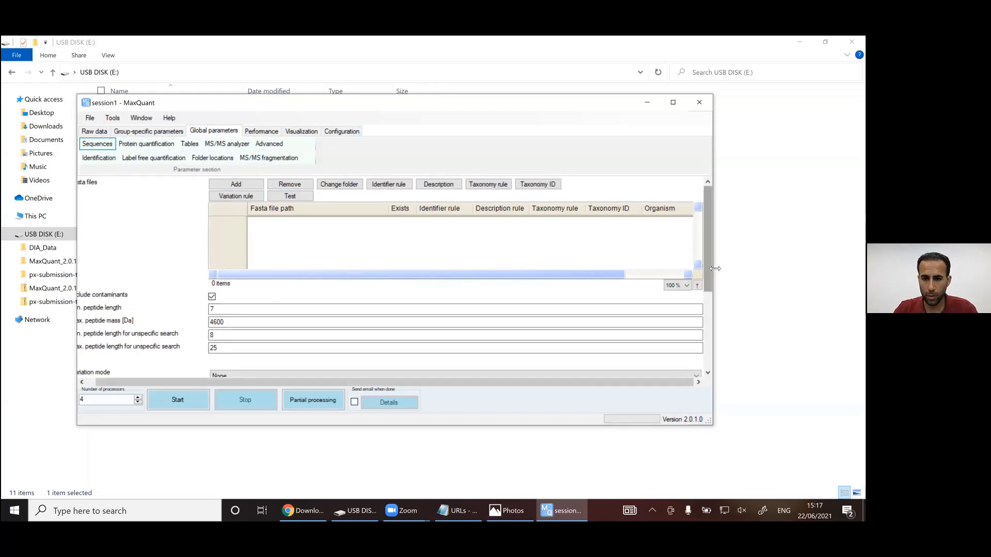
pyautogui.click(239, 184)
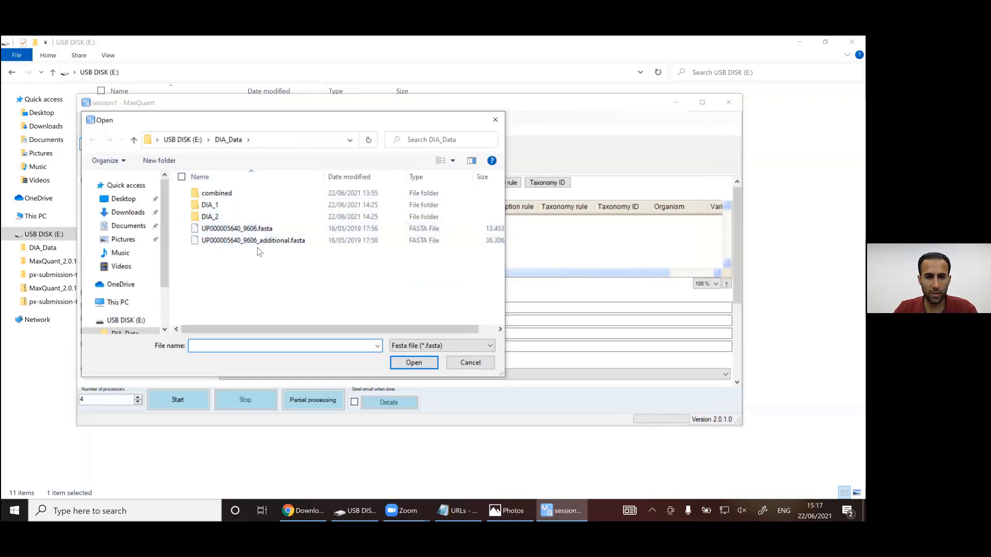
pyautogui.click(261, 229)
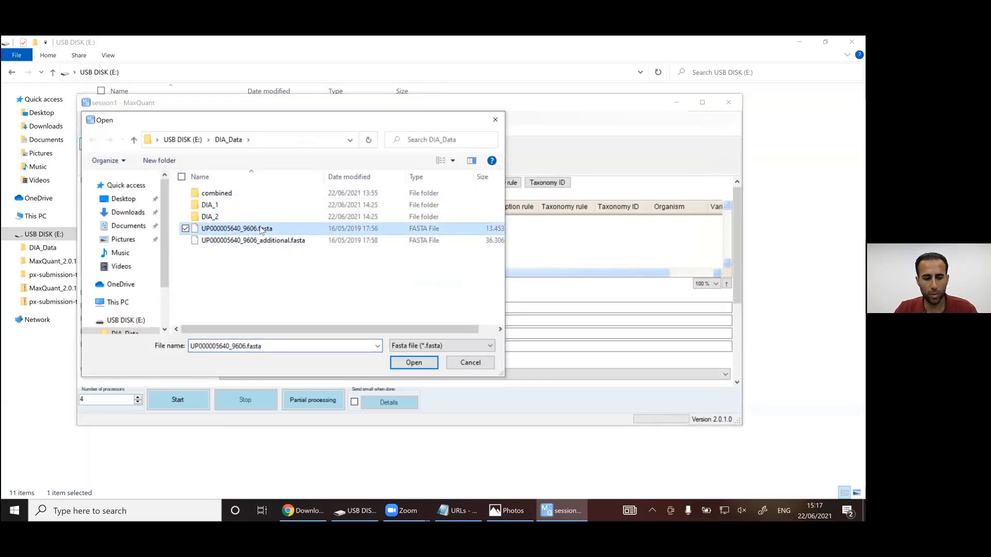
pyautogui.keyDown('ctrl'); pyautogui.click(257, 239); pyautogui.keyUp('ctrl')
pyautogui.click(259, 268)
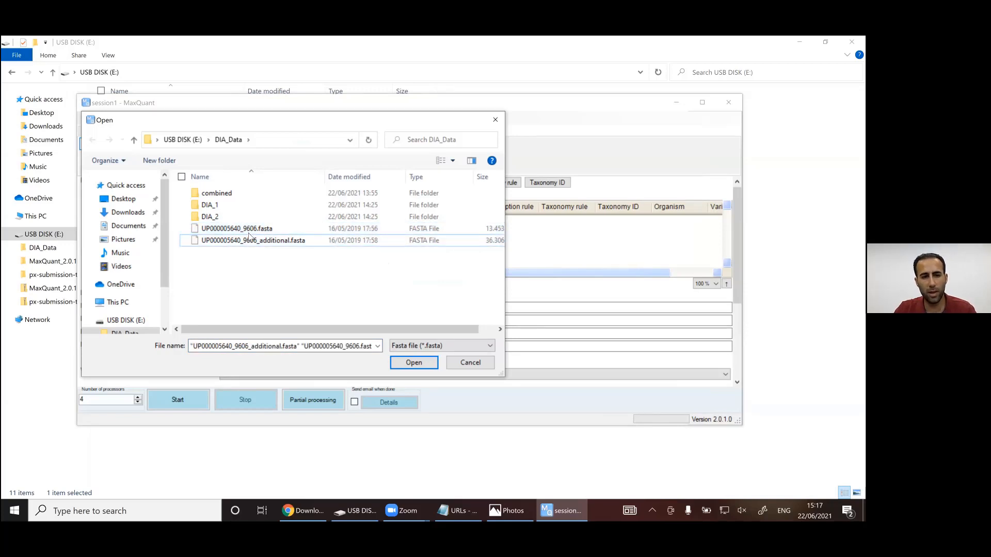
pyautogui.click(253, 230)
pyautogui.click(253, 242)
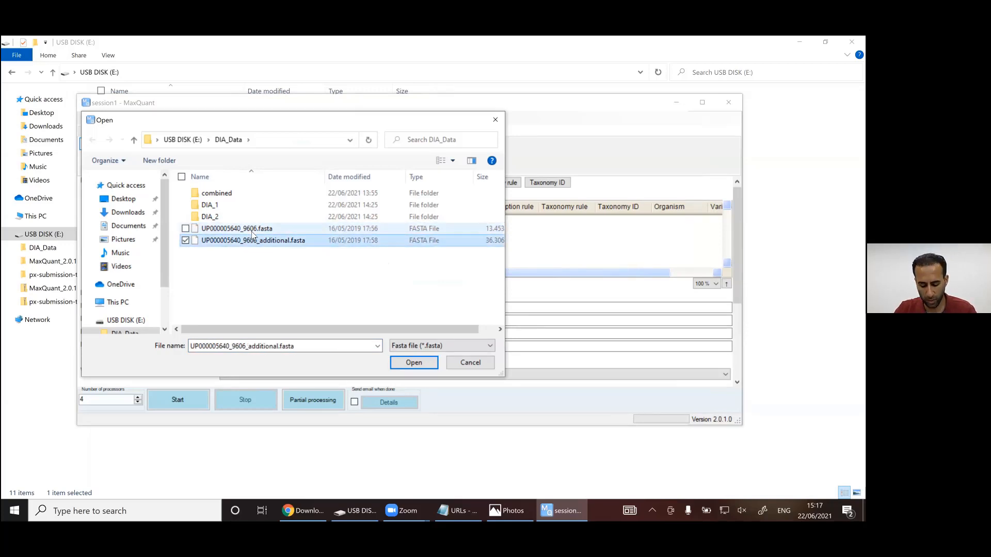
pyautogui.click(226, 230)
pyautogui.keyDown('ctrl'); pyautogui.click(232, 240); pyautogui.keyUp('ctrl')
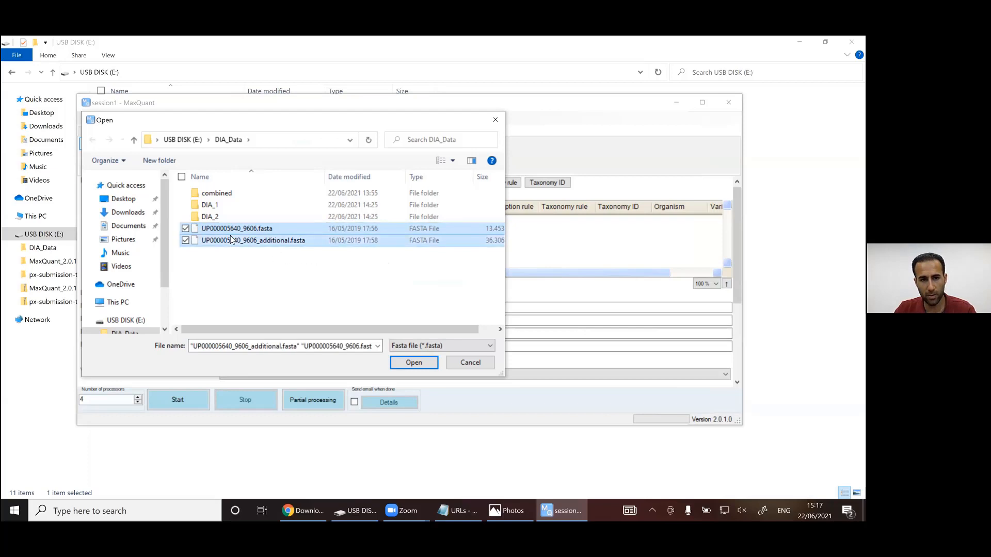
pyautogui.click(414, 362)
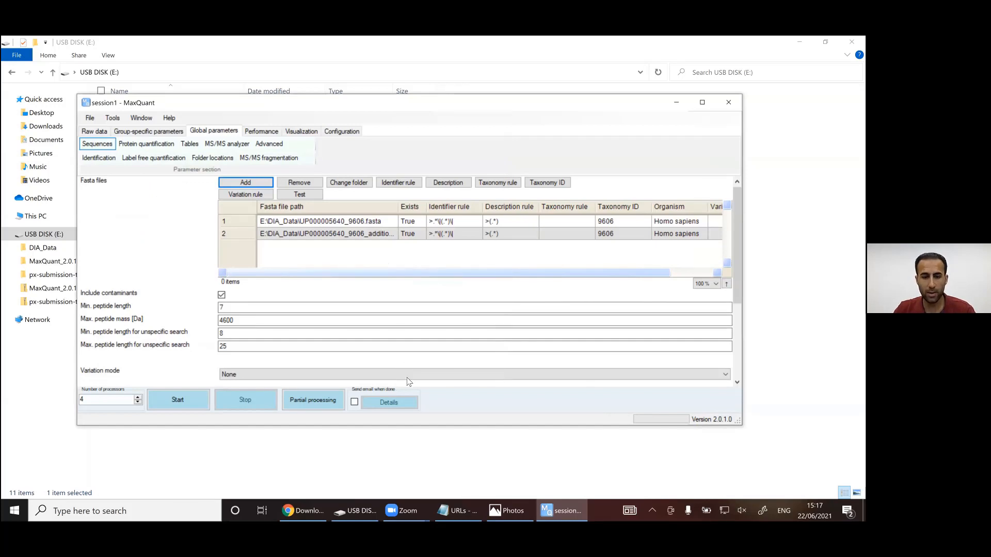
# Copy the ftp.uniprot.org reference_proteomes address from the URLs Notepad notes.
pyautogui.click(450, 511)
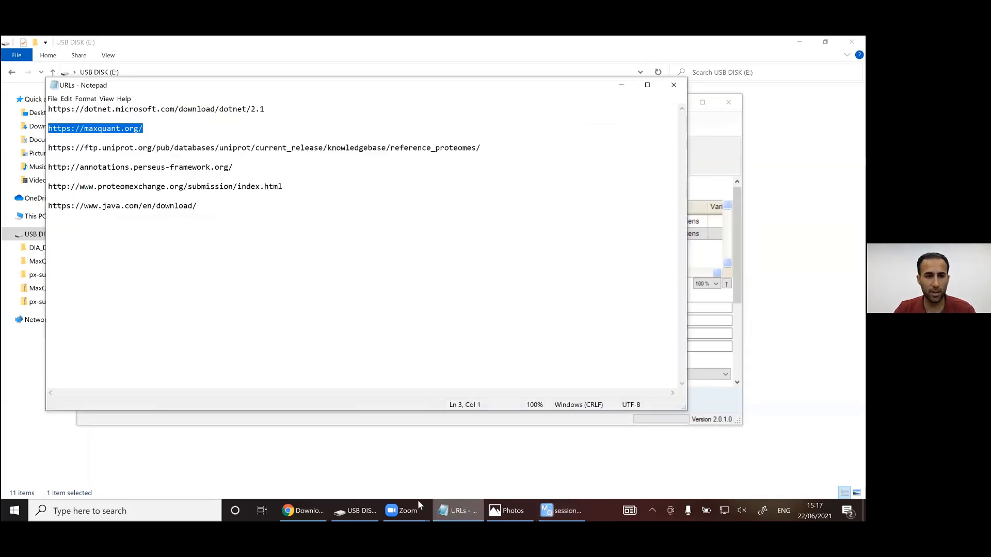
pyautogui.click(481, 149)
pyautogui.moveTo(481, 149); pyautogui.dragTo(48, 150)
pyautogui.hotkey('ctrl', 'c')
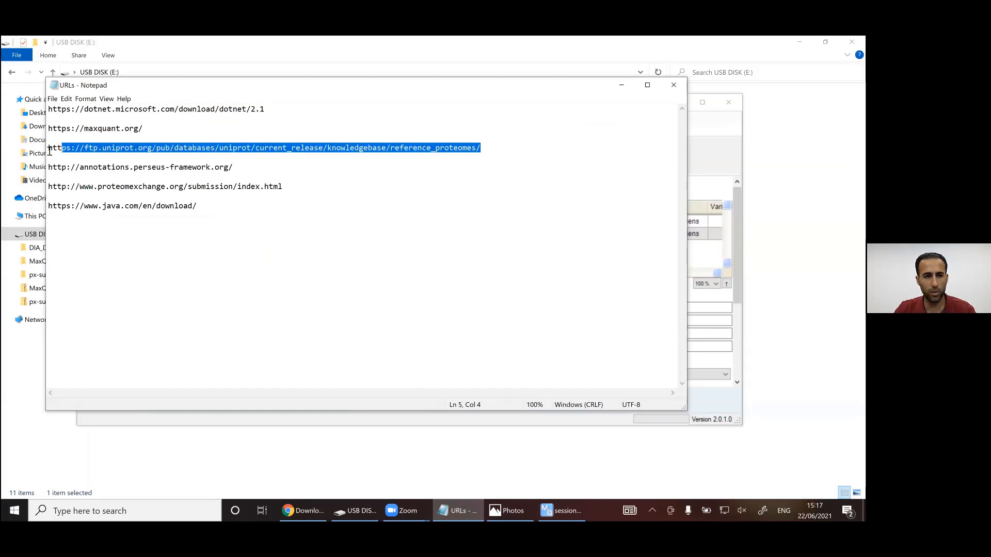
pyautogui.rightClick(73, 151)
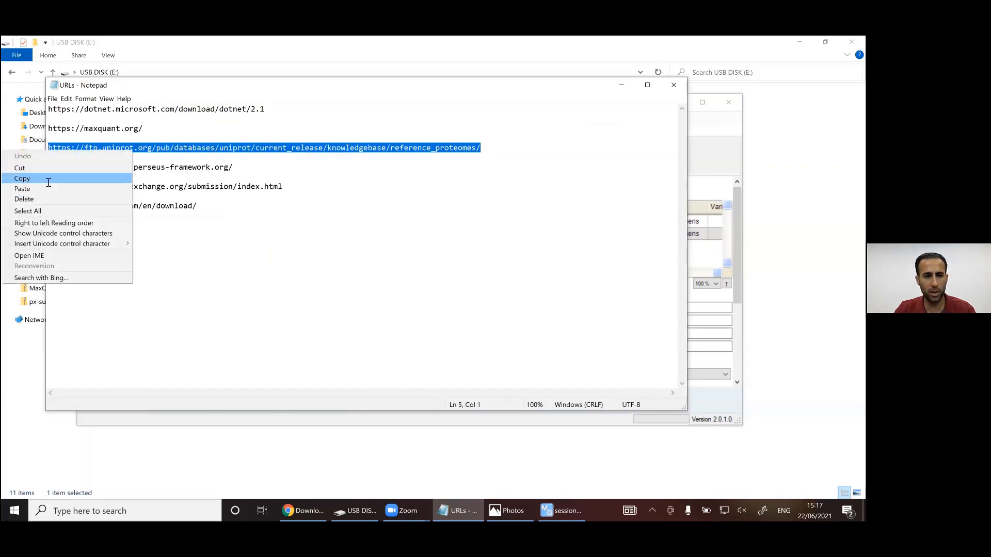
pyautogui.click(22, 179)
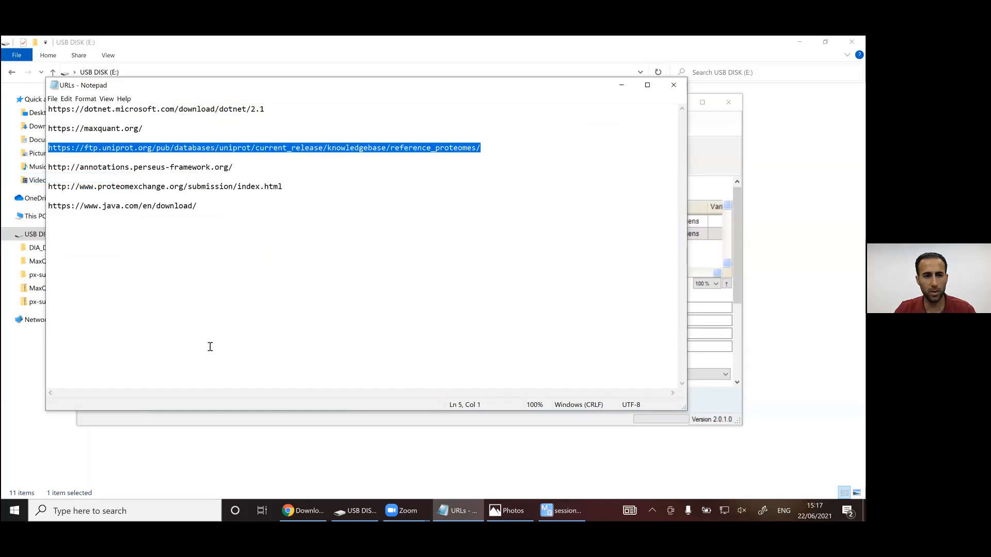
pyautogui.click(299, 511)
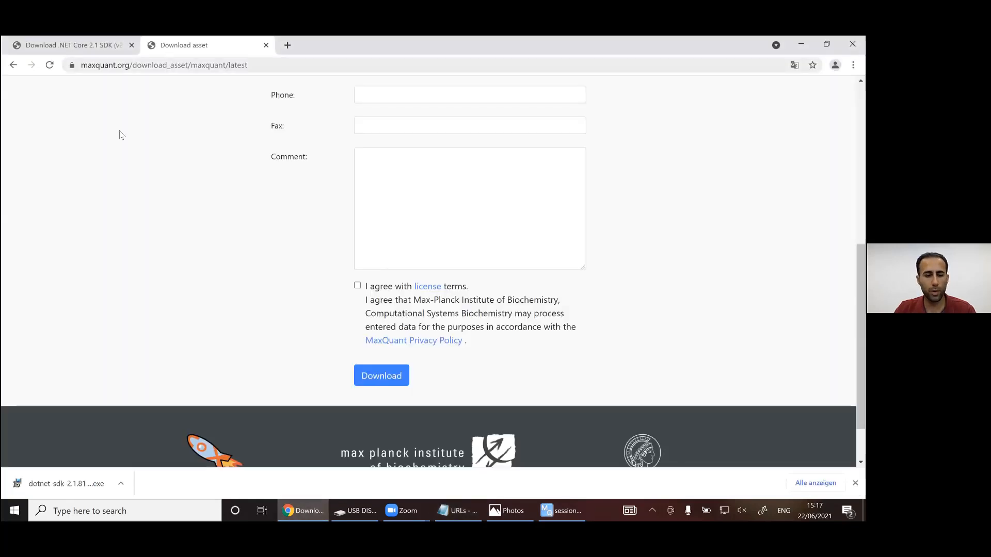
# Load the pasted UniProt reference_proteomes FTP index in a new Chrome tab.
pyautogui.hotkey('ctrl', 't')
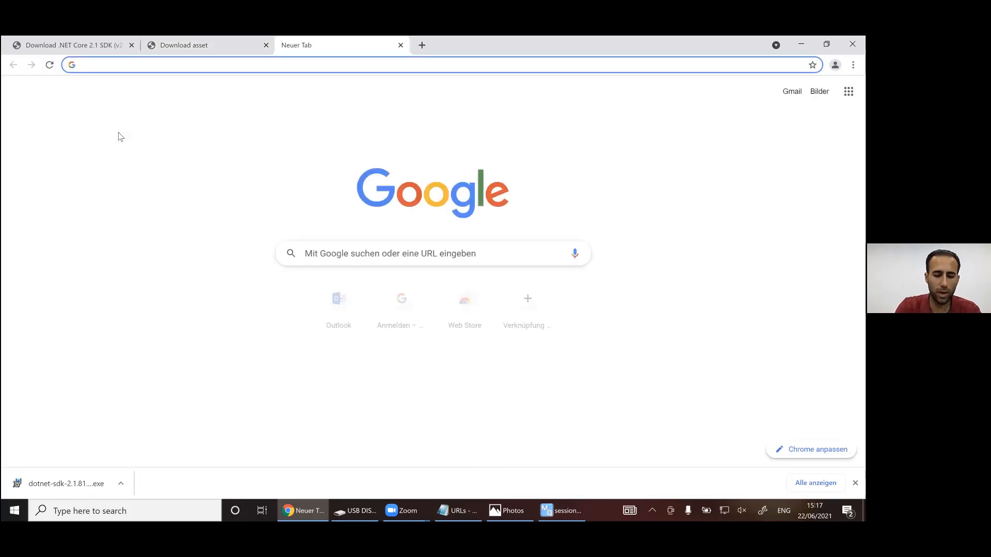
pyautogui.hotkey('ctrl', 'v')
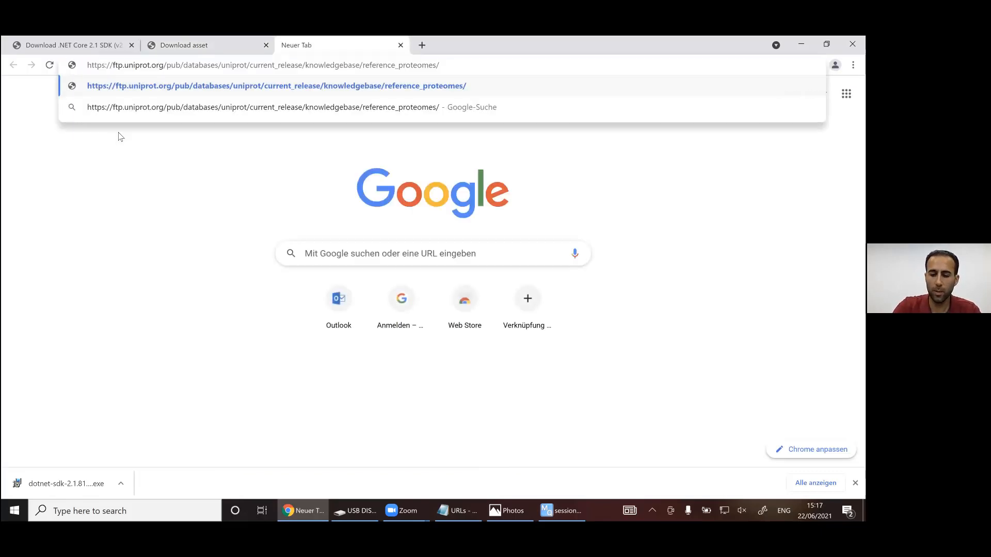
pyautogui.press('Return')
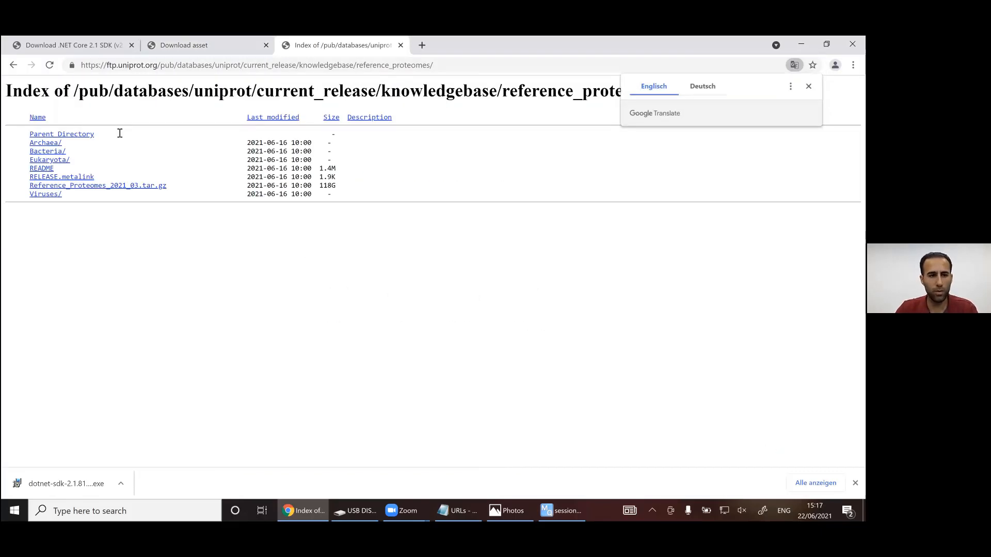
# Browse the Eukaryota proteome folder listing, then open another blank tab.
pyautogui.click(50, 161)
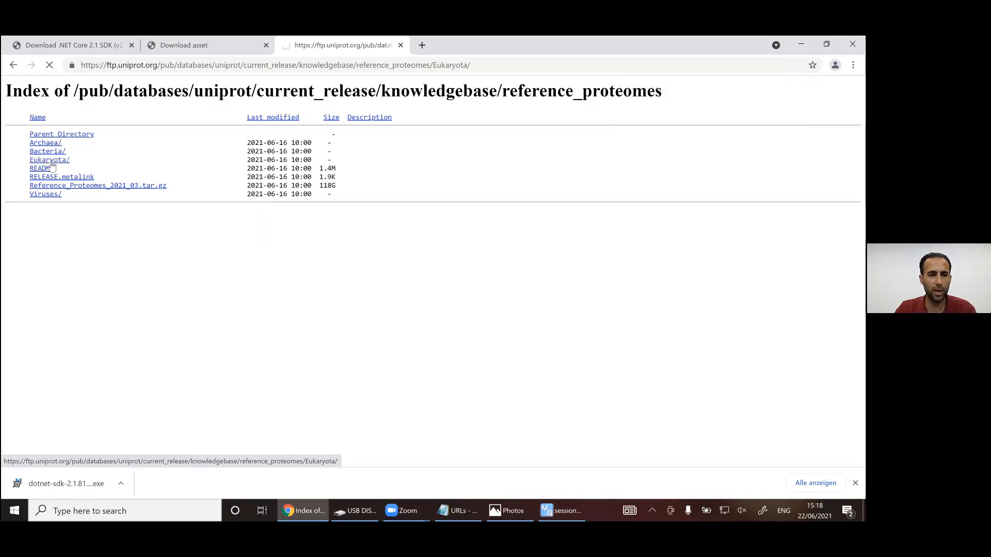
pyautogui.scroll(-12, 75, 149)
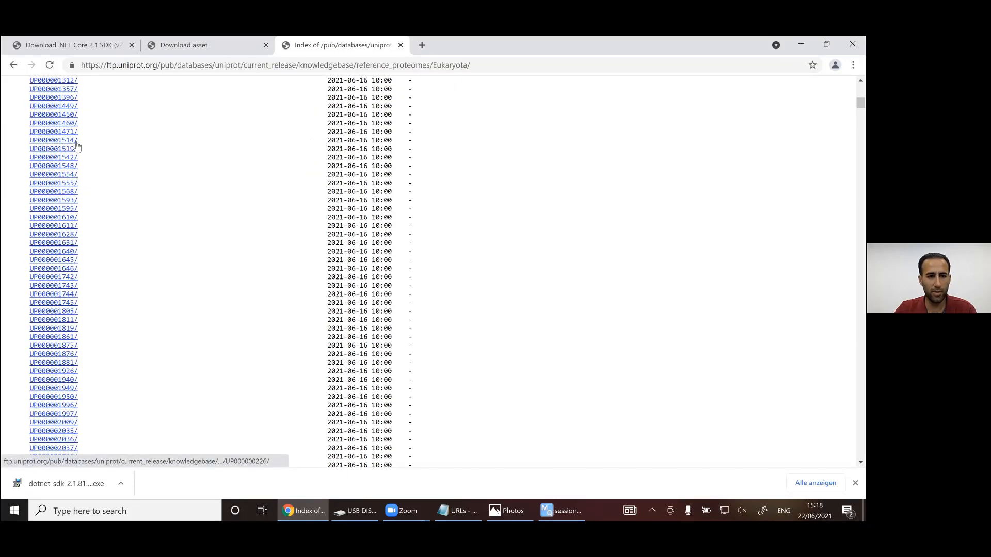
pyautogui.scroll(-18, 79, 146)
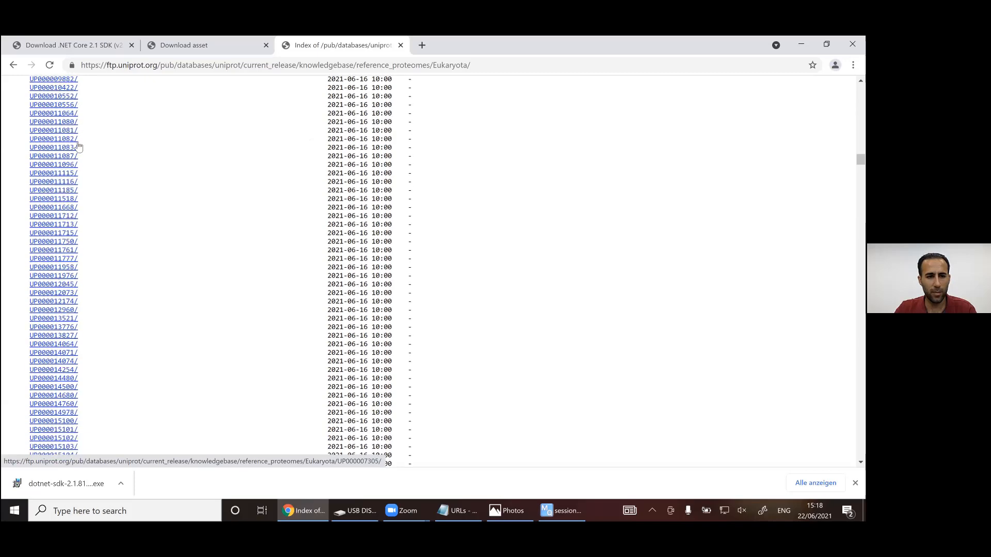
pyautogui.scroll(-8, 78, 147)
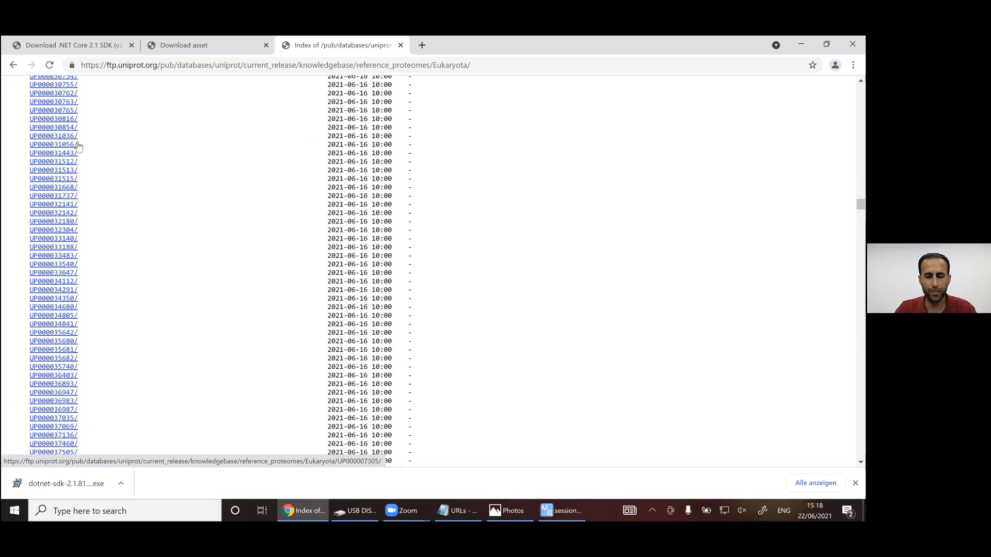
pyautogui.scroll(20, 78, 147)
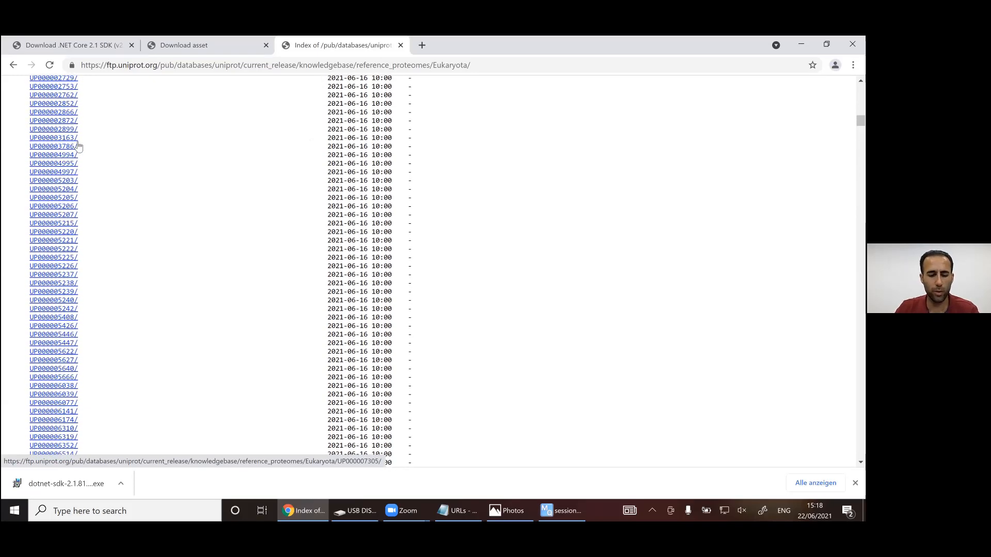
pyautogui.scroll(2, 78, 146)
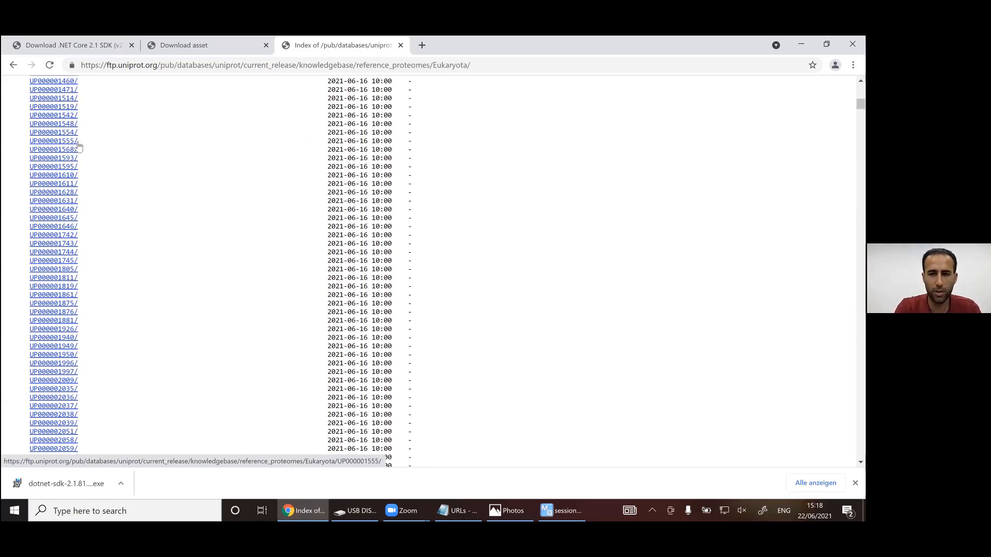
pyautogui.hotkey('ctrl', 't')
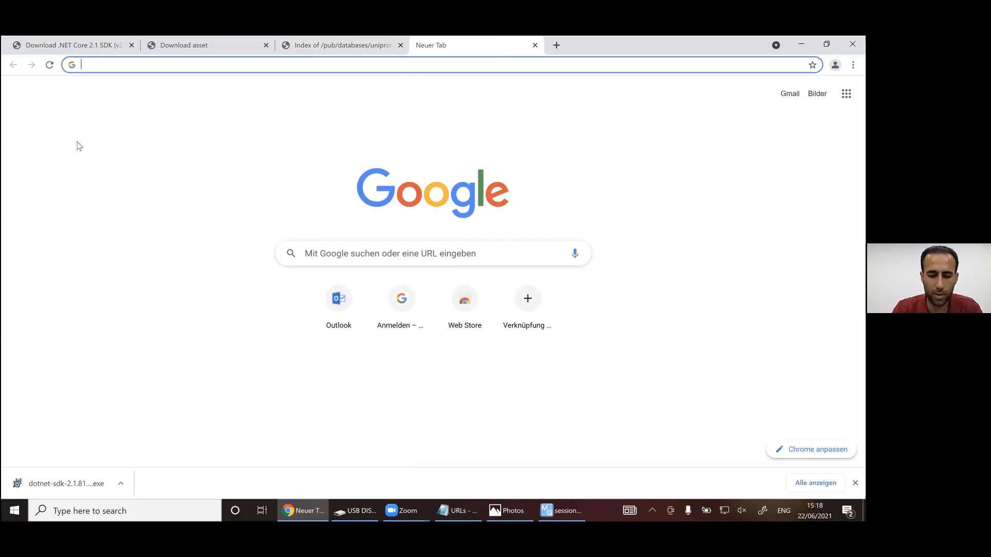
# Search the web for 'uniprot human proteome' and open the Homo sapiens (Human) proteome page.
pyautogui.write('uniprot')
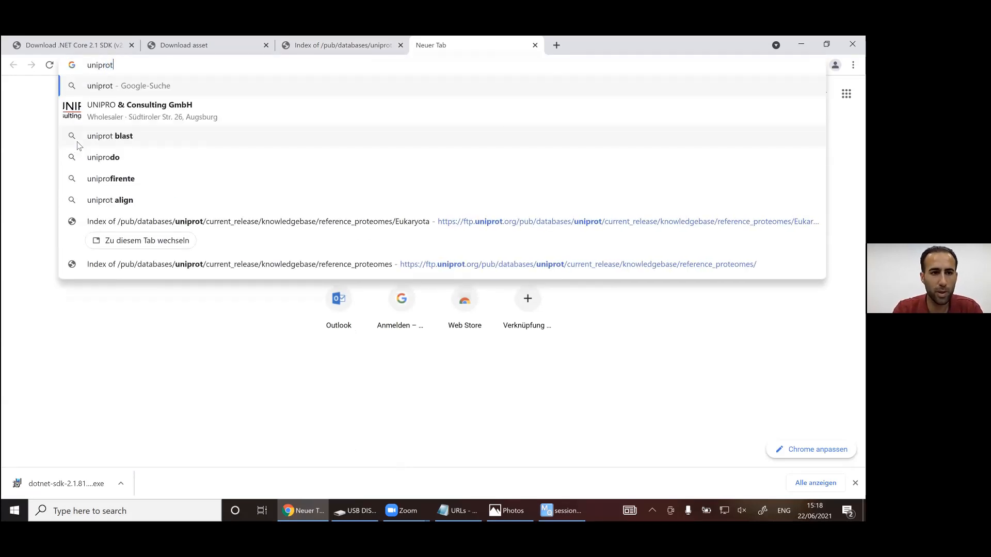
pyautogui.write(' human ')
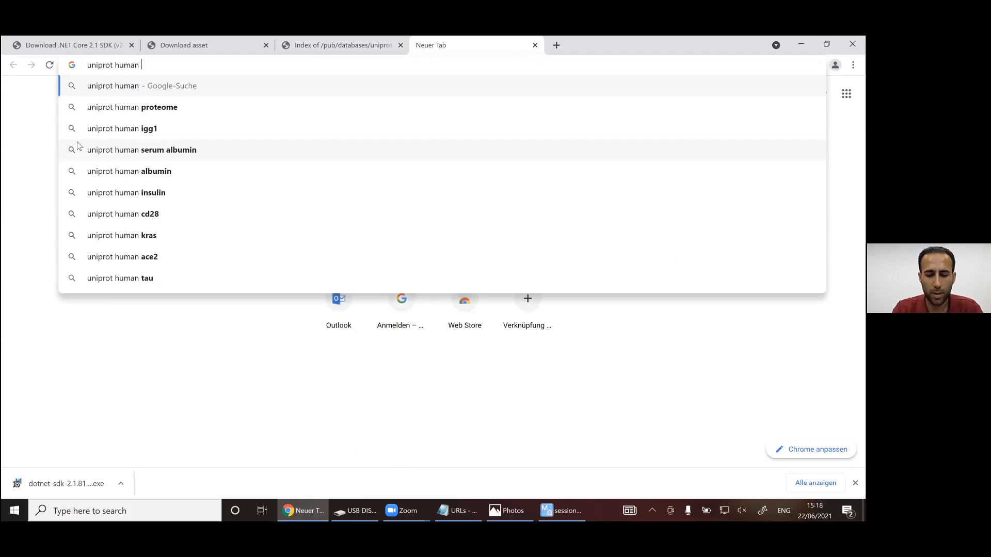
pyautogui.write('proteome')
pyautogui.press('Return')
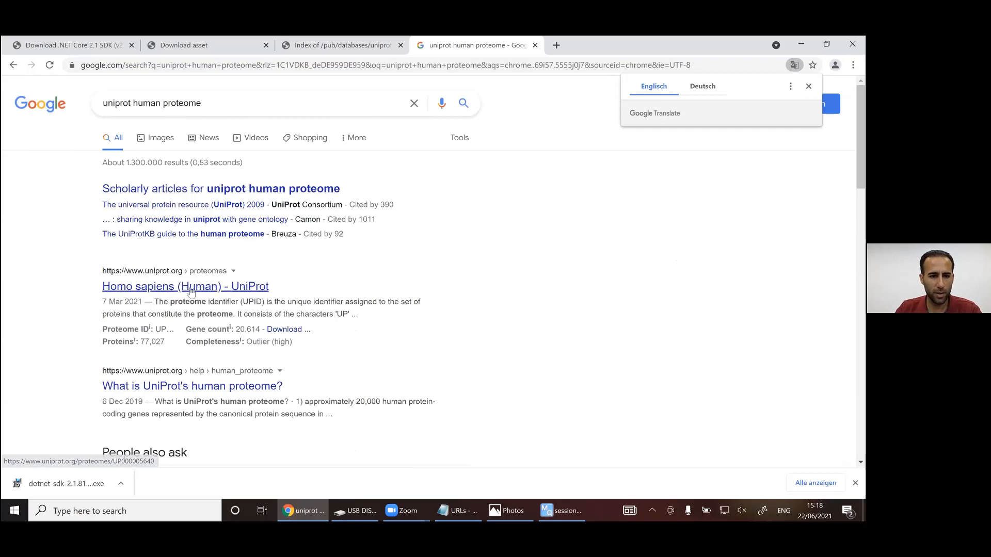
pyautogui.click(191, 287)
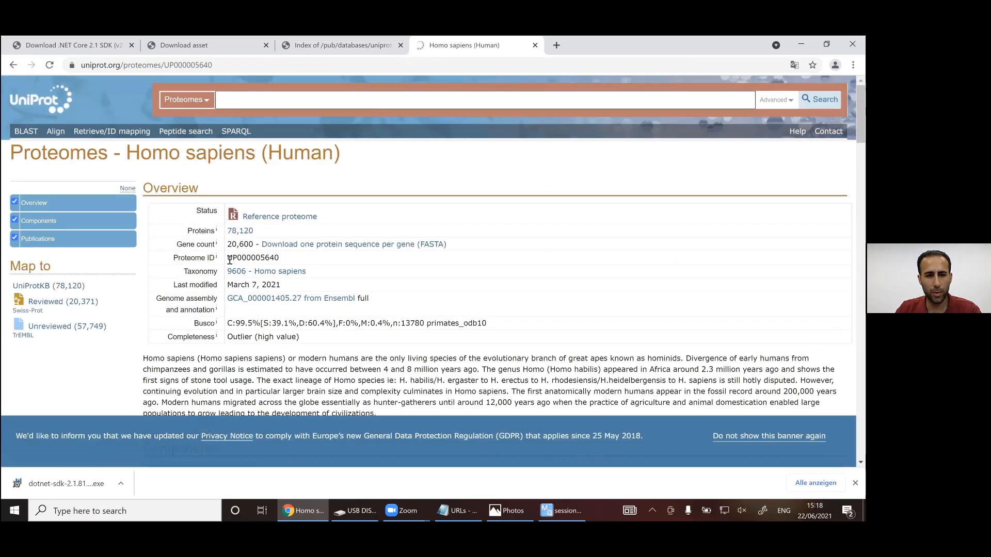
# Copy the Proteome ID UP000005640 and go to the UniProt FTP index.
pyautogui.doubleClick(279, 260)
pyautogui.hotkey('ctrl', 'c')
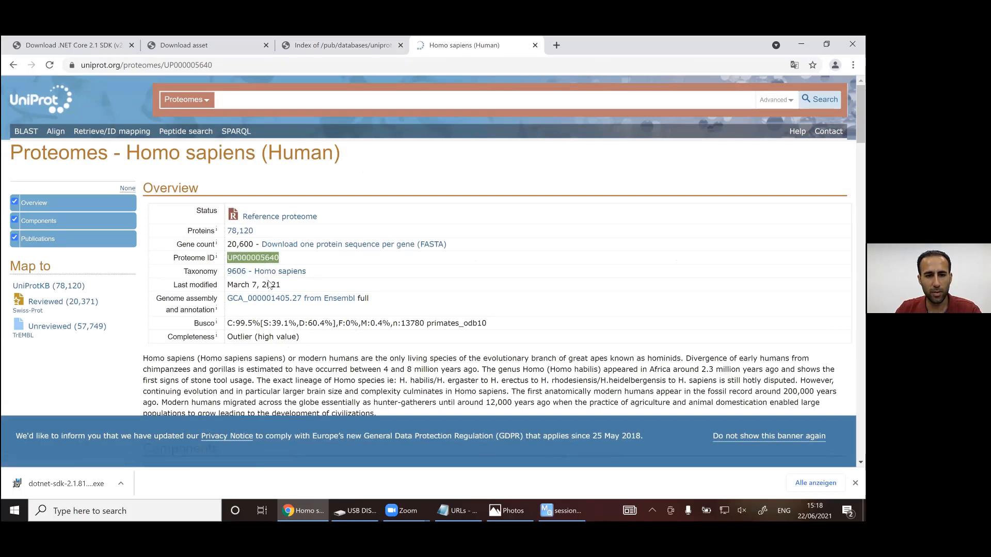
pyautogui.rightClick(264, 261)
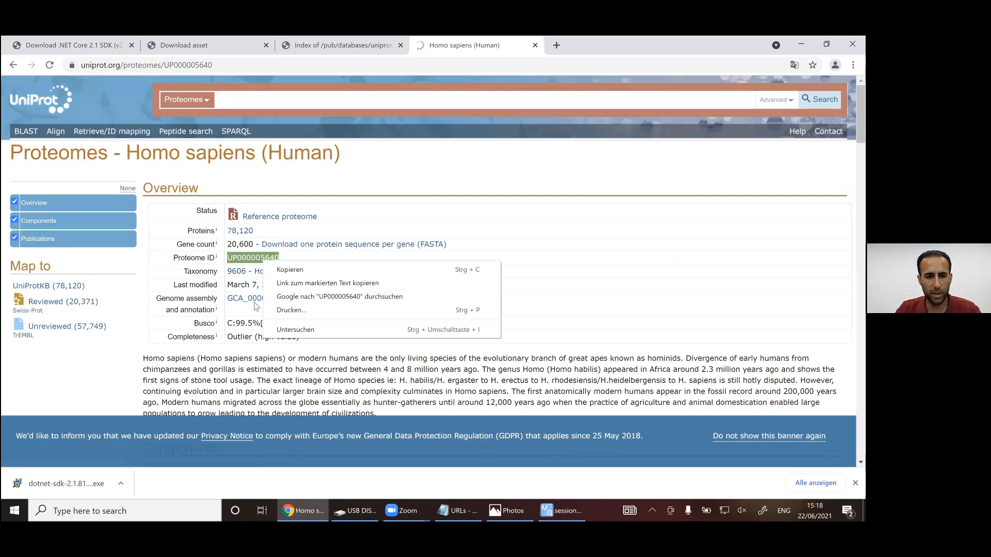
pyautogui.click(287, 276)
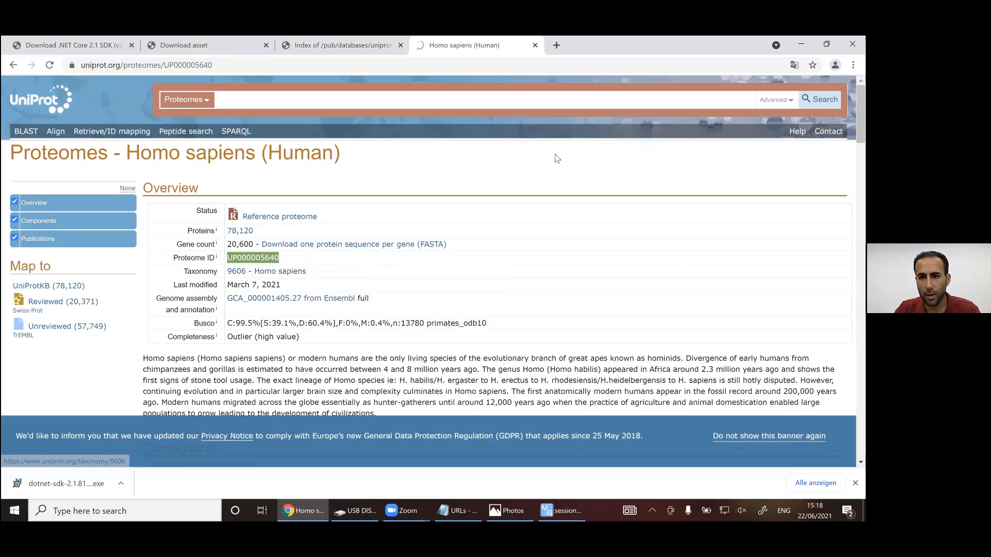
pyautogui.moveTo(716, 49); pyautogui.dragTo(699, 145)
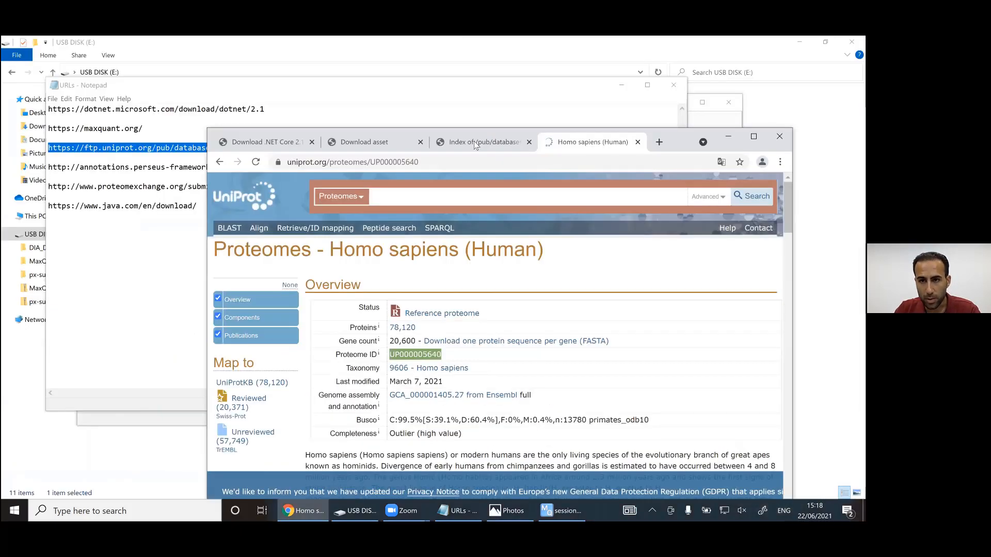
pyautogui.click(474, 141)
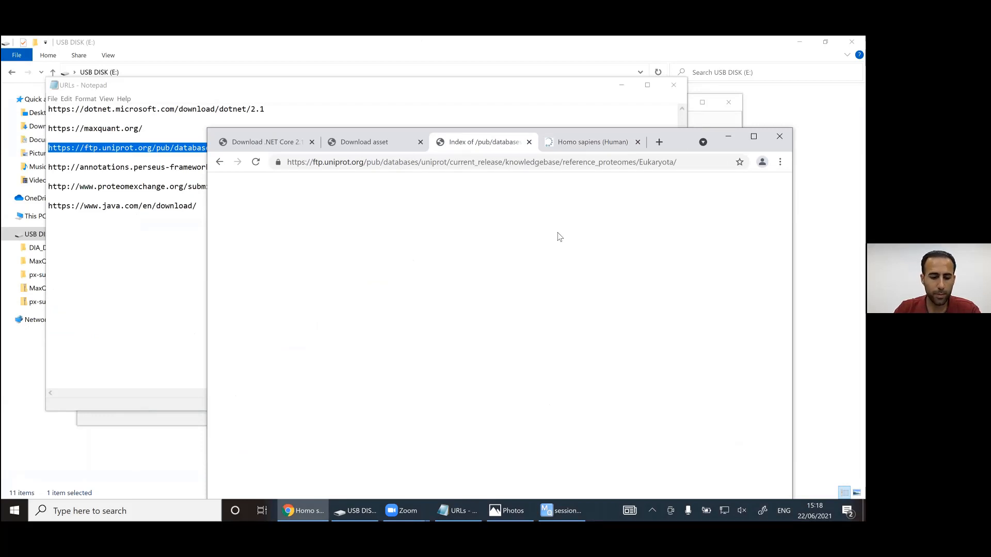
# Find and open the UP000005640 folder in the UniProt FTP listing.
pyautogui.press('super+Up')
pyautogui.hotkey('ctrl', 'f')
pyautogui.hotkey('ctrl', 'v')
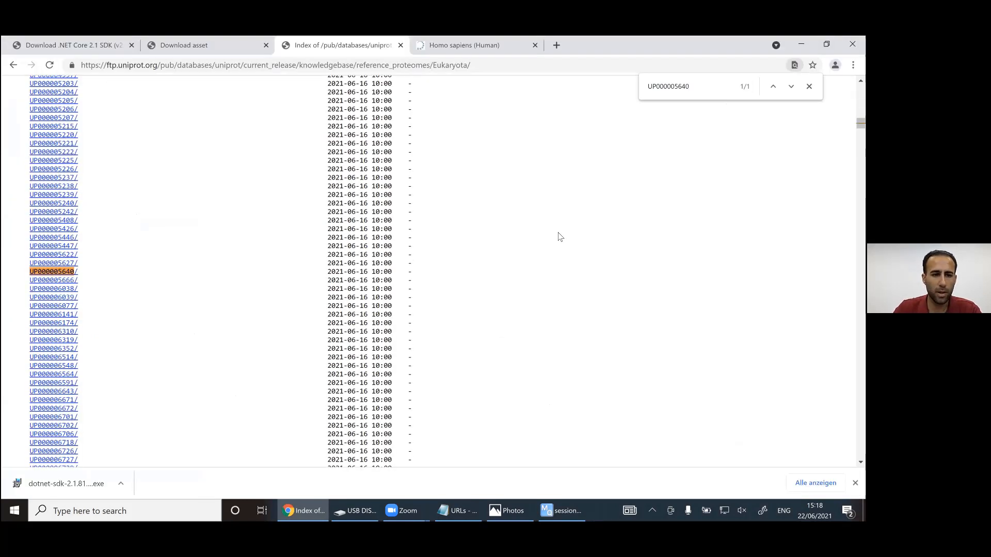
pyautogui.click(52, 274)
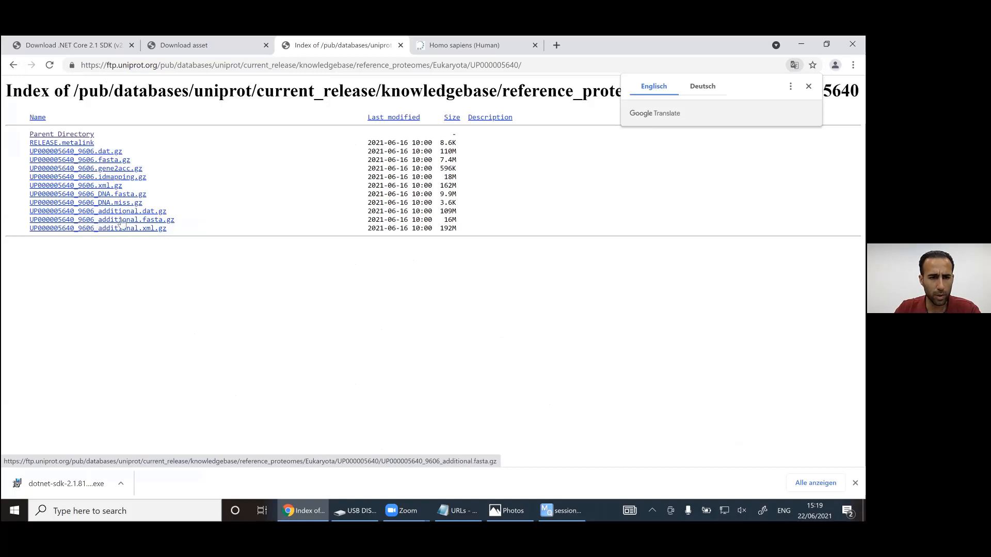
# Download UP000005640_9606.fasta.gz and UP000005640_9606_additional.fasta.gz and show them in Downloads.
pyautogui.click(116, 162)
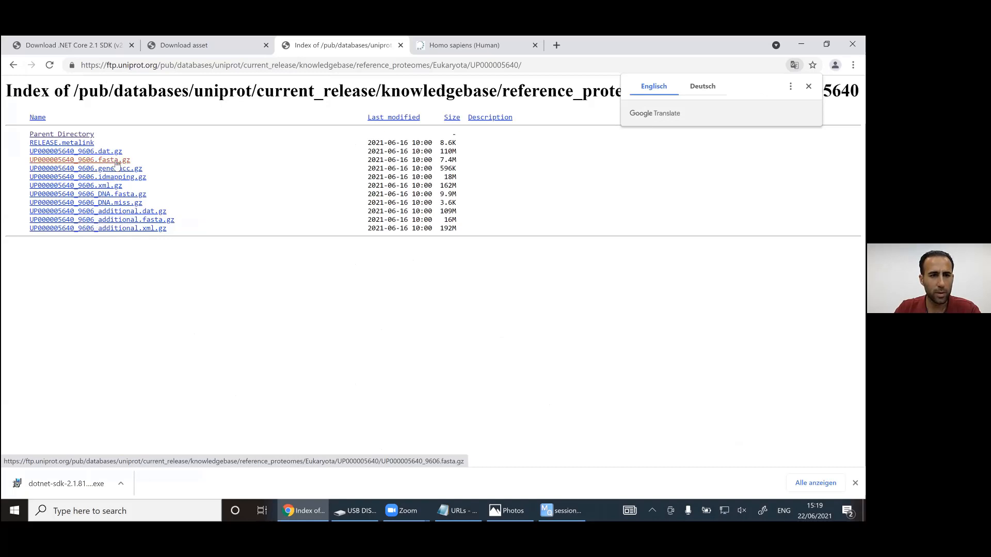
pyautogui.click(137, 222)
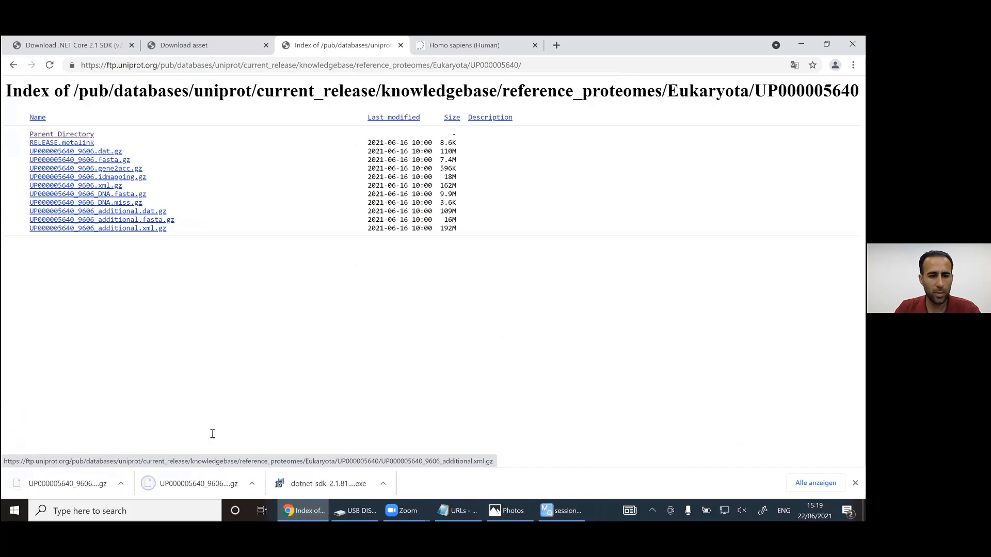
pyautogui.click(122, 486)
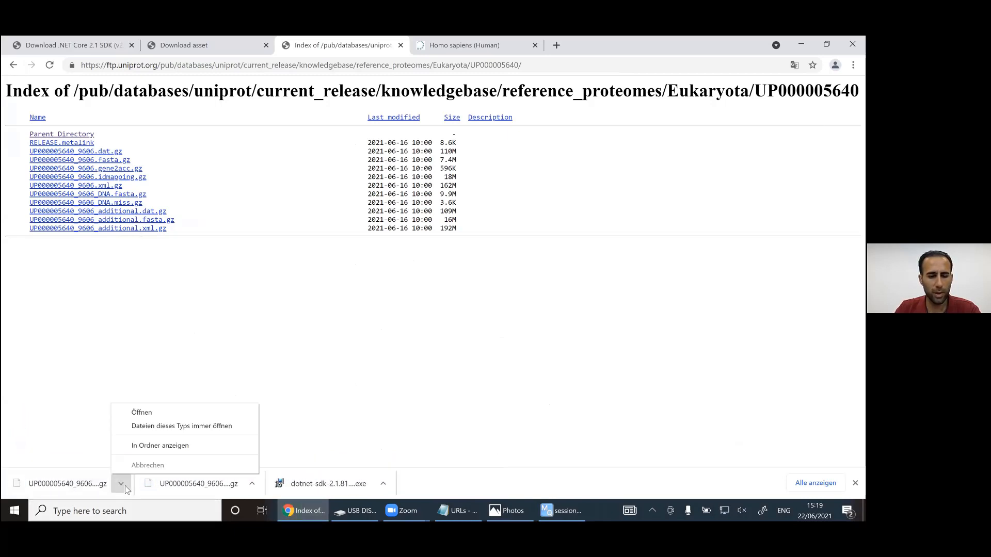
pyautogui.click(147, 450)
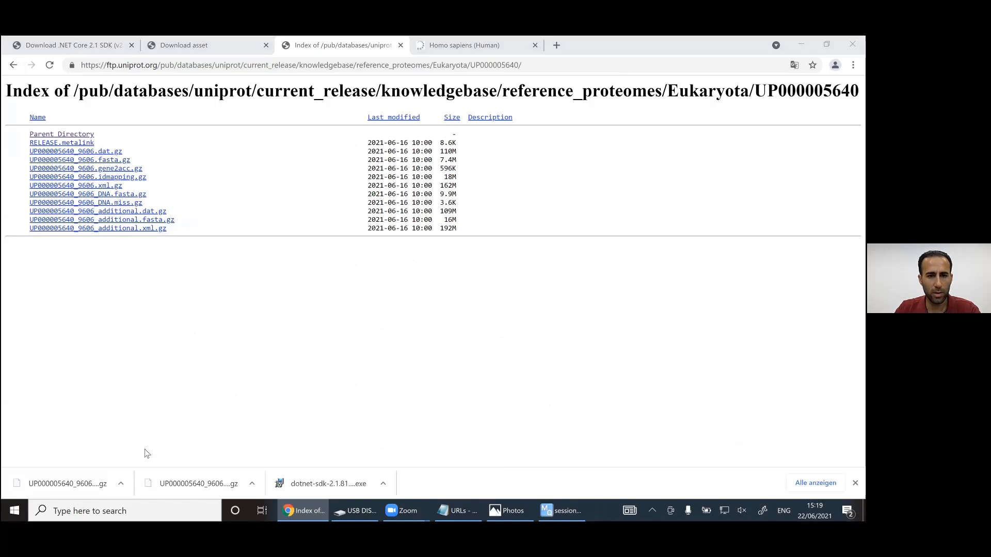
pyautogui.click(249, 226)
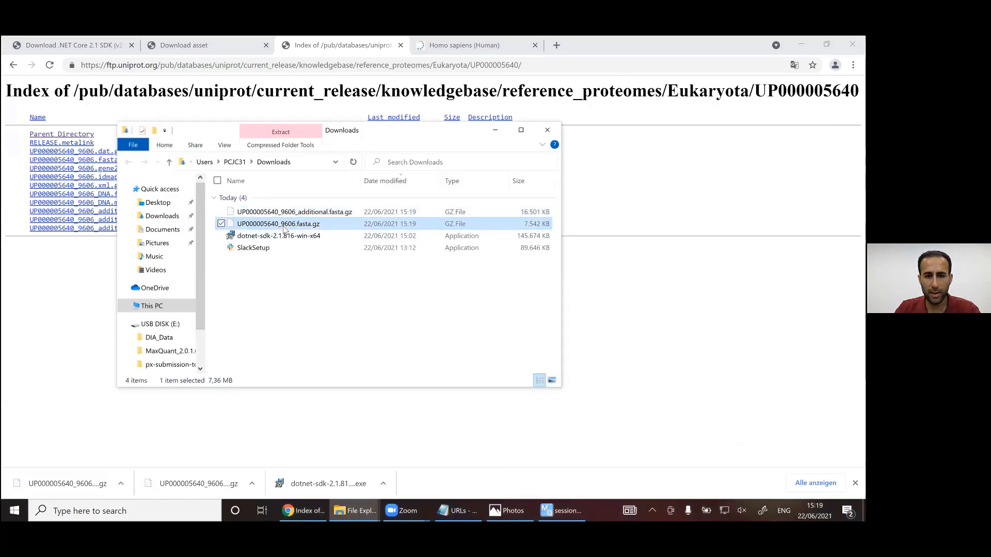
# Leave UP000005640_9606.fasta.gz in the Downloads folder and return to Chrome.
pyautogui.rightClick(248, 227)
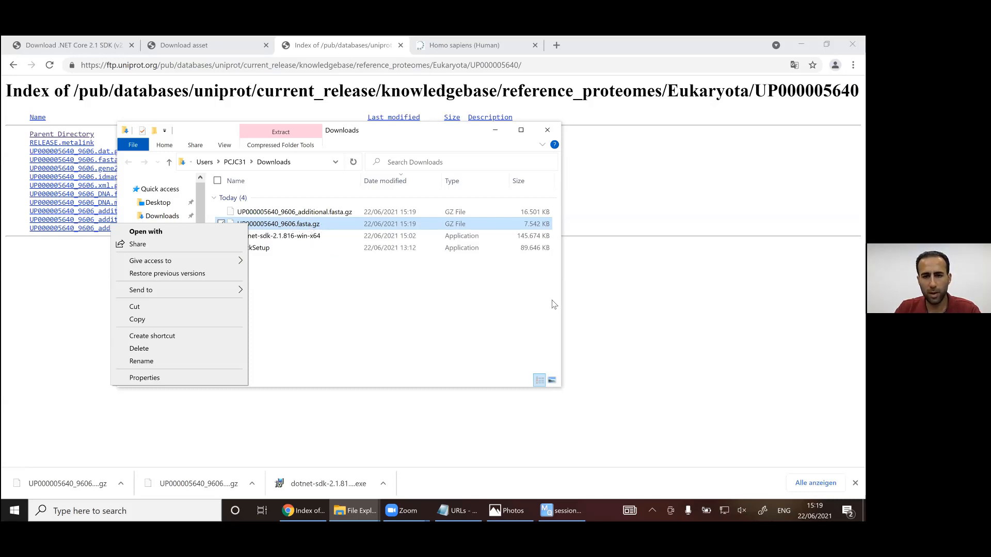
pyautogui.click(615, 304)
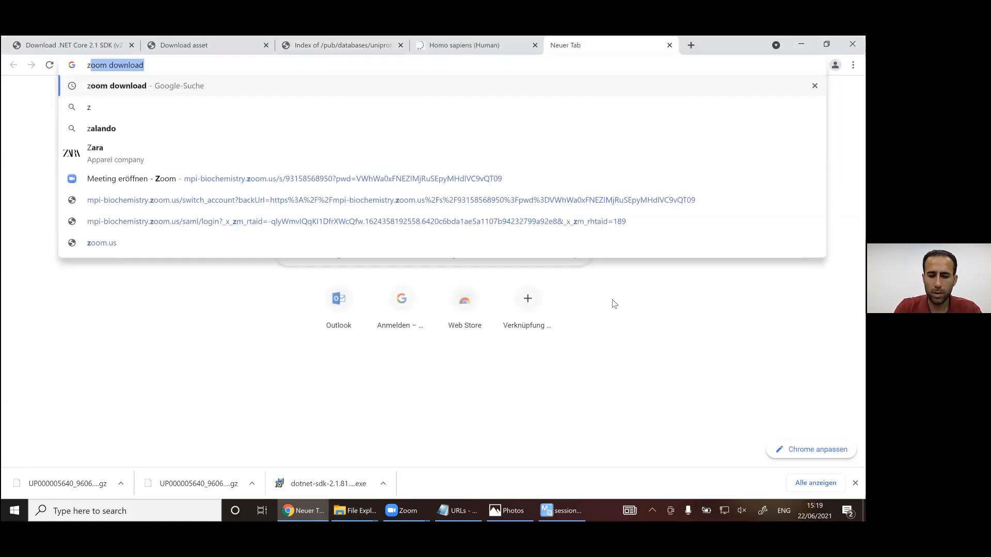
# Search Google for '7zip', then bring the Downloads folder window back to the front.
pyautogui.write('7zip')
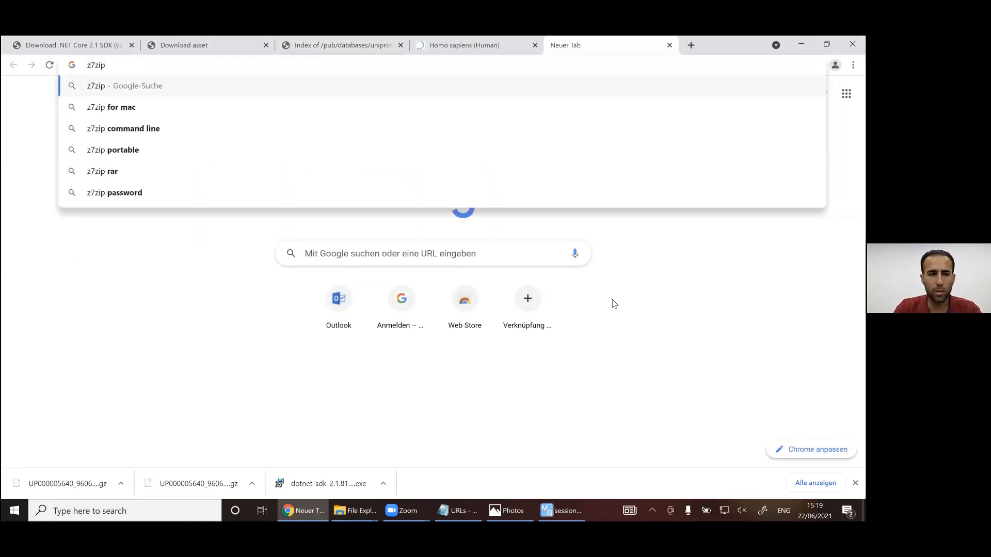
pyautogui.press('Return')
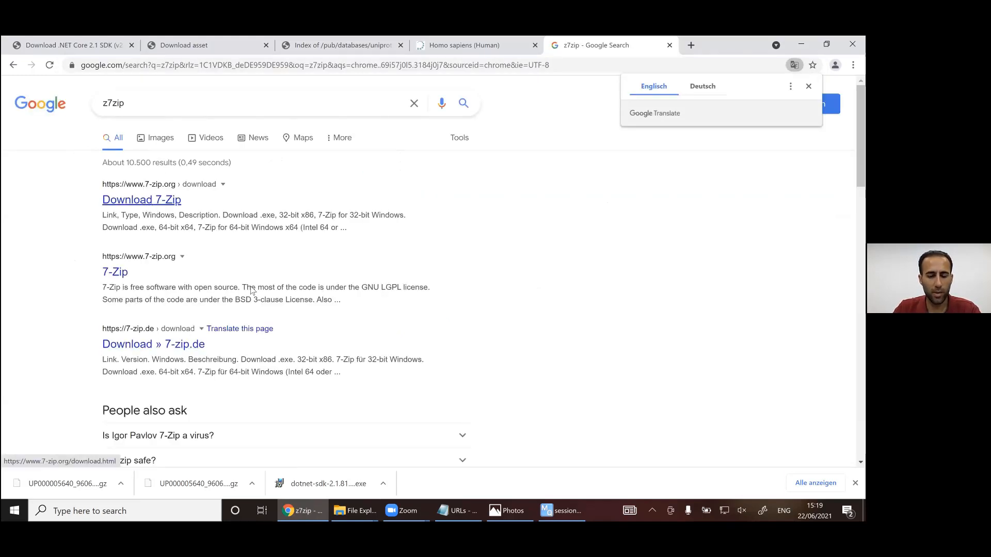
pyautogui.moveTo(370, 511)
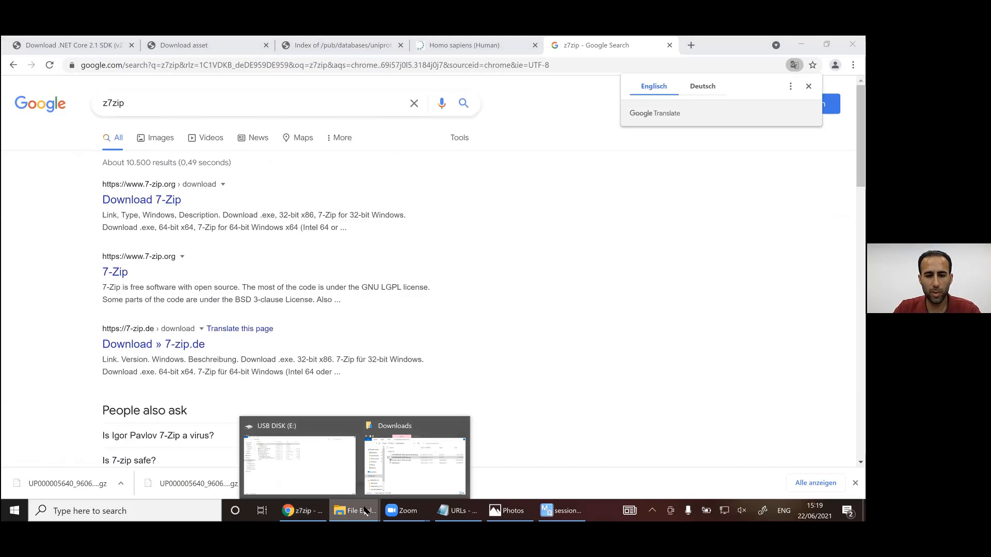
pyautogui.click(399, 474)
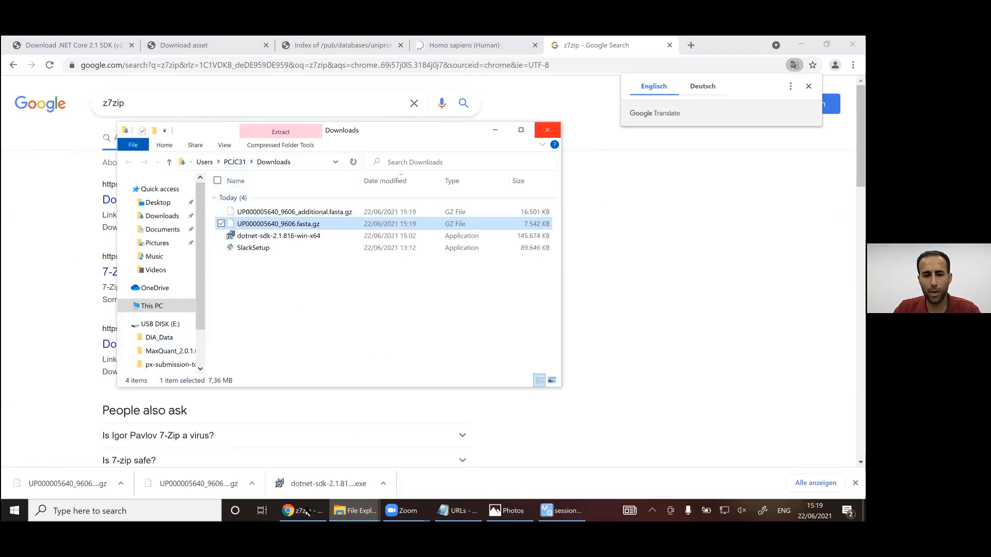
# Close Downloads, open DIA_Data on USB DISK (E:), and select both UP000005640 FASTA files.
pyautogui.click(547, 130)
pyautogui.click(358, 511)
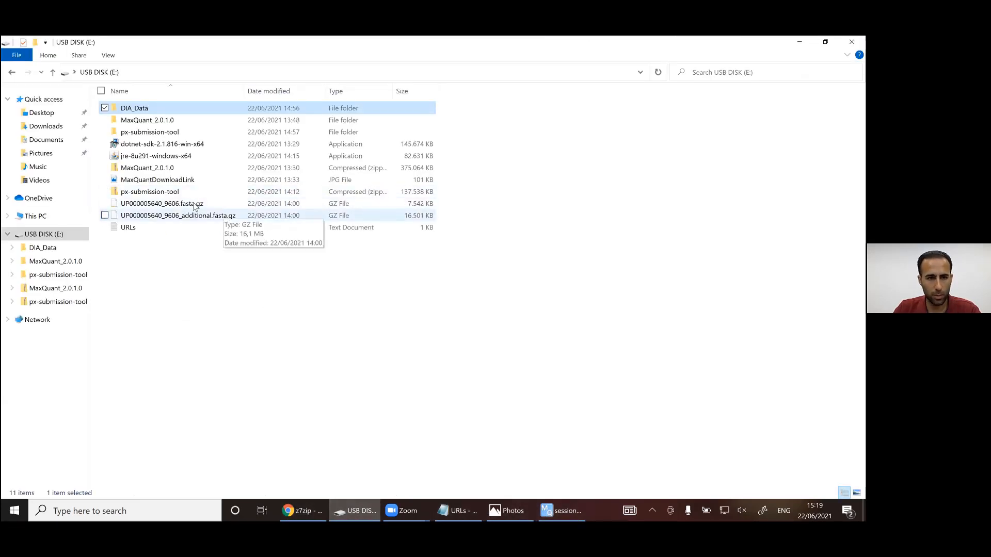
pyautogui.doubleClick(134, 109)
pyautogui.click(189, 230)
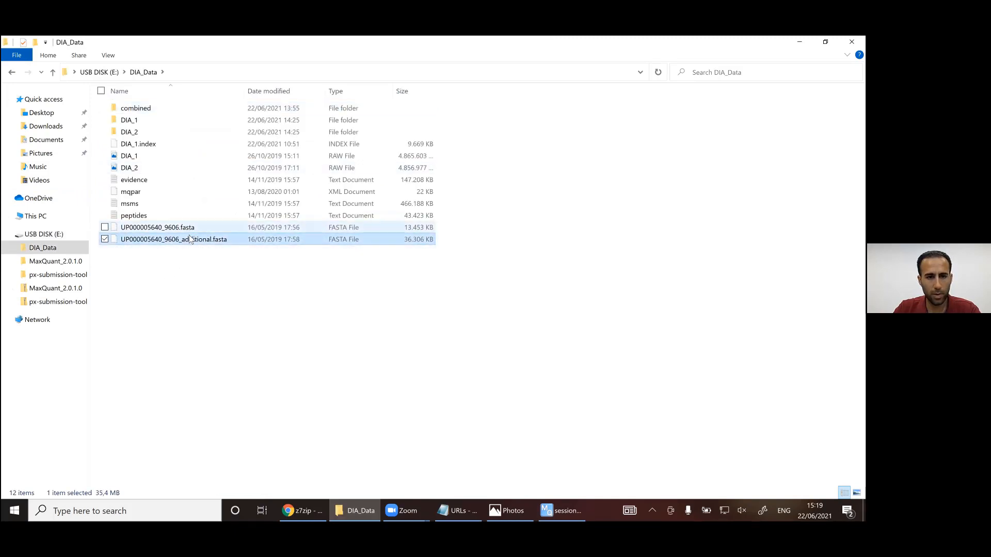
pyautogui.press('Down')
pyautogui.click(562, 511)
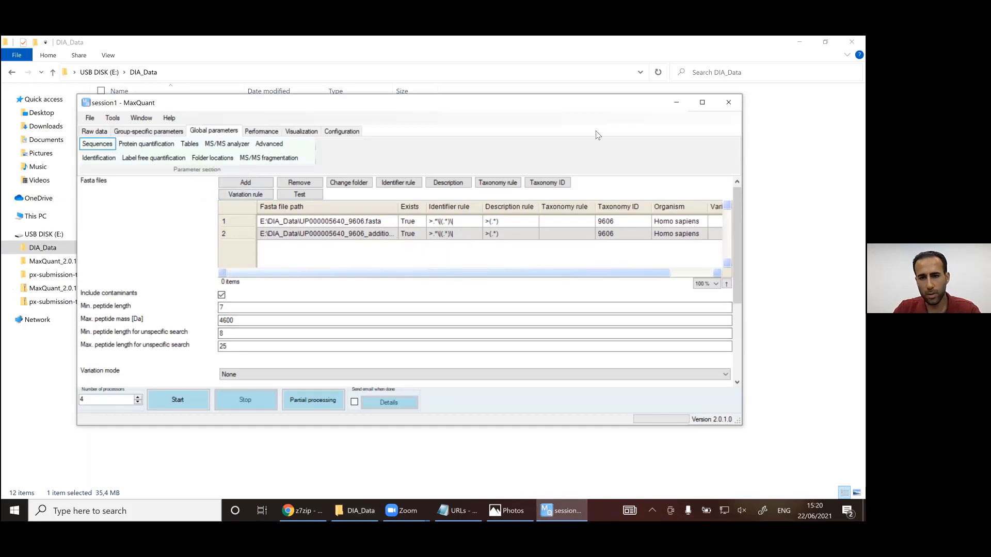
pyautogui.moveTo(598, 110); pyautogui.dragTo(582, 99)
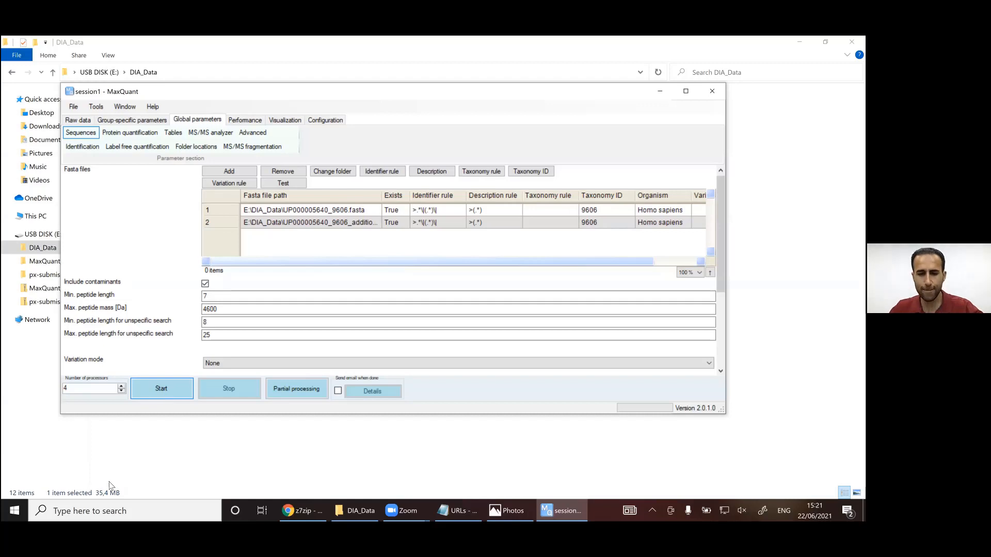
# Copy the annotations.perseus-framework.org address from the Notepad URL notes and return to Chrome.
pyautogui.click(457, 511)
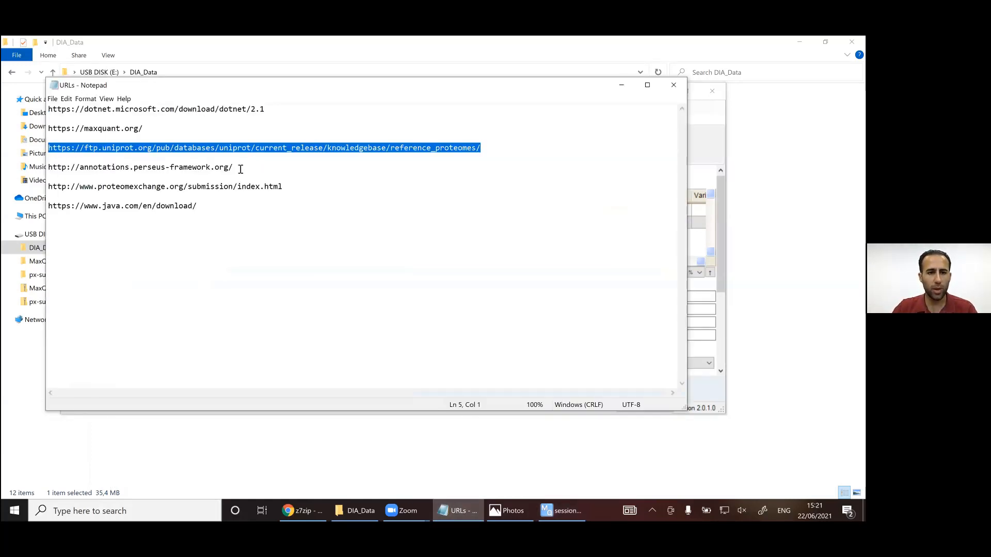
pyautogui.moveTo(235, 168); pyautogui.dragTo(47, 169)
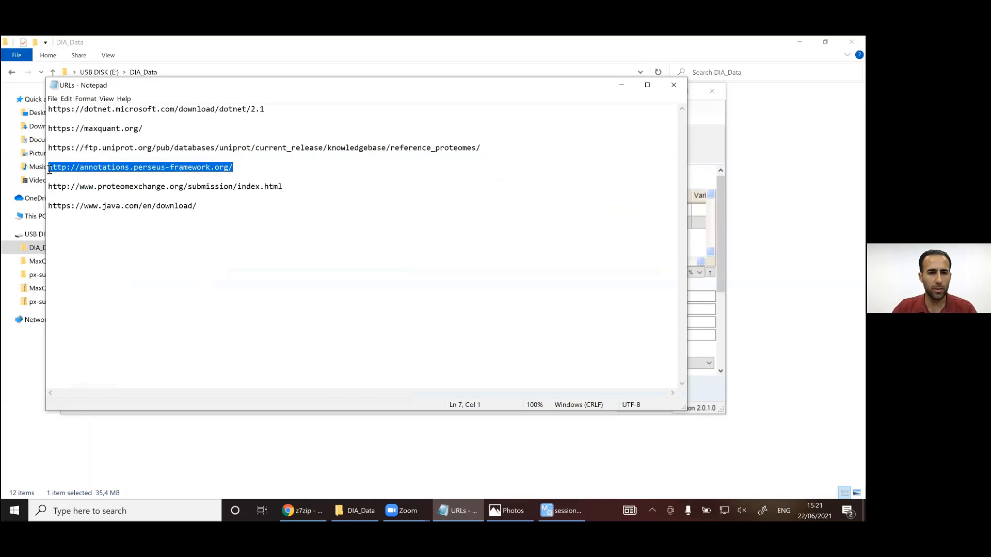
pyautogui.rightClick(79, 170)
pyautogui.click(22, 198)
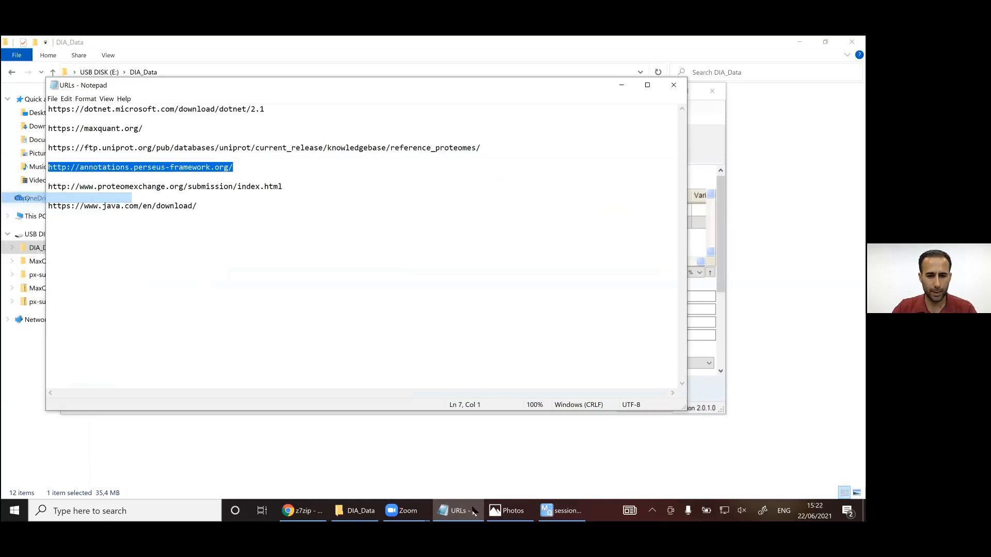
pyautogui.click(303, 511)
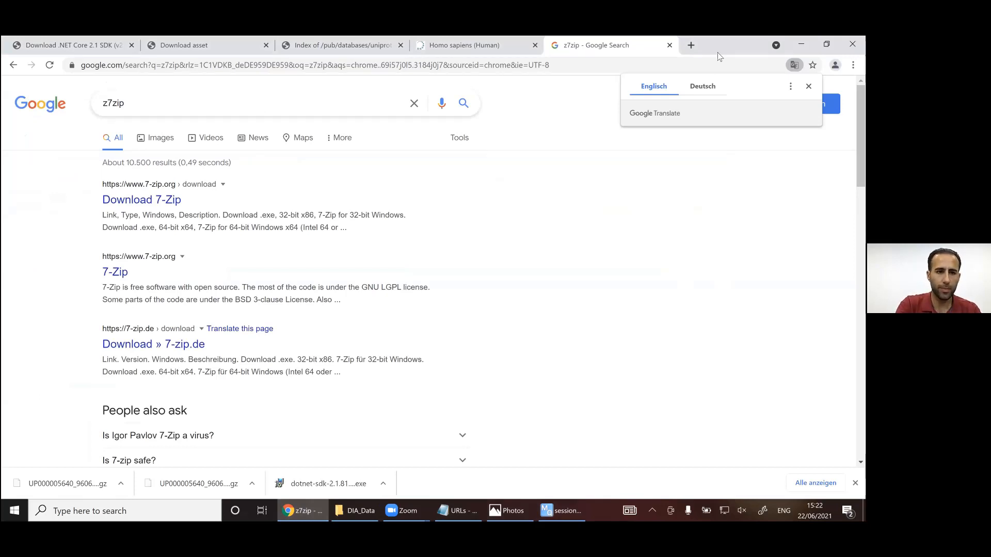
# Load the copied Perseus annotations address in a new Chrome tab.
pyautogui.hotkey('ctrl', 't')
pyautogui.hotkey('ctrl', 'v')
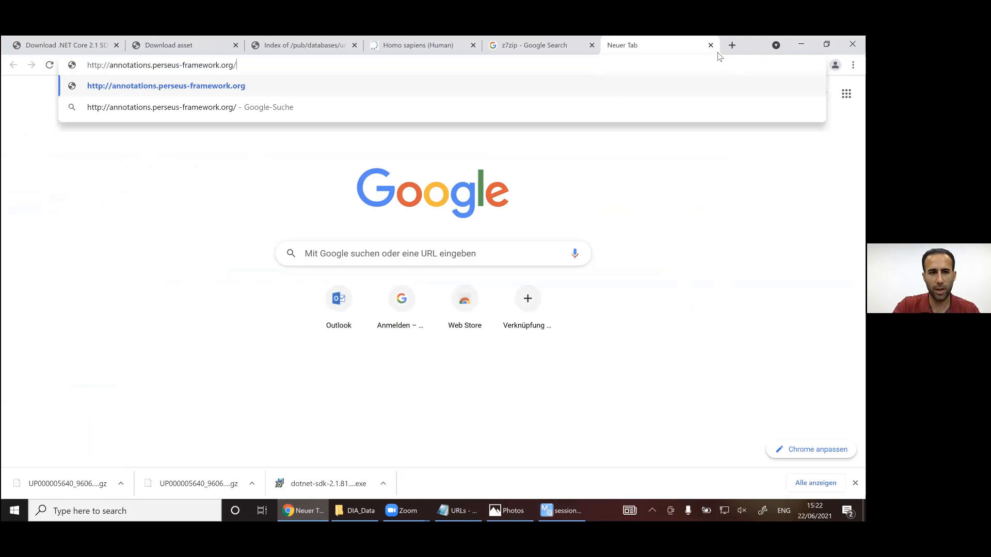
pyautogui.press('Return')
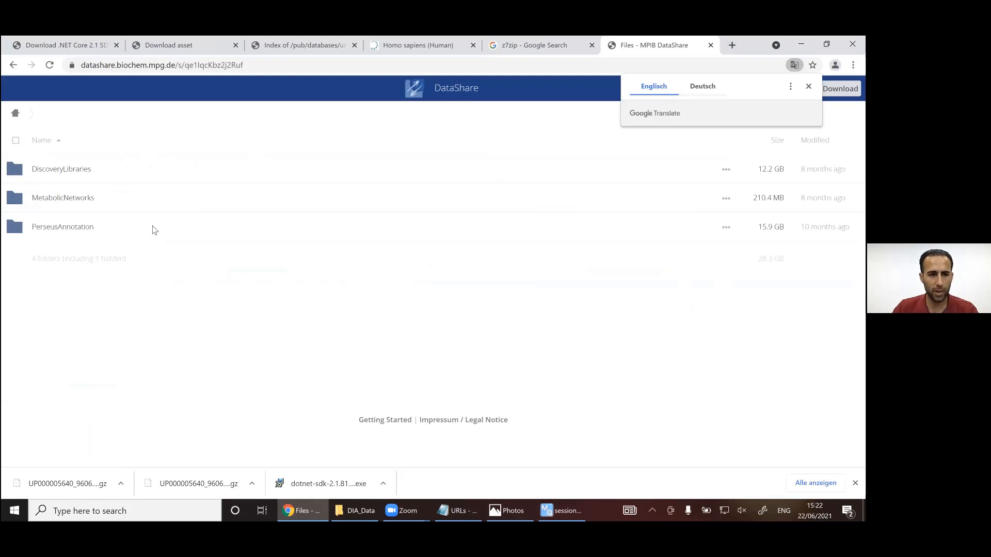
# Open DiscoveryLibraries and then its homo_sapiens folder.
pyautogui.click(63, 171)
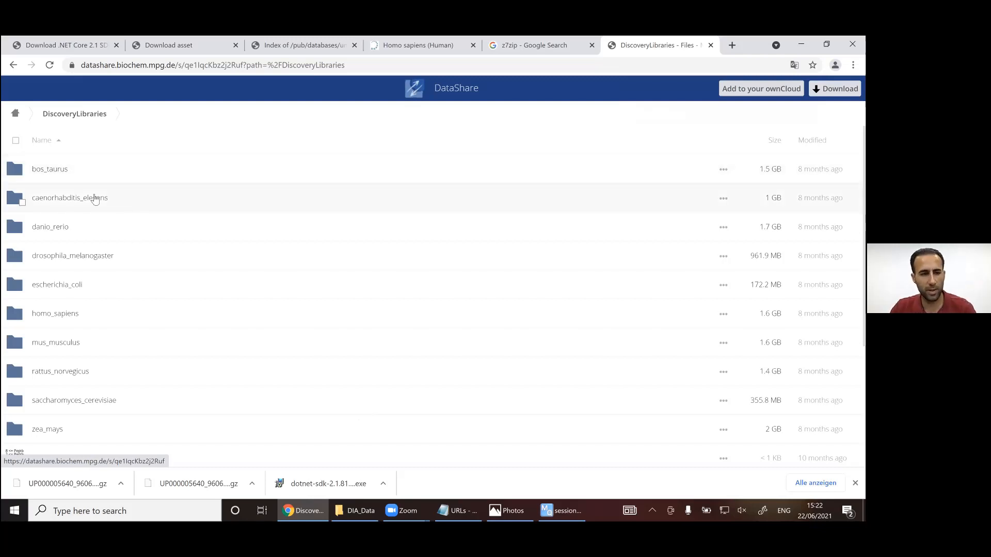
pyautogui.scroll(-3, 95, 197)
pyautogui.scroll(3, 95, 197)
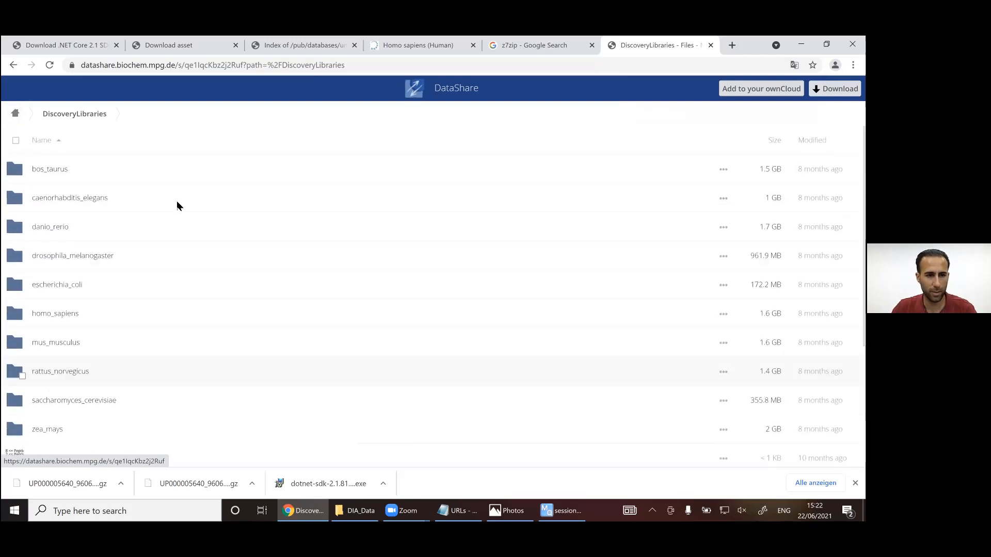
pyautogui.scroll(-1, 57, 265)
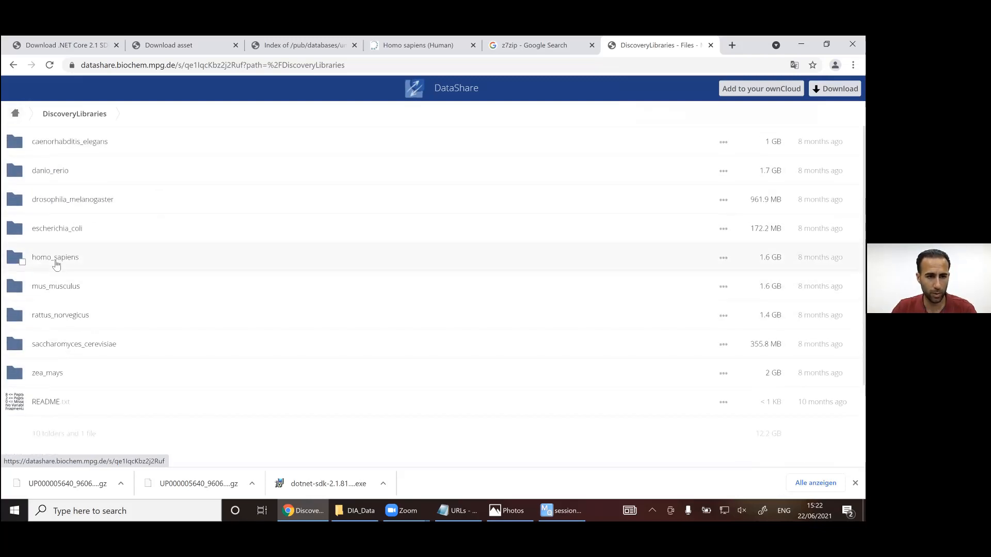
pyautogui.click(57, 260)
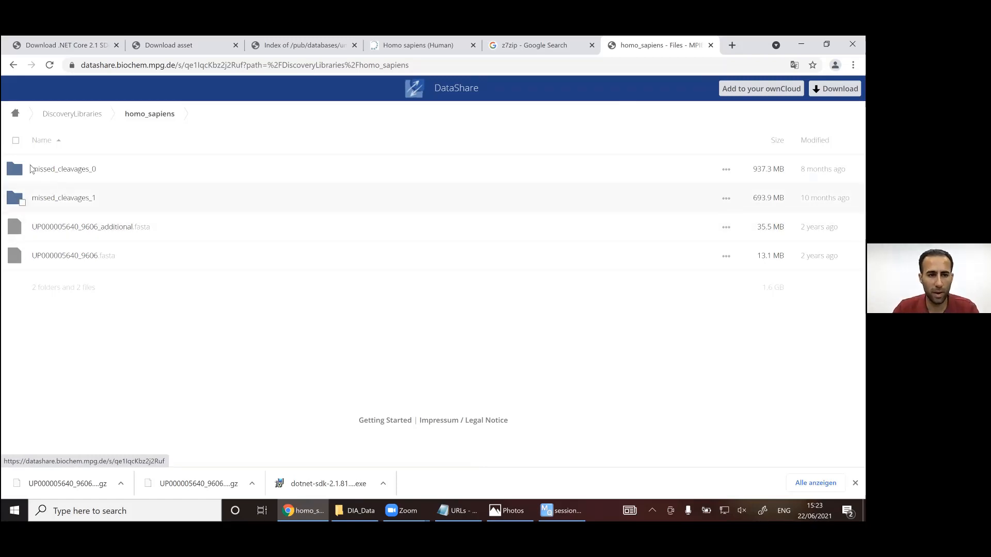
# Download evidence.zip from missed_cleavages_1 and show it in the Downloads folder.
pyautogui.click(86, 202)
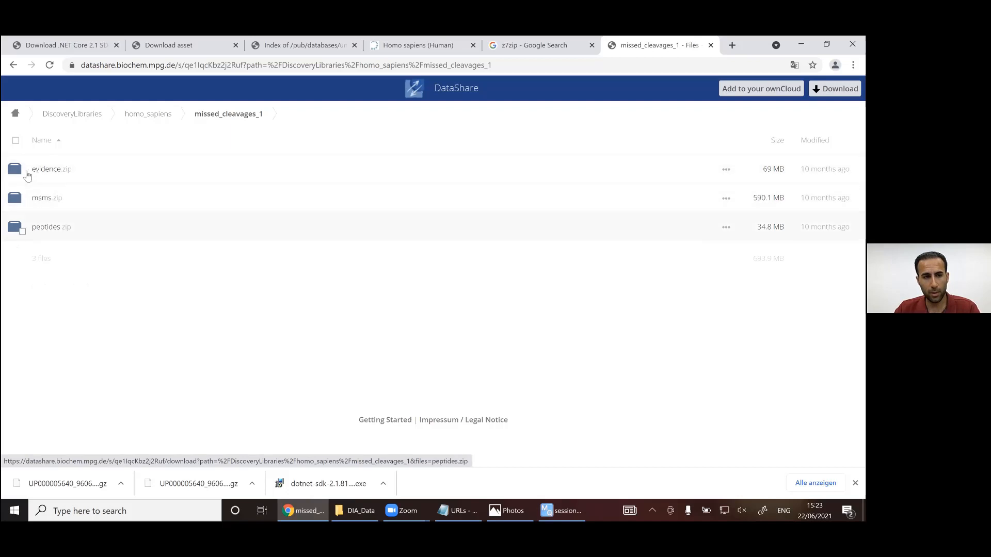
pyautogui.click(52, 173)
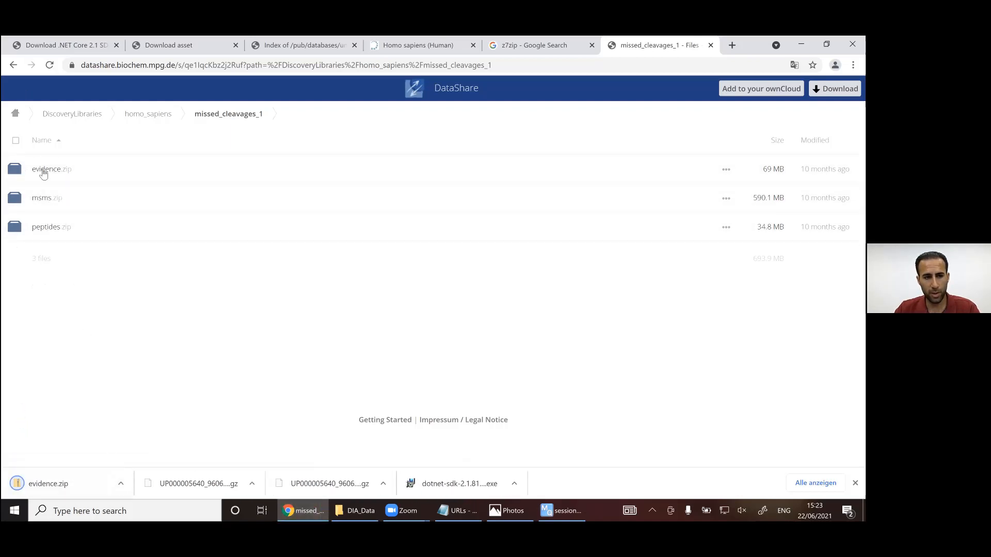
pyautogui.click(122, 488)
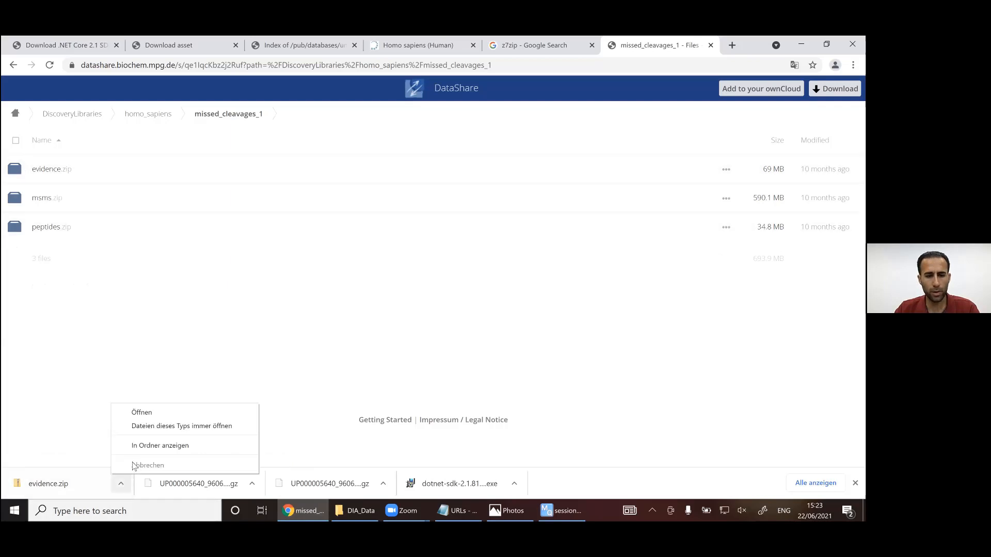
pyautogui.click(139, 452)
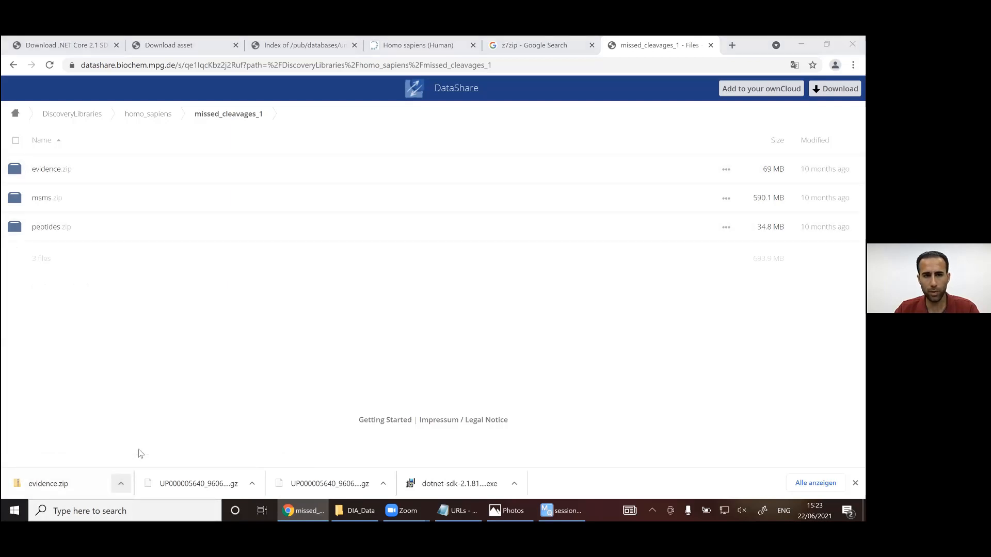
# Extract evidence.zip into Downloads\evidence, then return to the MaxQuant session.
pyautogui.rightClick(264, 226)
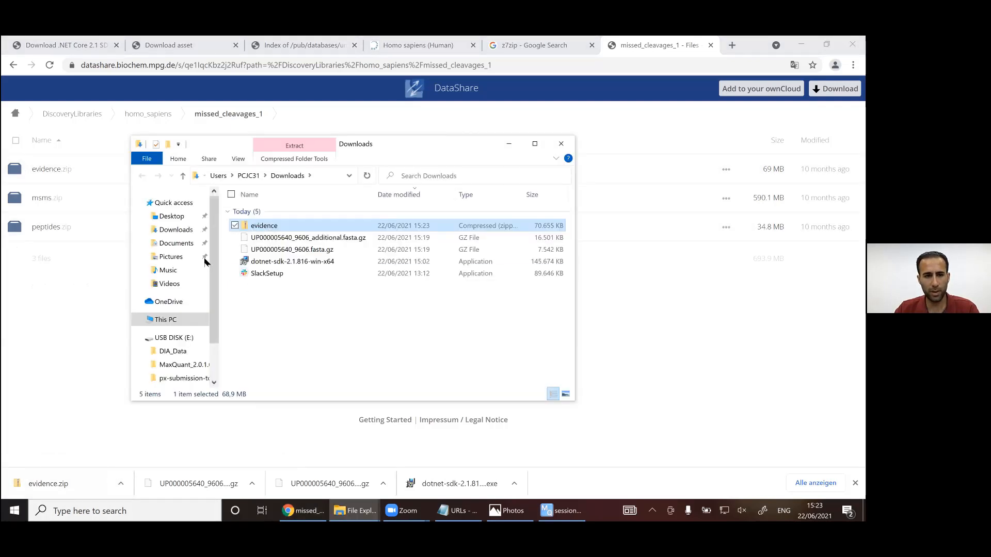
pyautogui.click(204, 261)
pyautogui.click(530, 389)
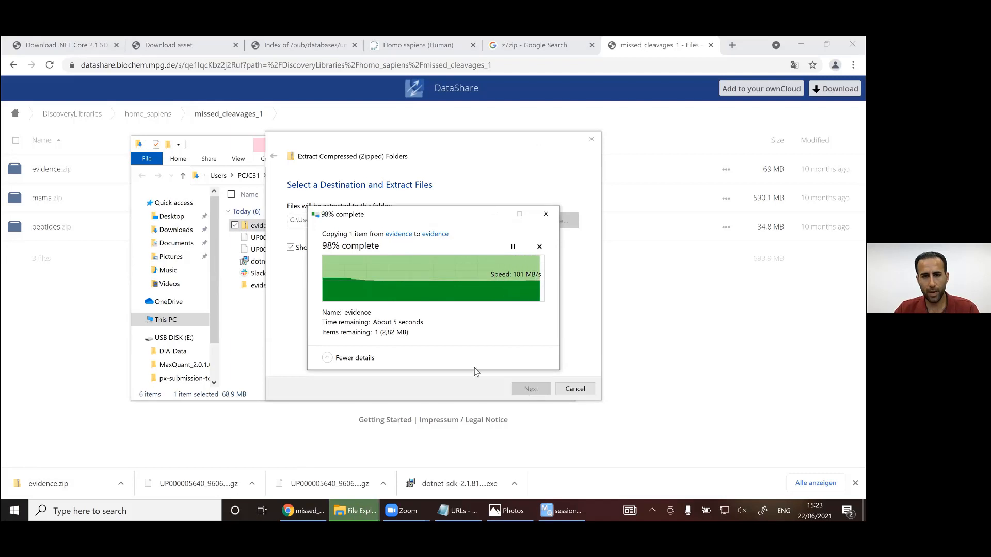
pyautogui.click(274, 228)
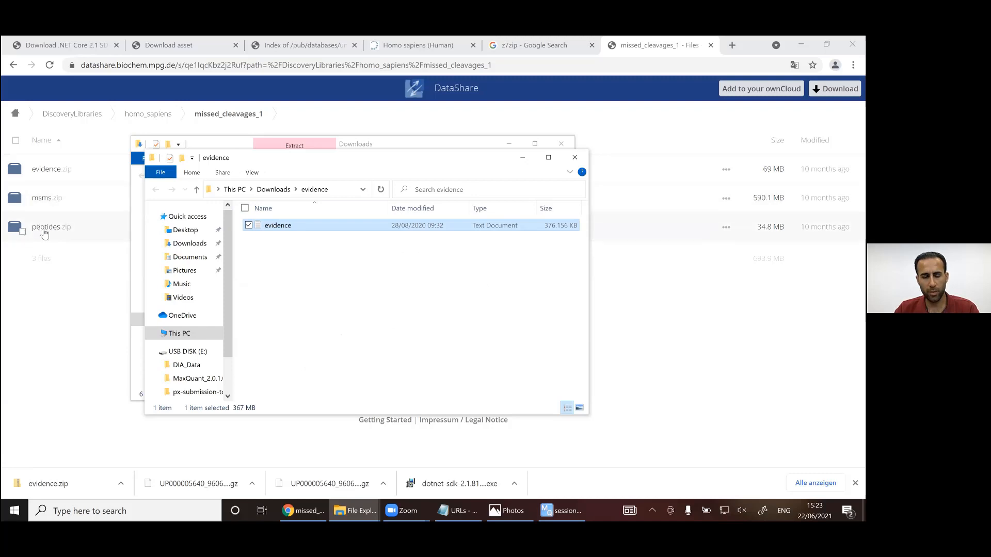
pyautogui.click(561, 512)
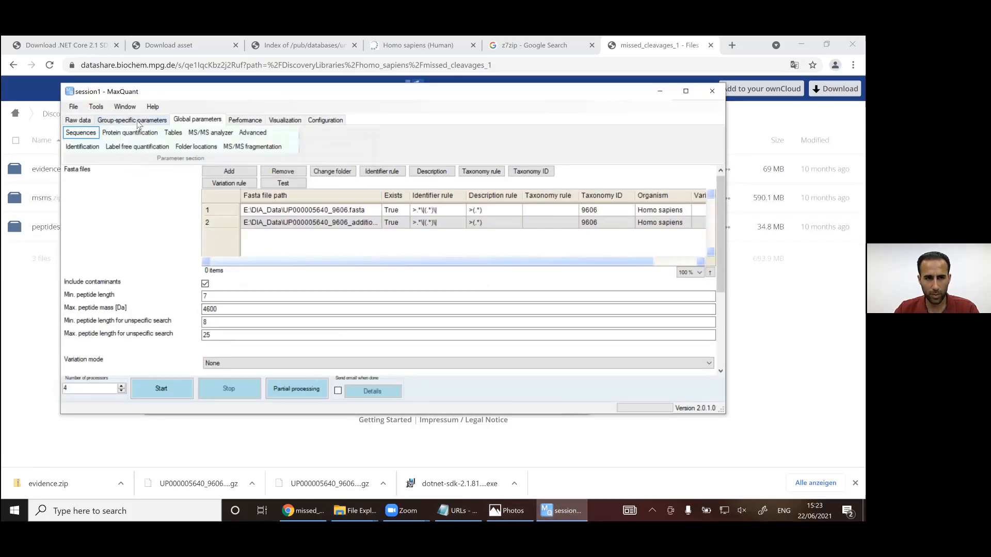
pyautogui.click(118, 119)
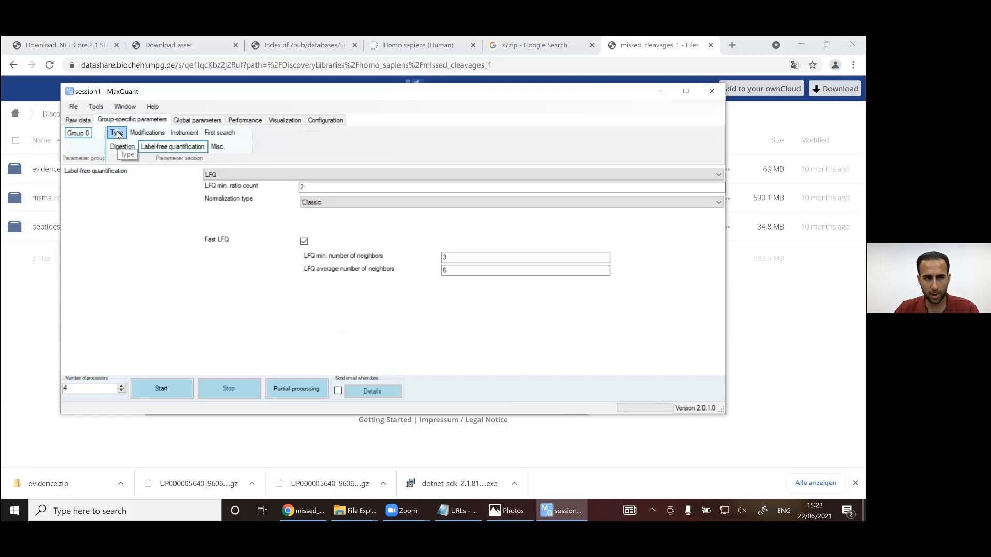
pyautogui.click(117, 135)
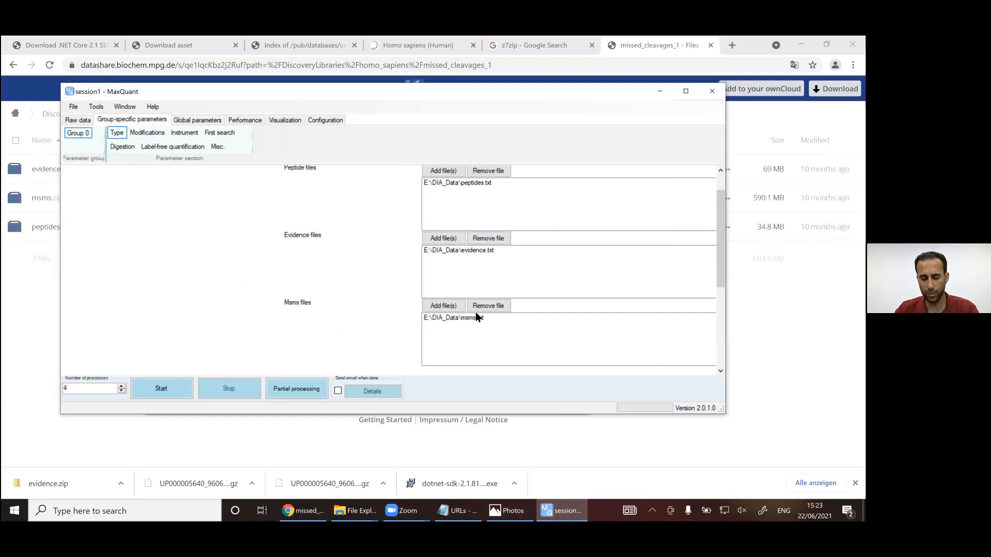
pyautogui.click(197, 121)
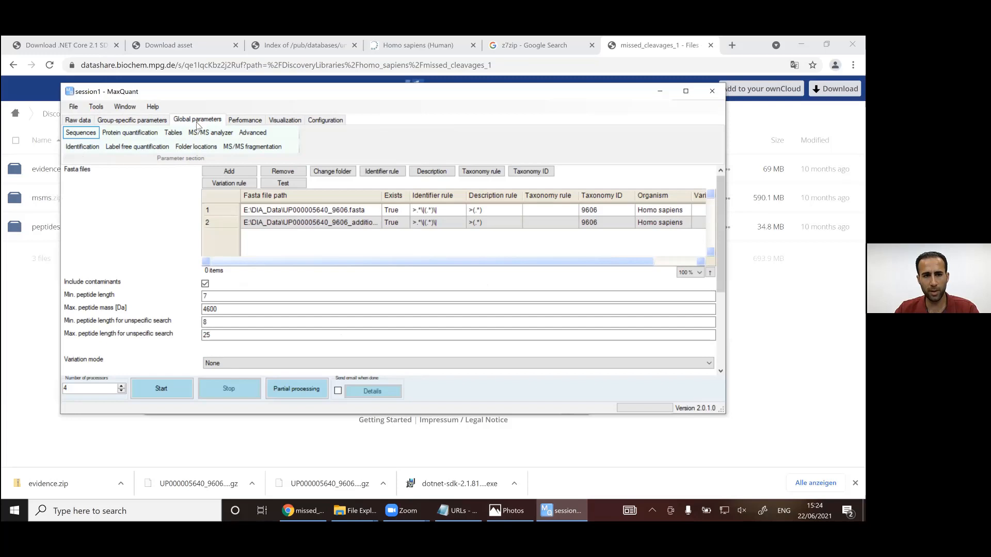
# Go back to the homo_sapiens folder listing, then switch to the MaxQuant session.
pyautogui.click(13, 65)
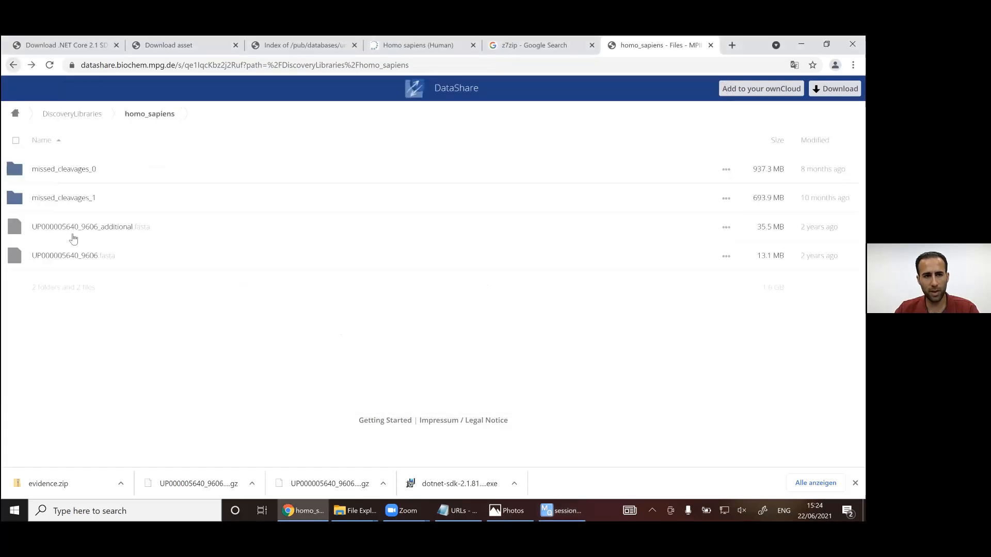
pyautogui.click(575, 510)
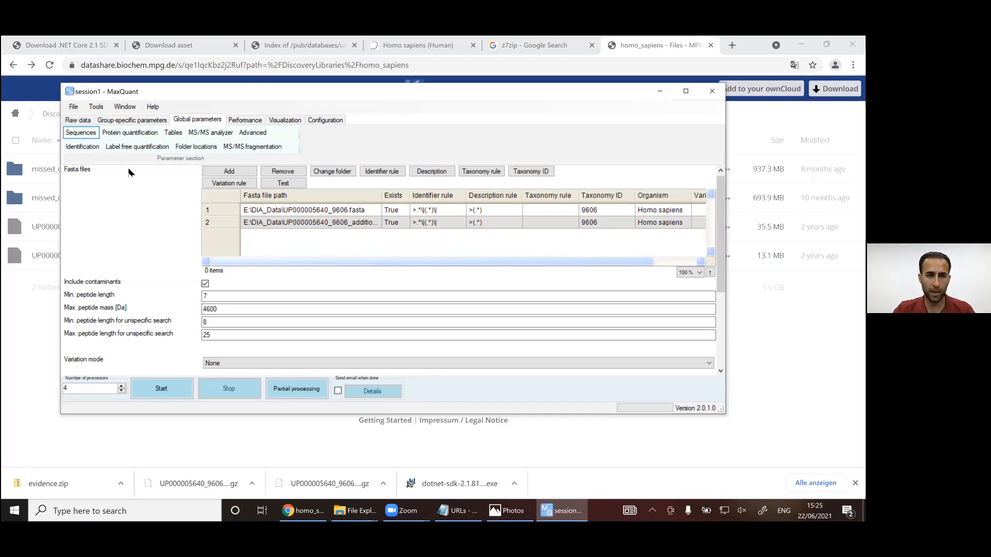
# Tick 'Write mzTab' under Global parameters > Tables.
pyautogui.click(174, 135)
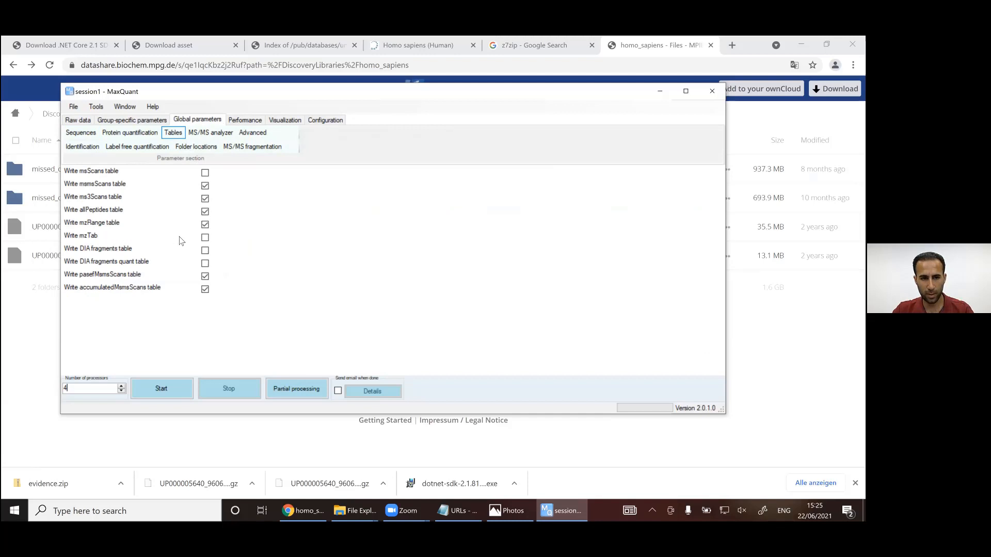
pyautogui.click(206, 238)
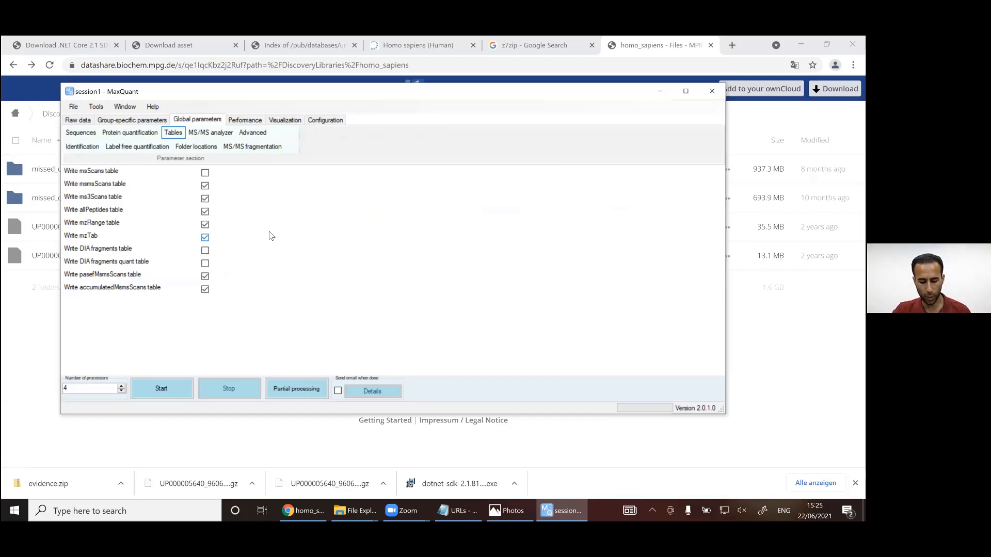
pyautogui.click(351, 511)
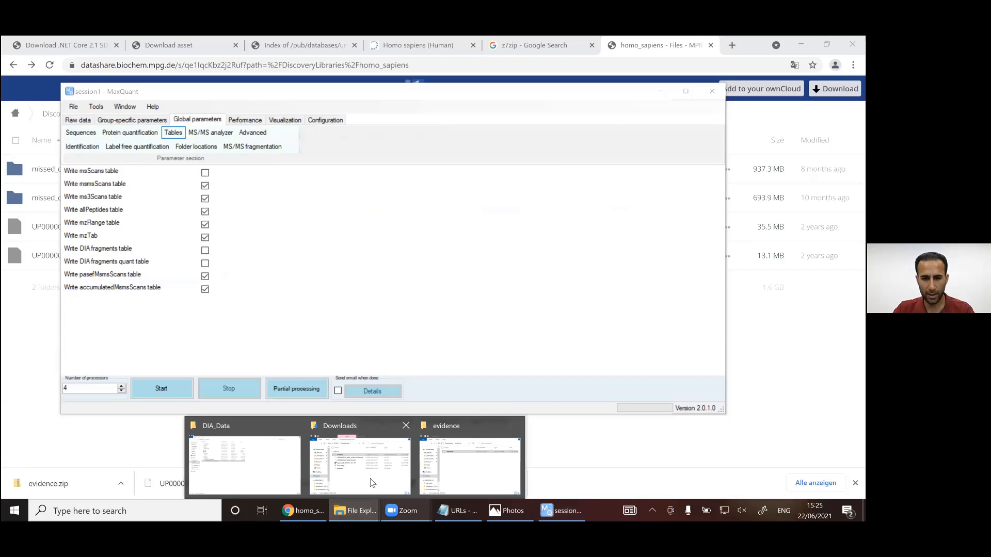
# Check the size of mzTab.mzTab in DIA_Data\combined\txt, then return to MaxQuant.
pyautogui.click(277, 424)
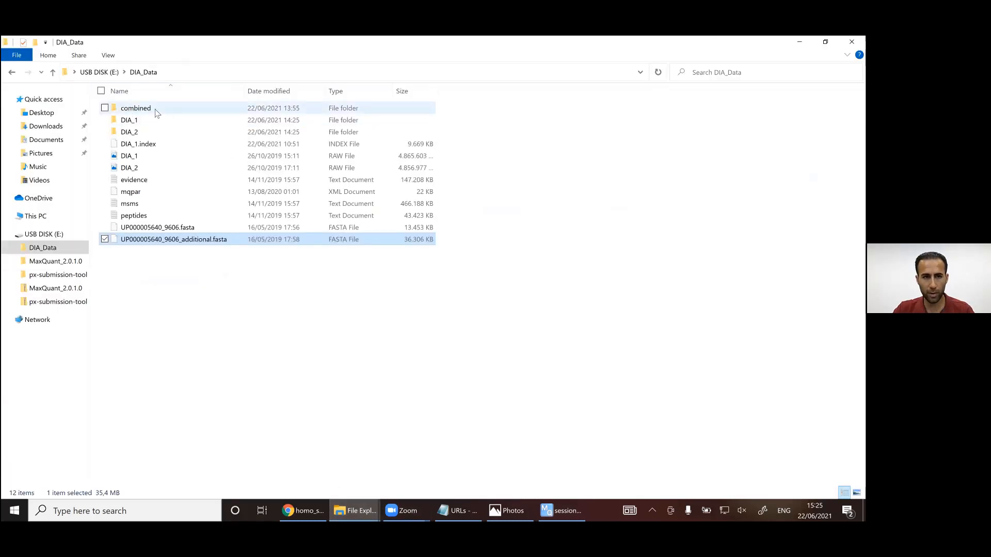
pyautogui.doubleClick(155, 110)
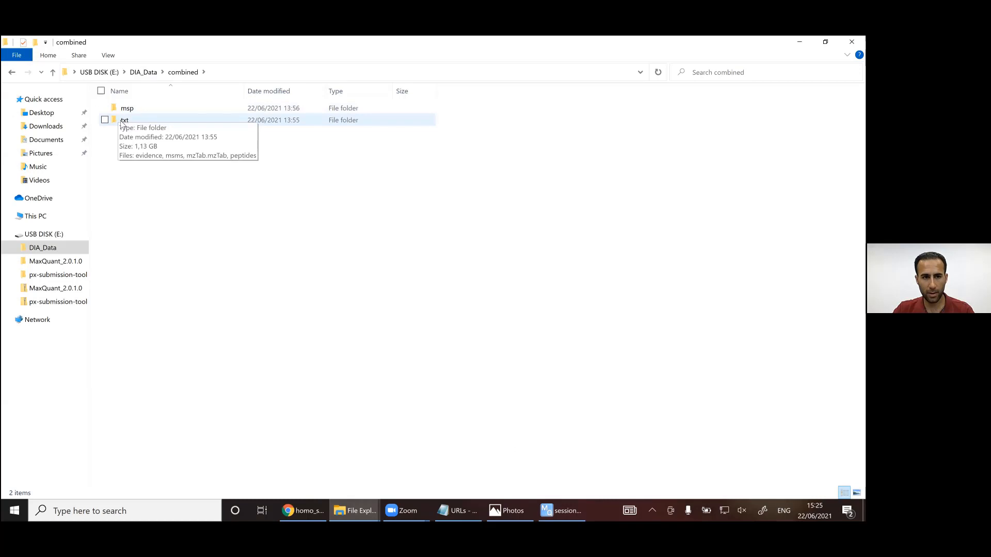
pyautogui.doubleClick(124, 124)
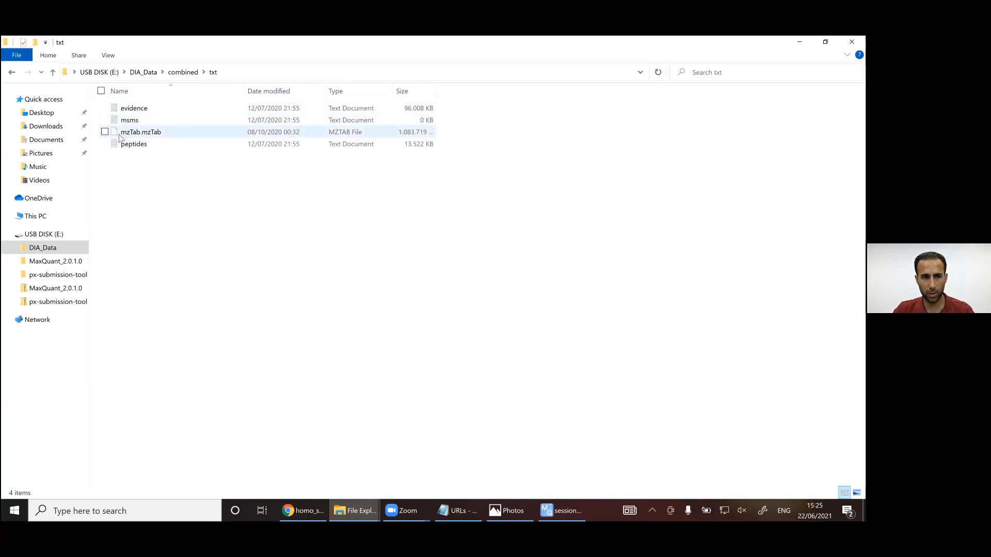
pyautogui.click(158, 136)
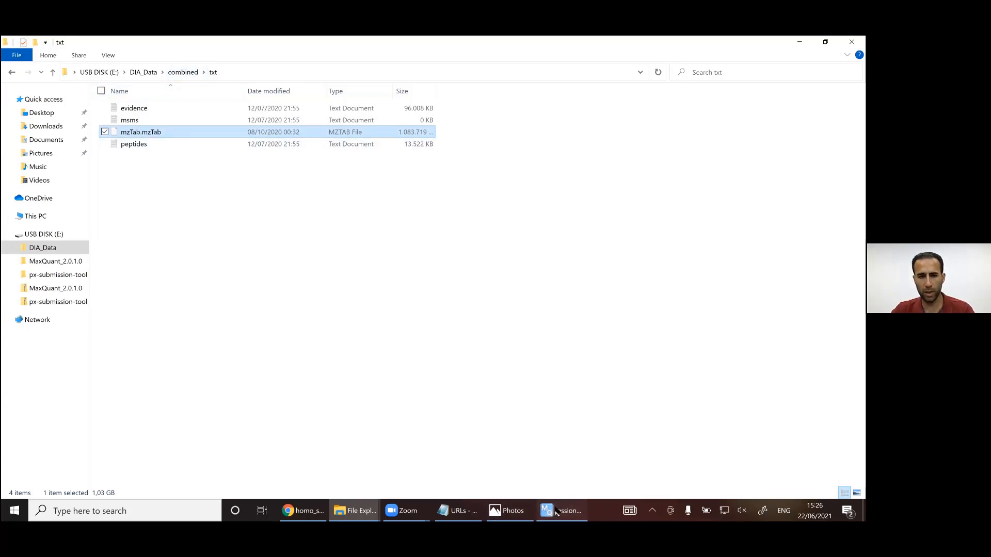
pyautogui.click(574, 511)
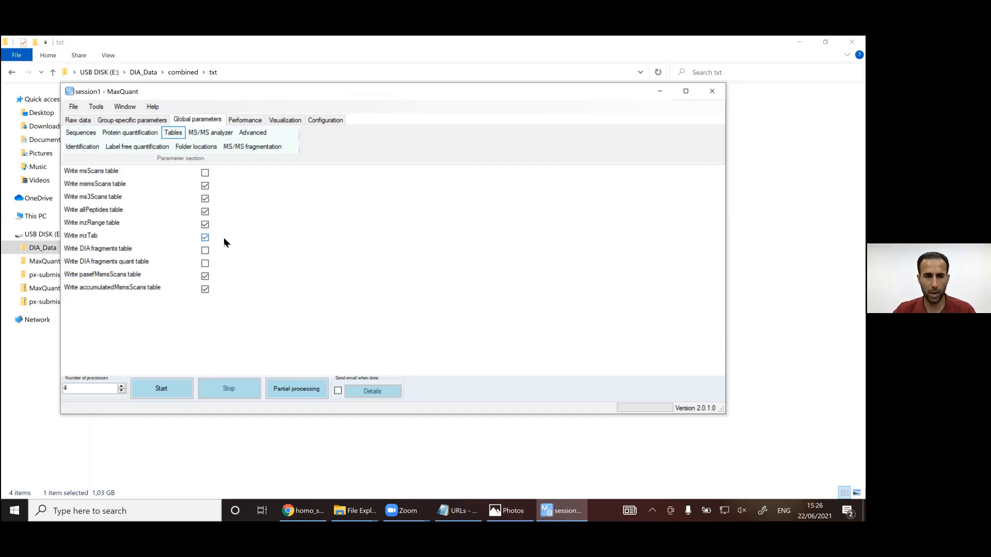
# Show the Raw data list, then exit MaxQuant, answering Yes to the exit prompt.
pyautogui.click(79, 122)
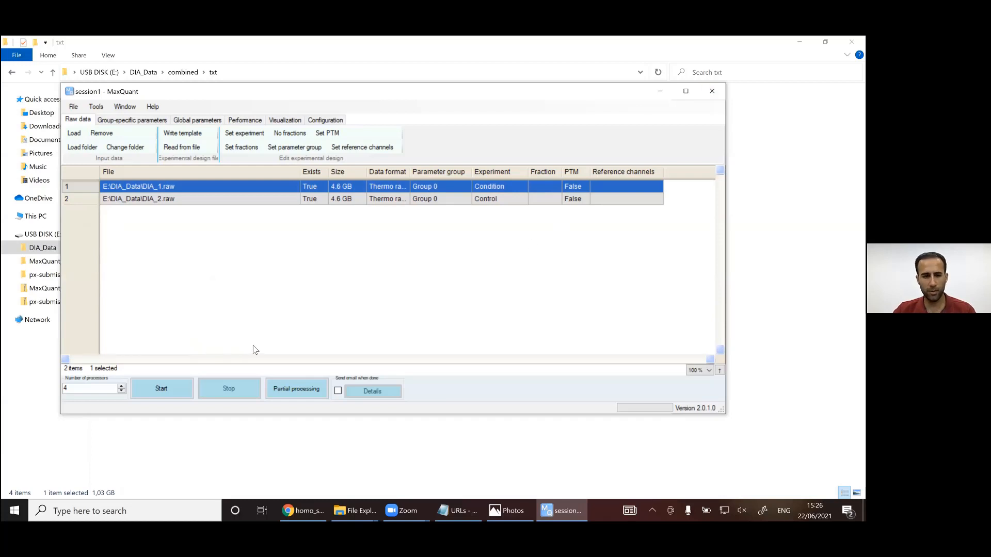
pyautogui.click(712, 91)
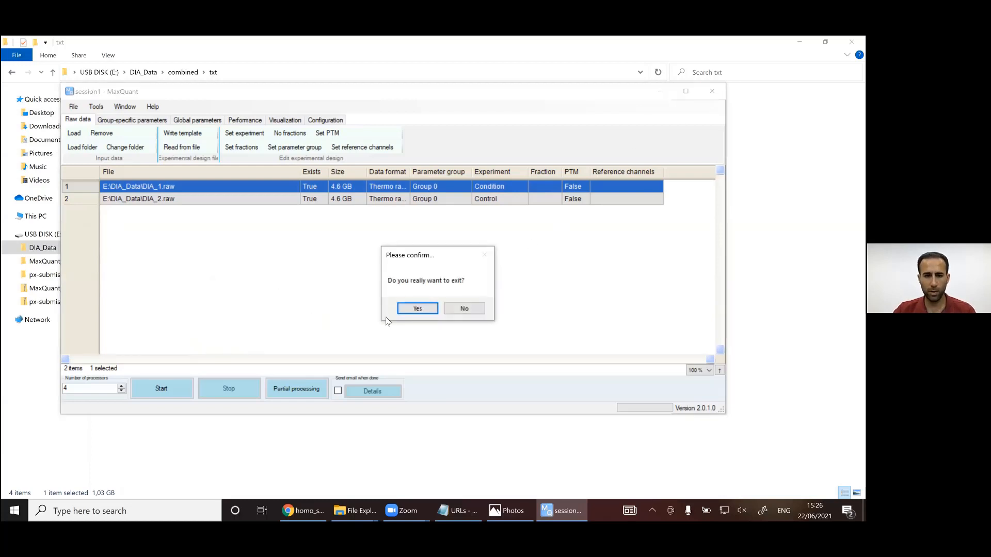
pyautogui.click(409, 308)
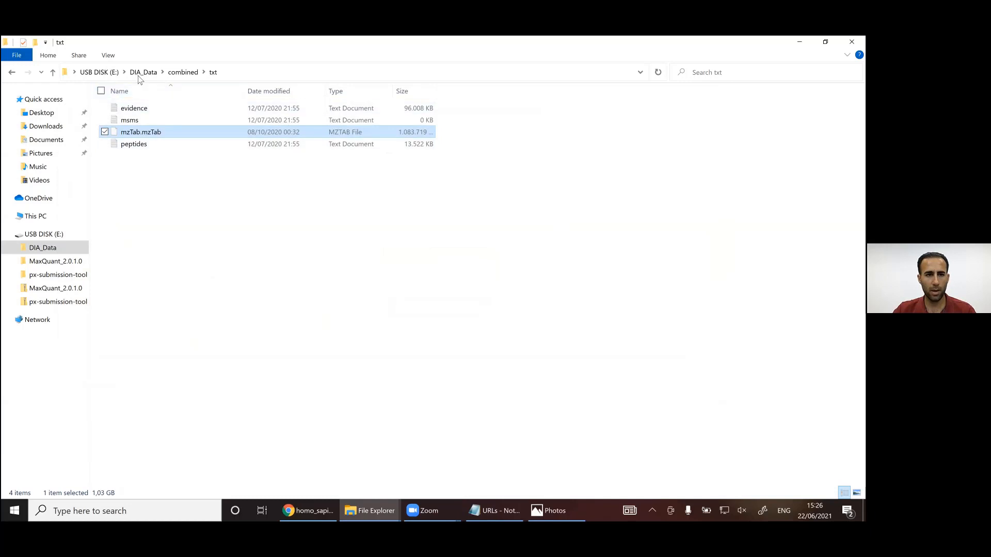
# Launch MaxQuant.exe from the MaxQuant_2.0.1.0 folder on the USB drive.
pyautogui.click(143, 73)
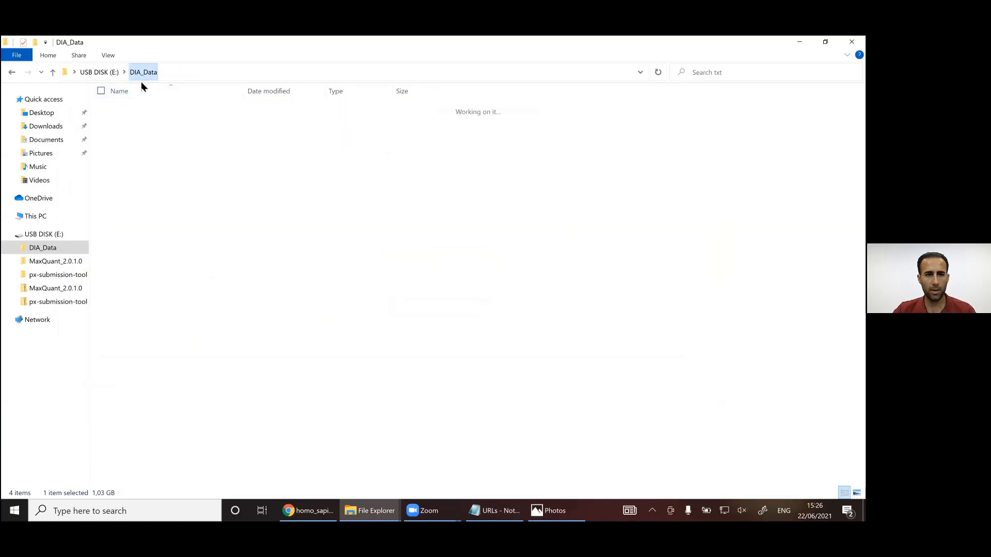
pyautogui.click(101, 72)
pyautogui.doubleClick(161, 122)
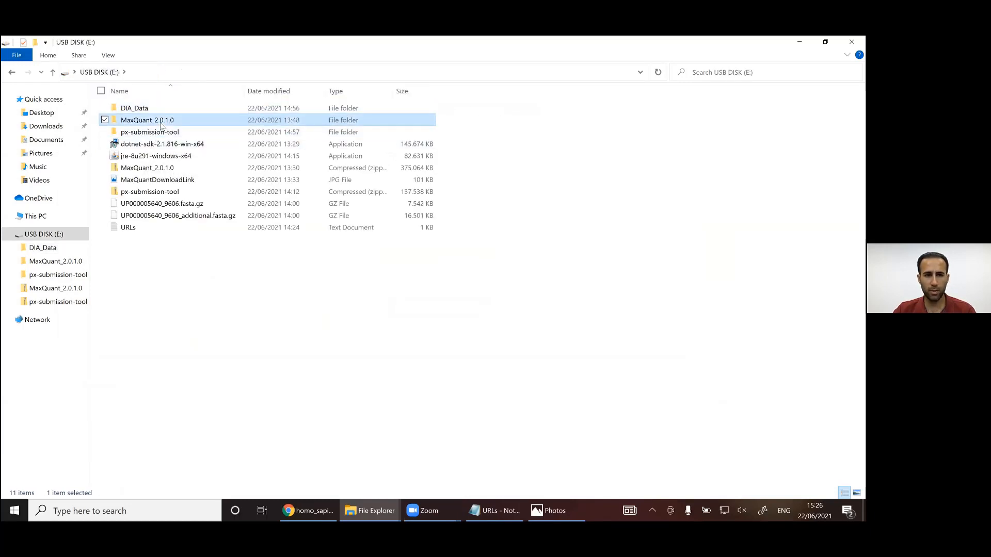
pyautogui.doubleClick(144, 116)
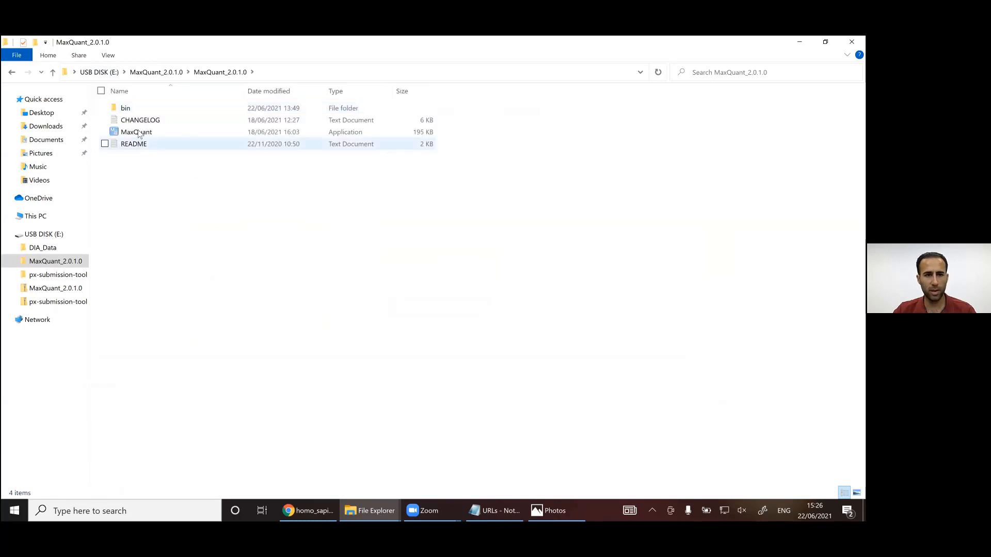
pyautogui.doubleClick(138, 133)
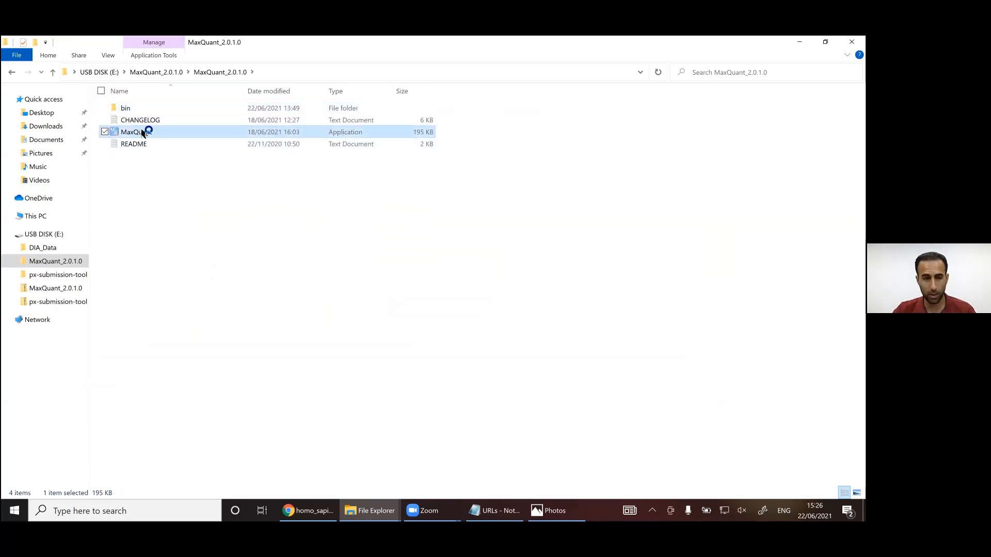
# Open the DIA_Data folder in File Explorer and bring the new MaxQuant session forward.
pyautogui.click(104, 72)
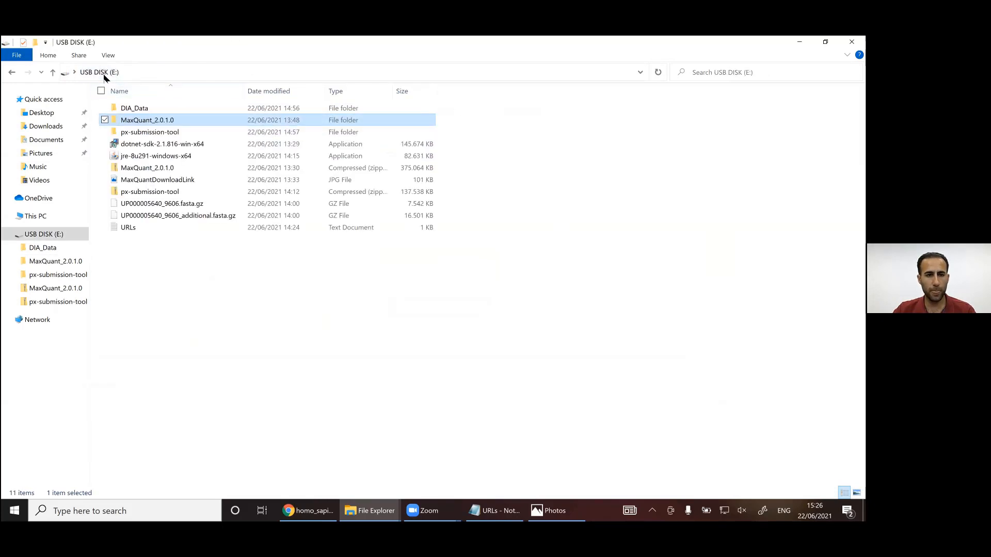
pyautogui.doubleClick(134, 110)
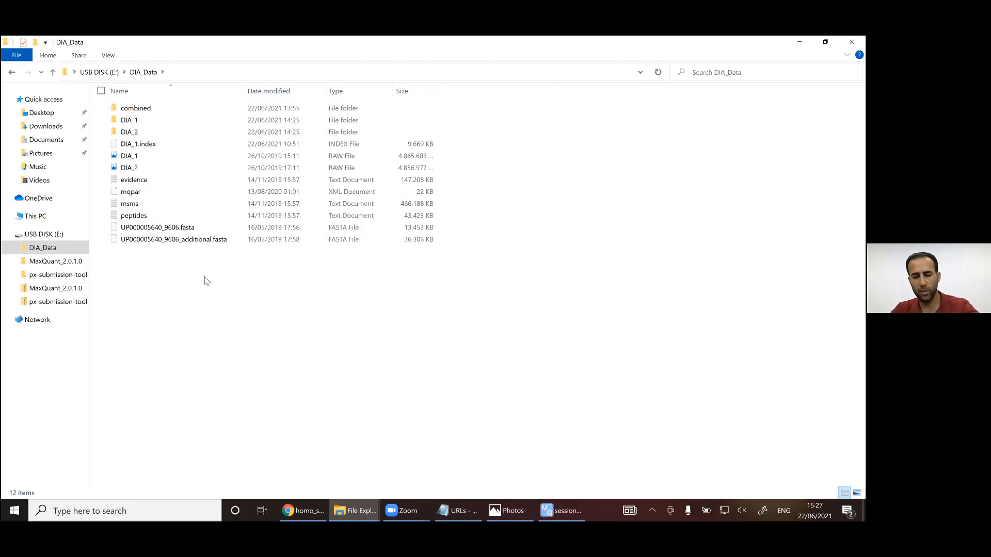
pyautogui.click(565, 511)
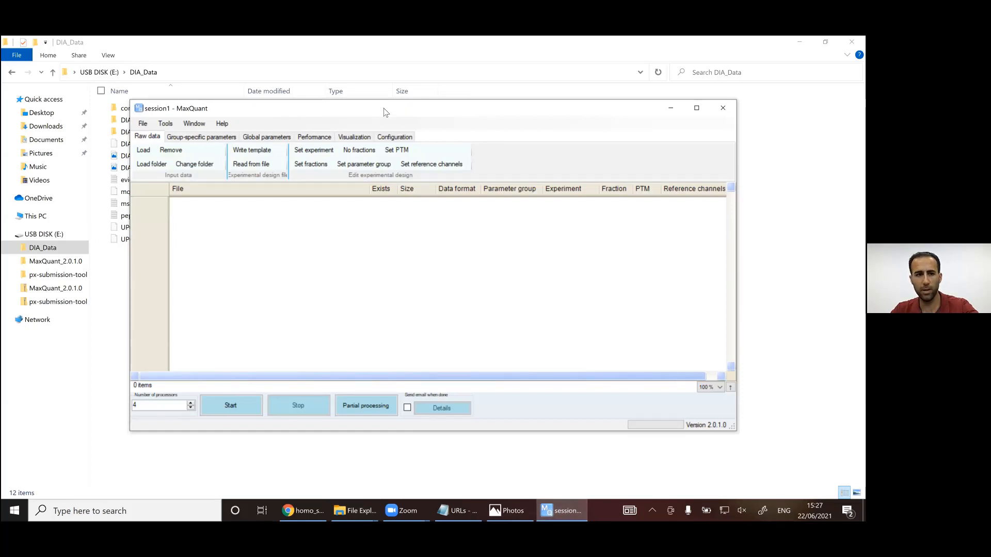
# Load the mqpar parameter file from DIA_Data and review the Group-specific parameters.
pyautogui.moveTo(384, 112); pyautogui.dragTo(408, 112)
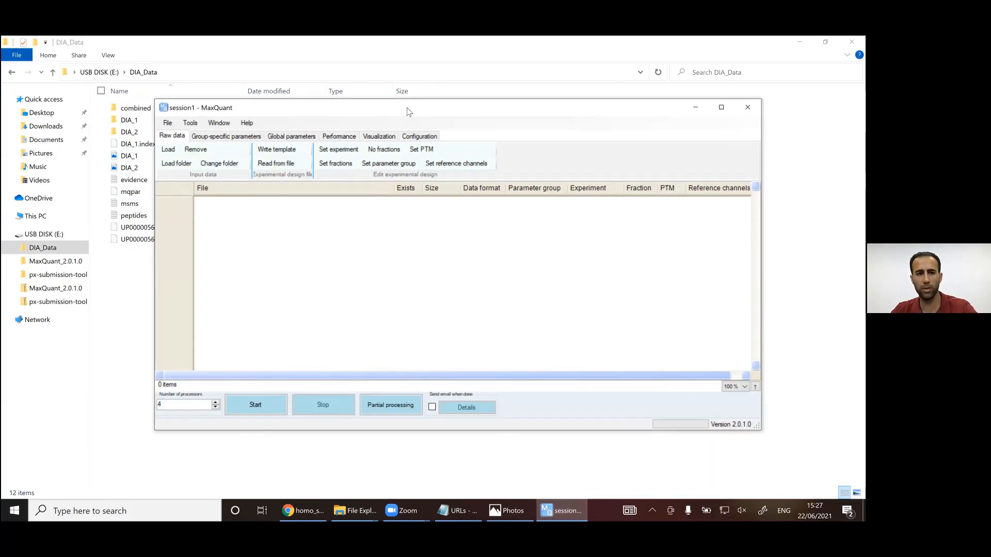
pyautogui.click(168, 125)
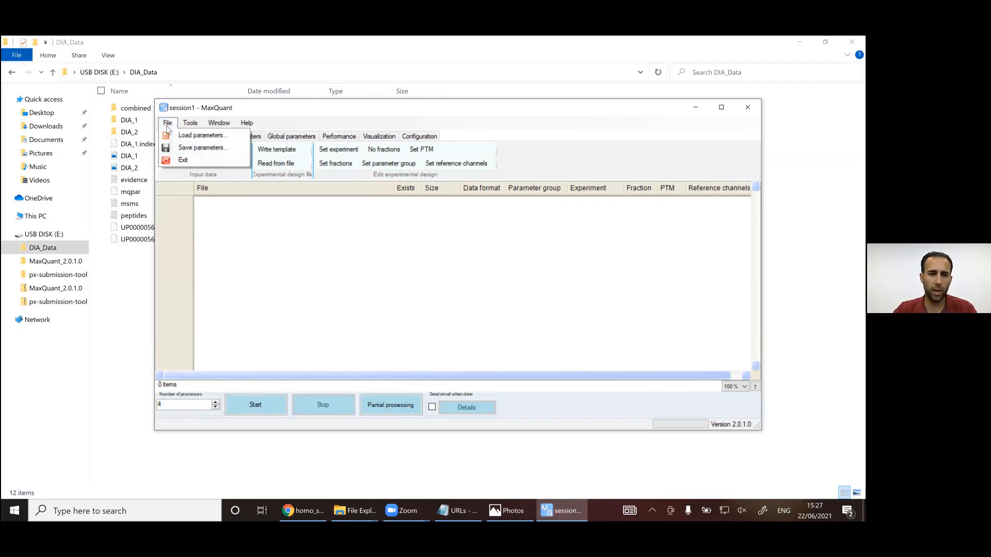
pyautogui.click(207, 138)
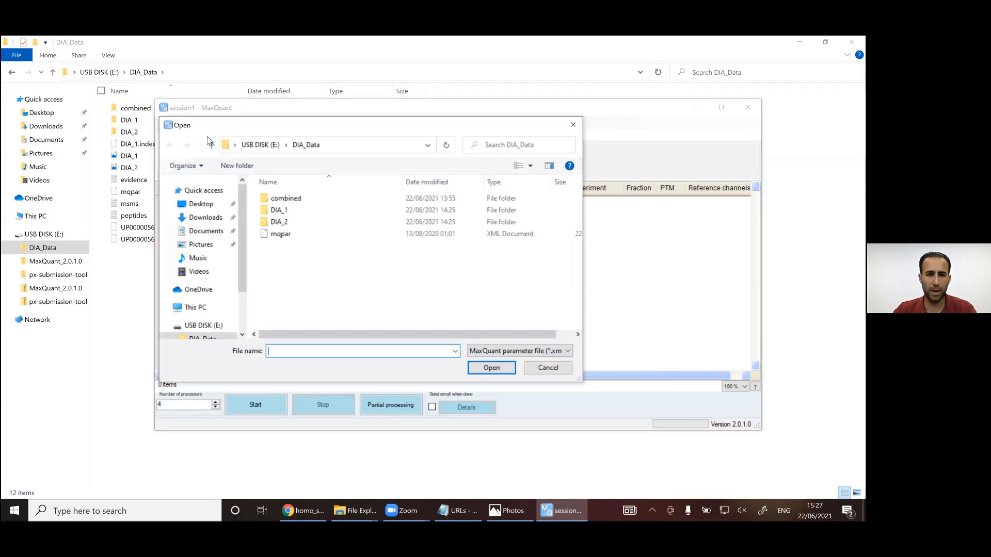
pyautogui.click(280, 234)
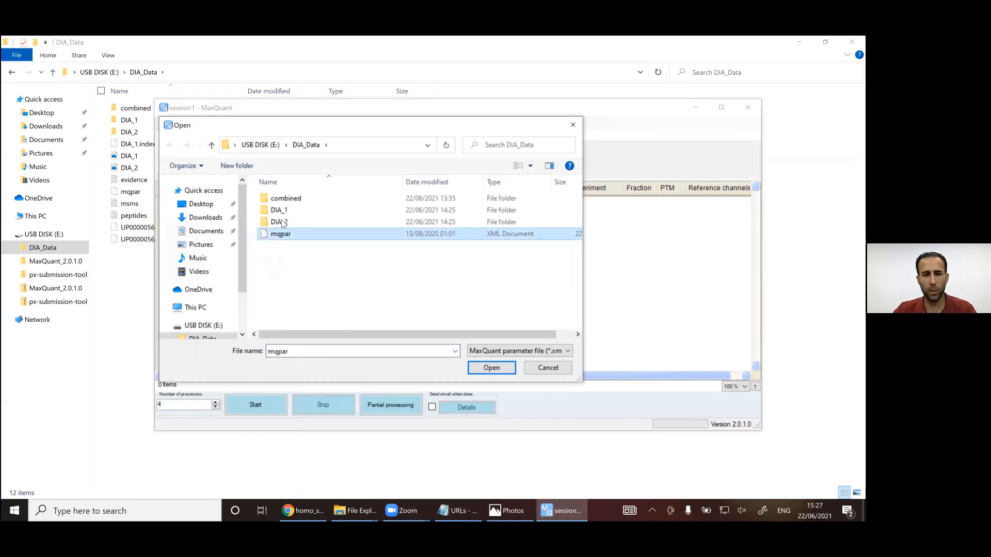
pyautogui.click(471, 369)
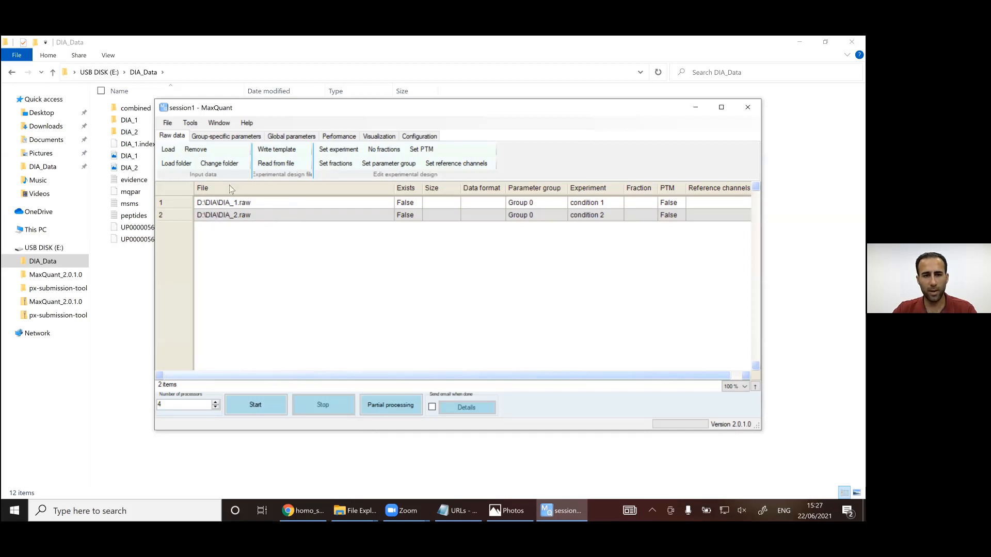
pyautogui.click(217, 137)
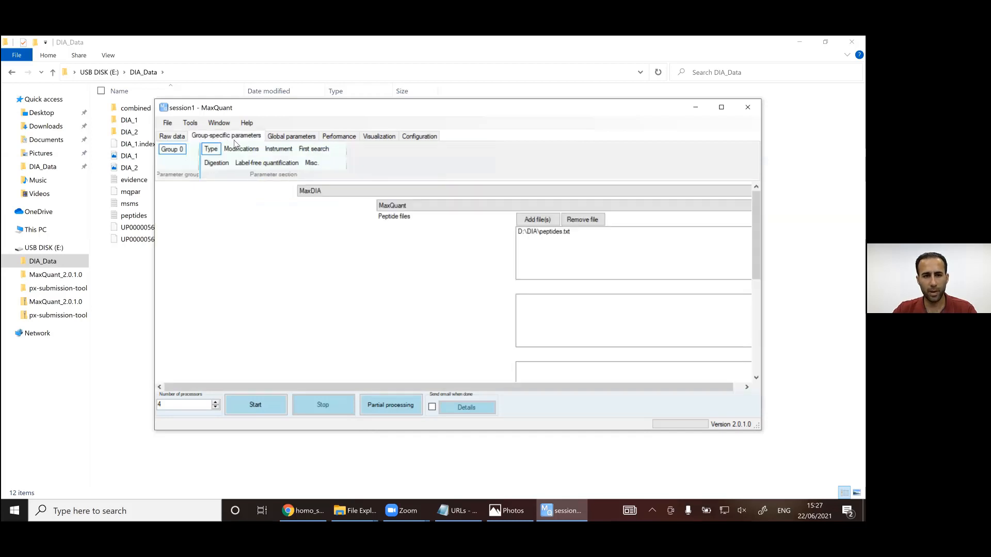
# Glance at Global parameters, then scroll through the 32 partial processing jobs and cancel unchanged.
pyautogui.click(291, 136)
pyautogui.click(172, 135)
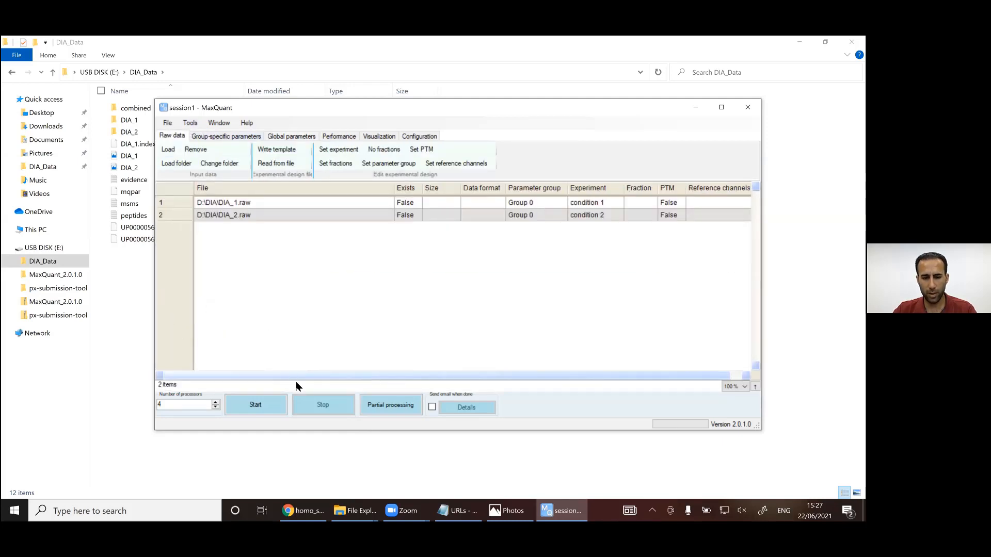
pyautogui.click(379, 409)
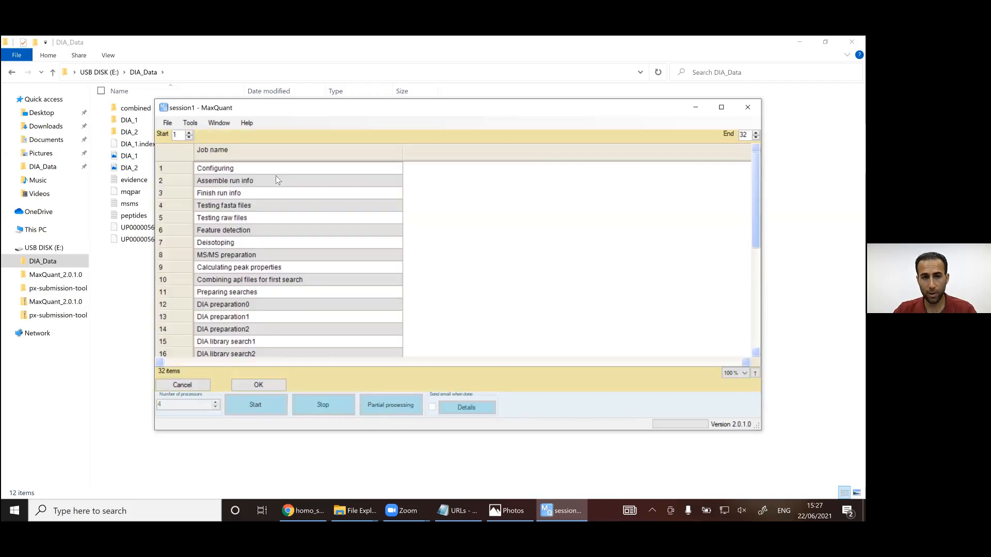
pyautogui.scroll(-4, 276, 176)
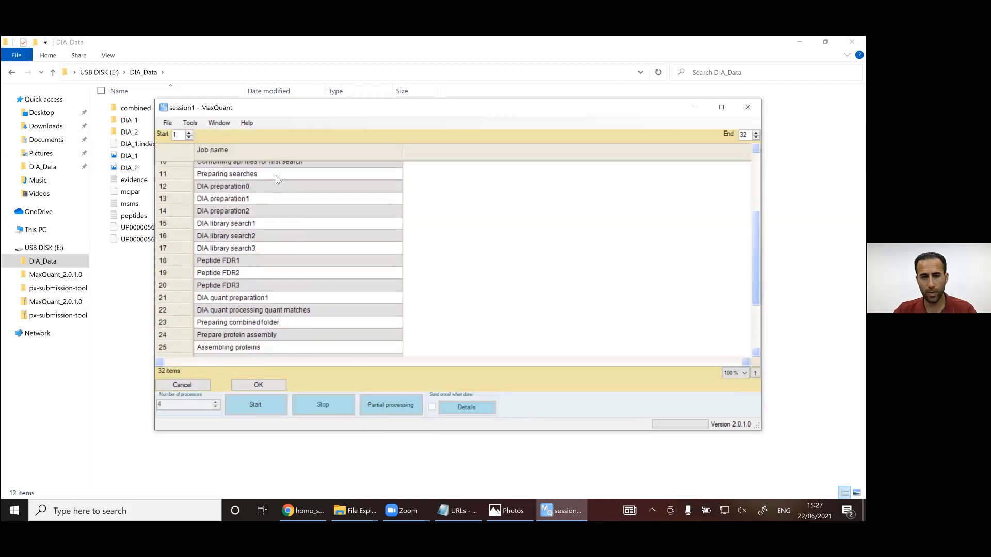
pyautogui.scroll(-2, 276, 180)
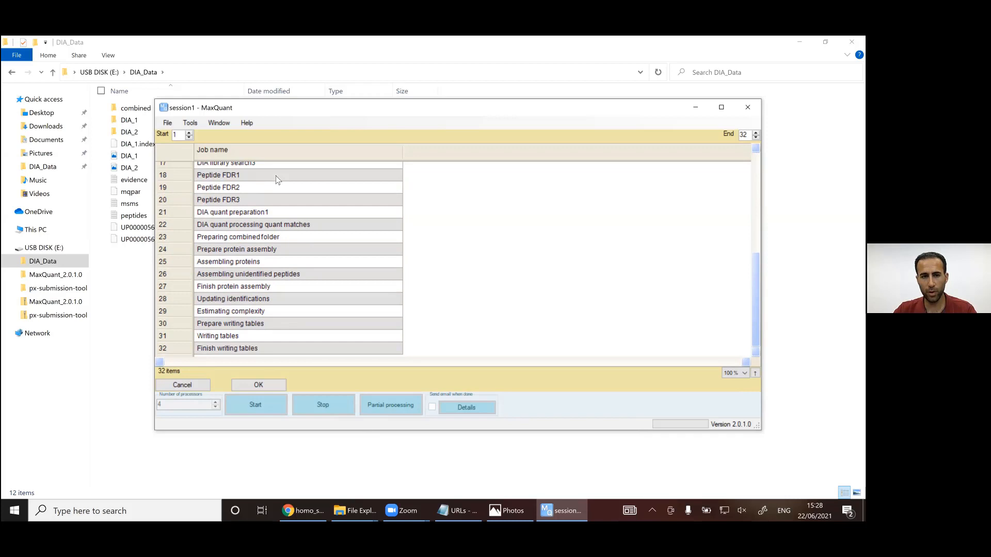
pyautogui.scroll(5, 277, 179)
pyautogui.scroll(-4, 276, 178)
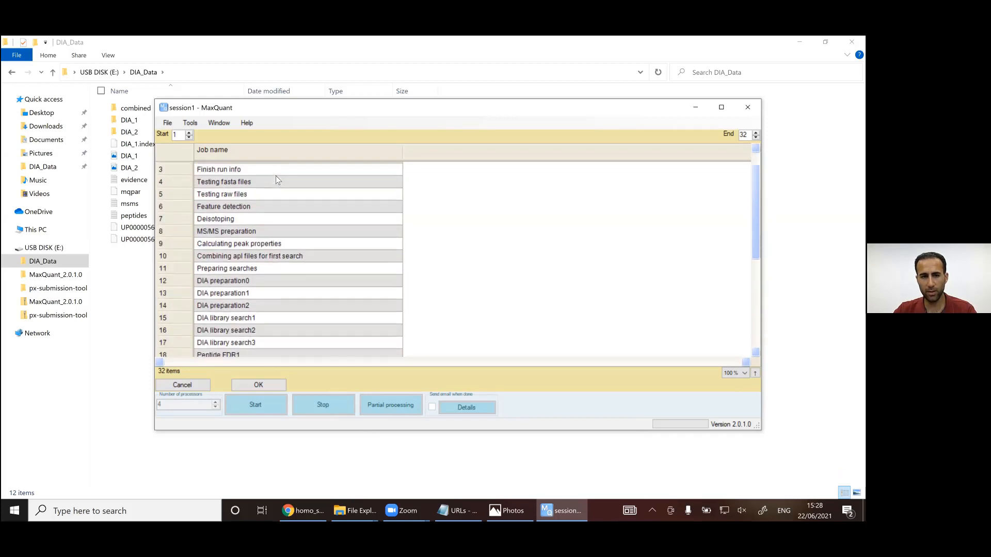
pyautogui.scroll(1, 276, 178)
pyautogui.scroll(4, 276, 177)
pyautogui.scroll(-1, 236, 201)
pyautogui.scroll(-1, 236, 202)
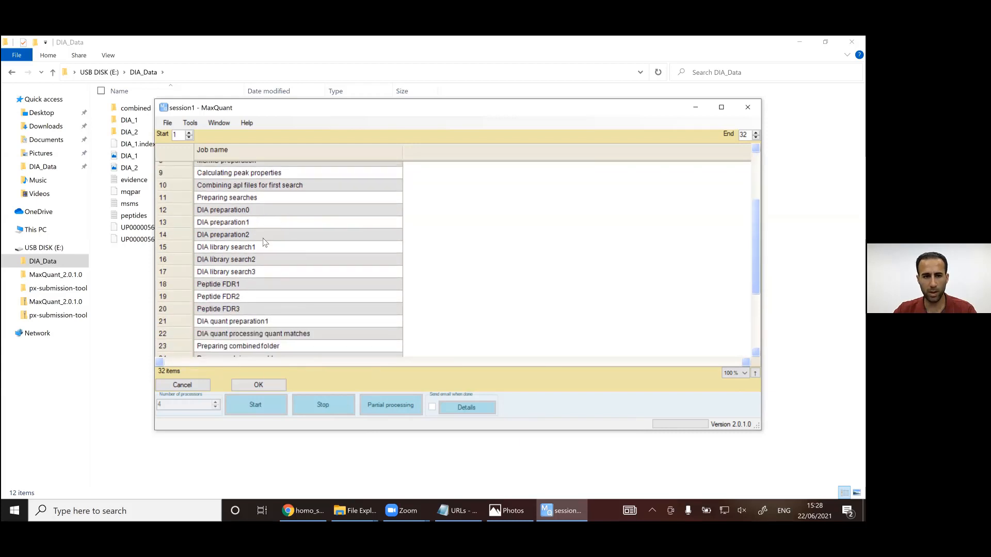
pyautogui.scroll(2, 265, 243)
pyautogui.scroll(-3, 264, 244)
pyautogui.scroll(-3, 264, 244)
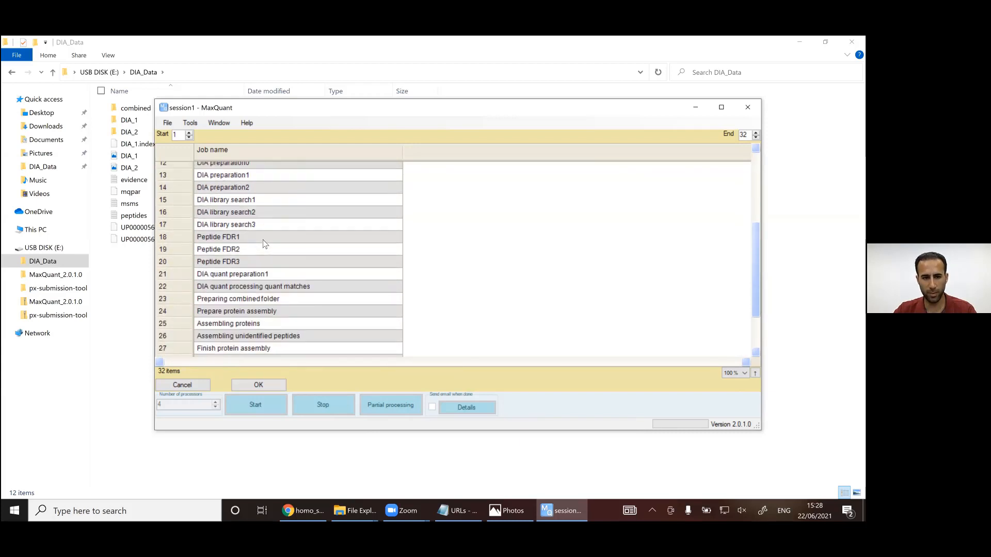
pyautogui.click(195, 385)
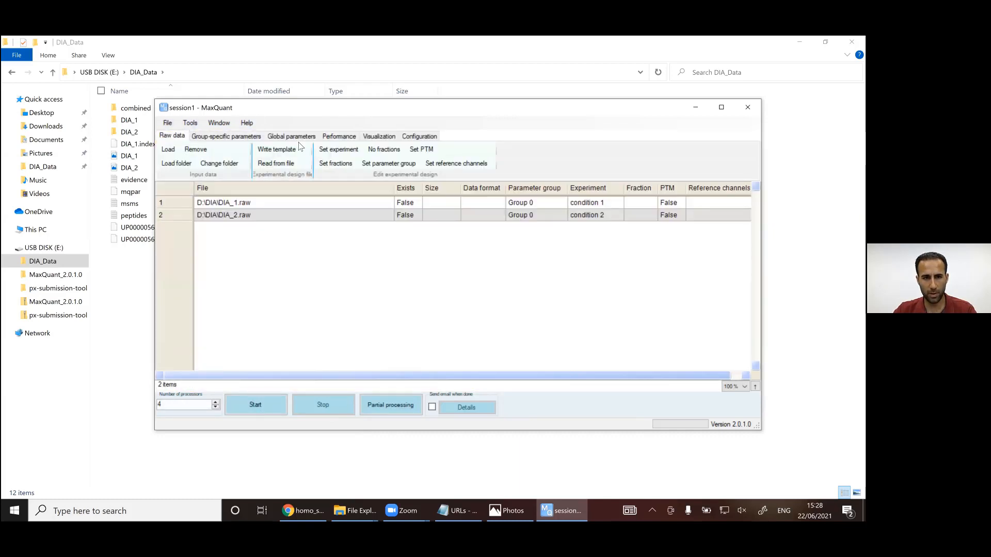
# Enable Write mzTab under Tables and start partial processing at job 30, Prepare writing tables.
pyautogui.click(300, 138)
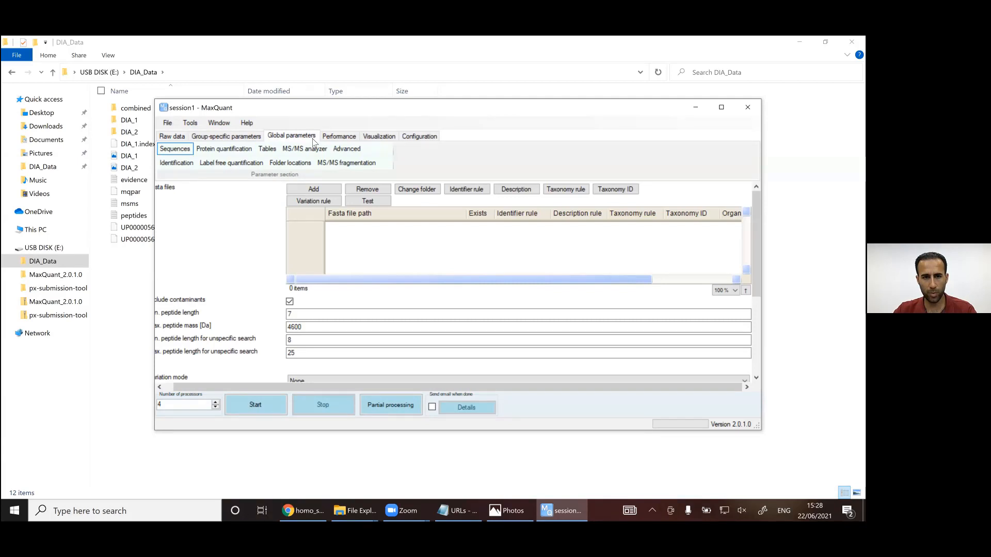
pyautogui.click(267, 150)
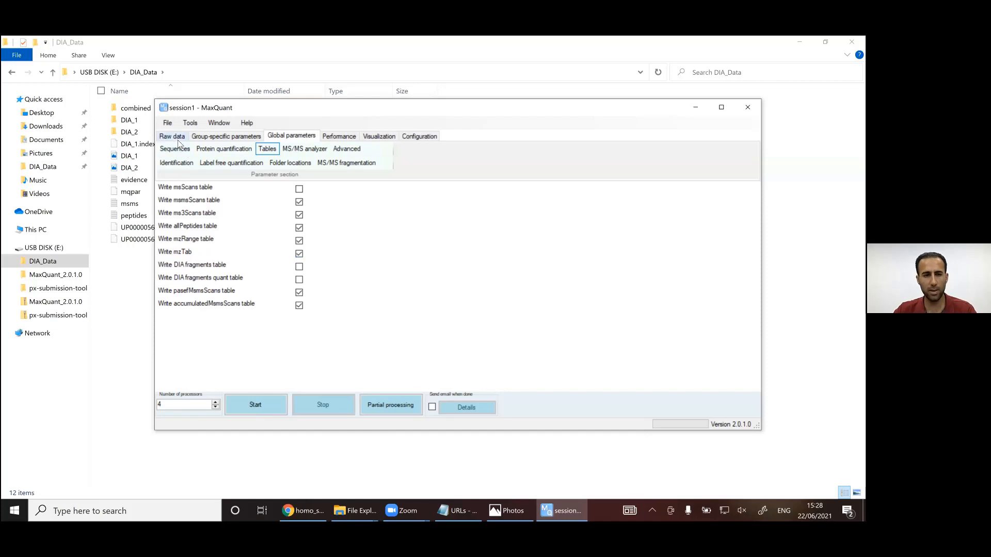
pyautogui.click(391, 404)
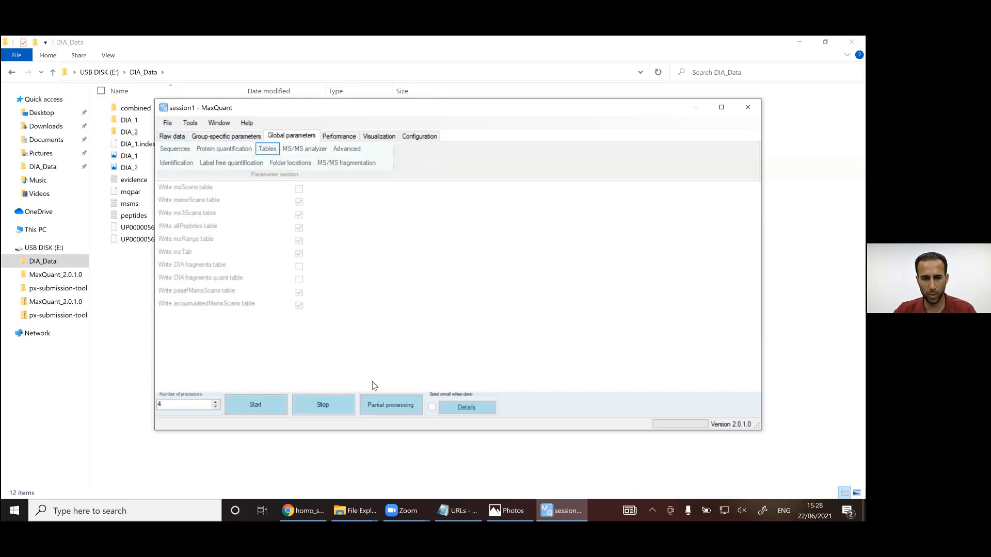
pyautogui.scroll(-5, 250, 318)
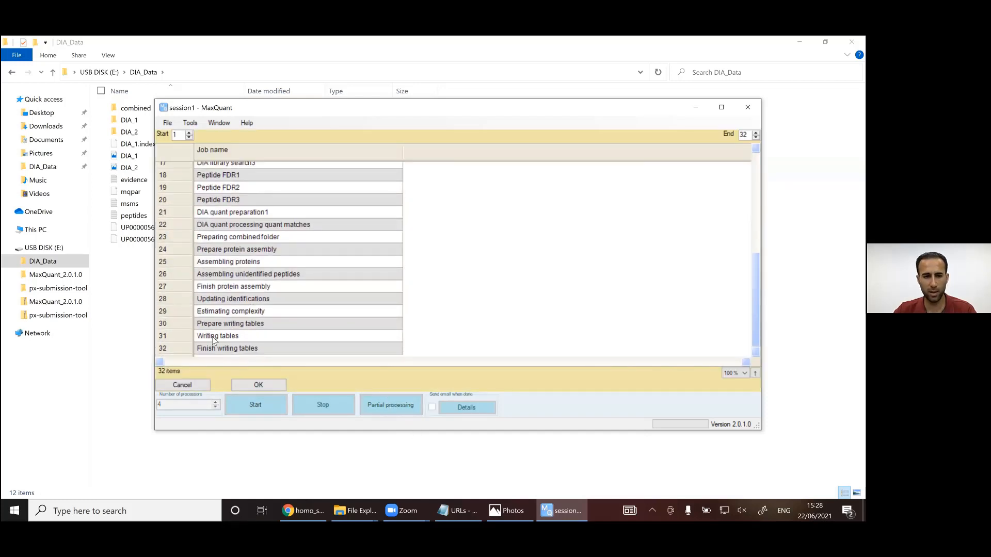
pyautogui.click(255, 348)
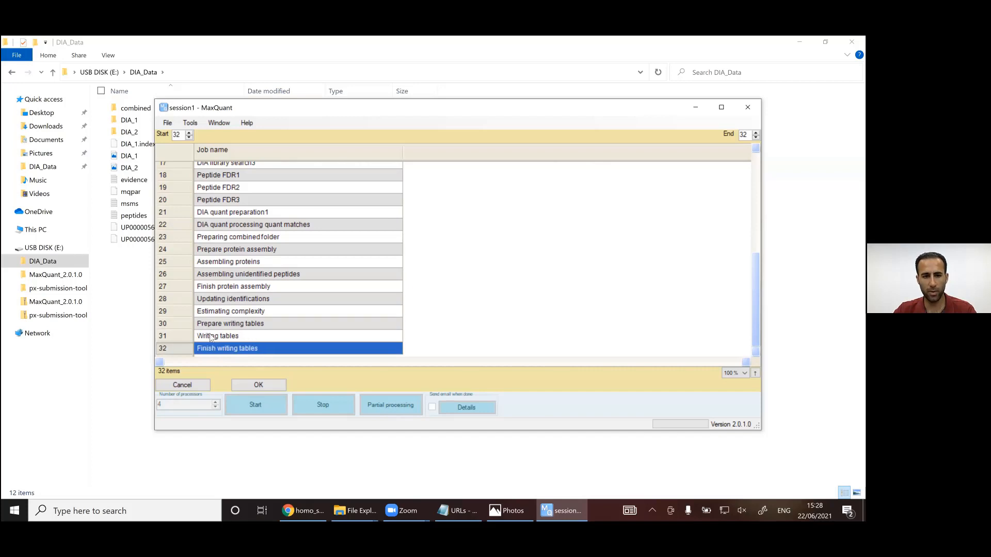
pyautogui.press('Up')
pyautogui.press('Up')
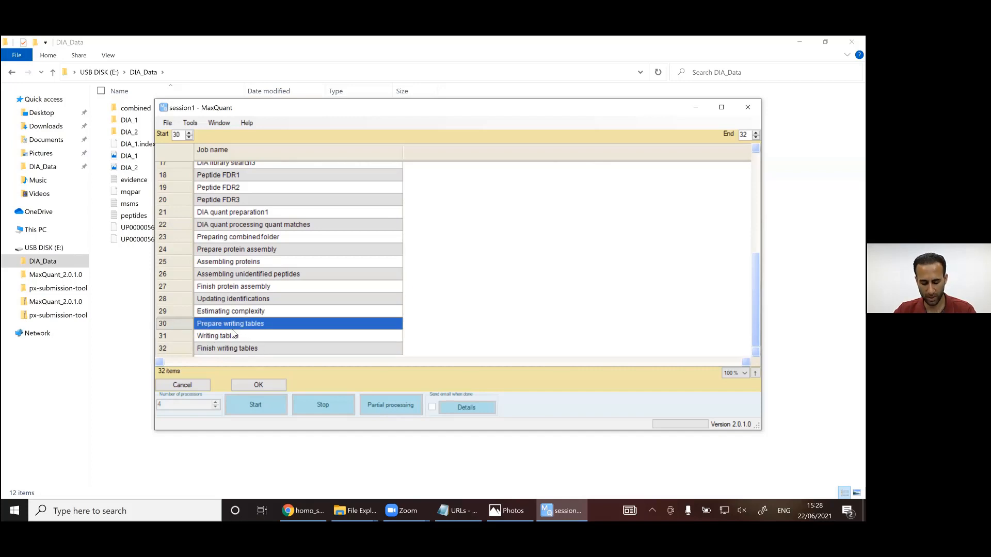
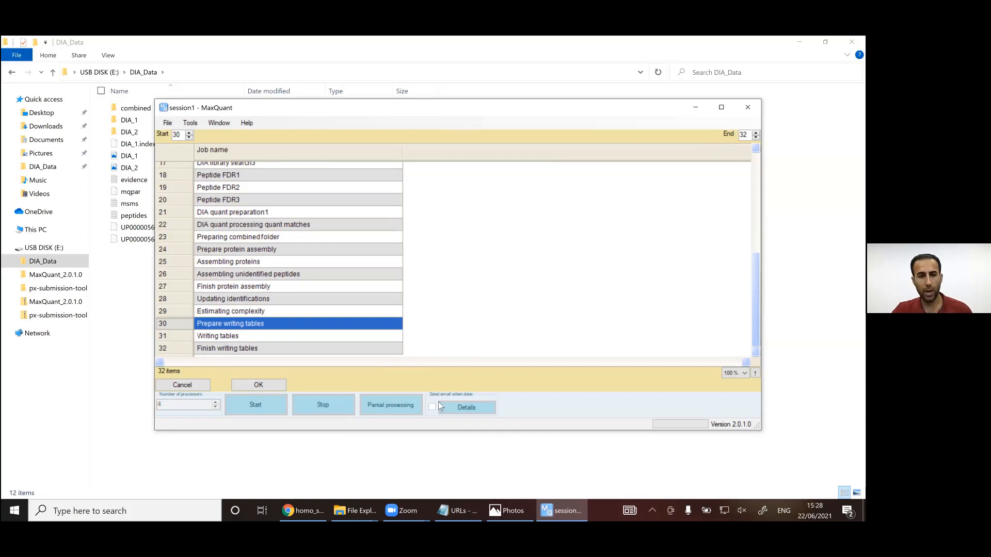
# Minimize MaxQuant so the DIA_Data folder with combined, DIA_1 and DIA_2 shows.
pyautogui.click(696, 107)
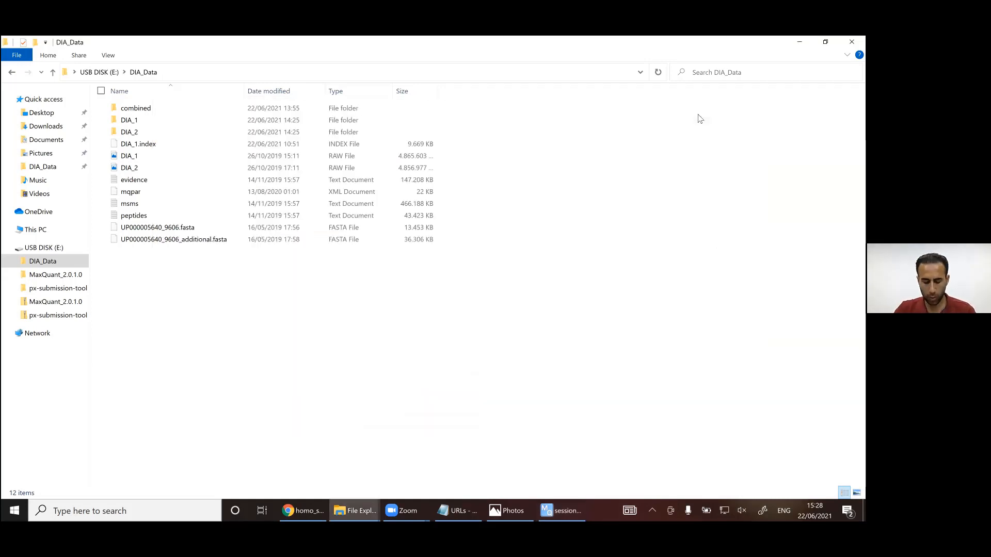
# Copy the ProteomeXchange submission URL from Notepad and open it in a new Chrome tab.
pyautogui.click(457, 511)
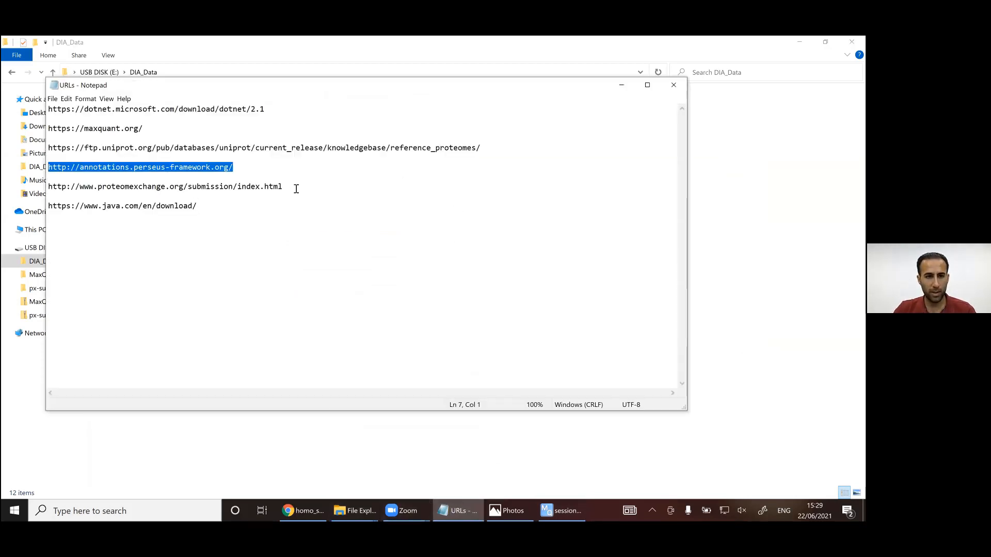
pyautogui.moveTo(282, 186); pyautogui.dragTo(36, 186)
pyautogui.rightClick(32, 185)
pyautogui.click(29, 211)
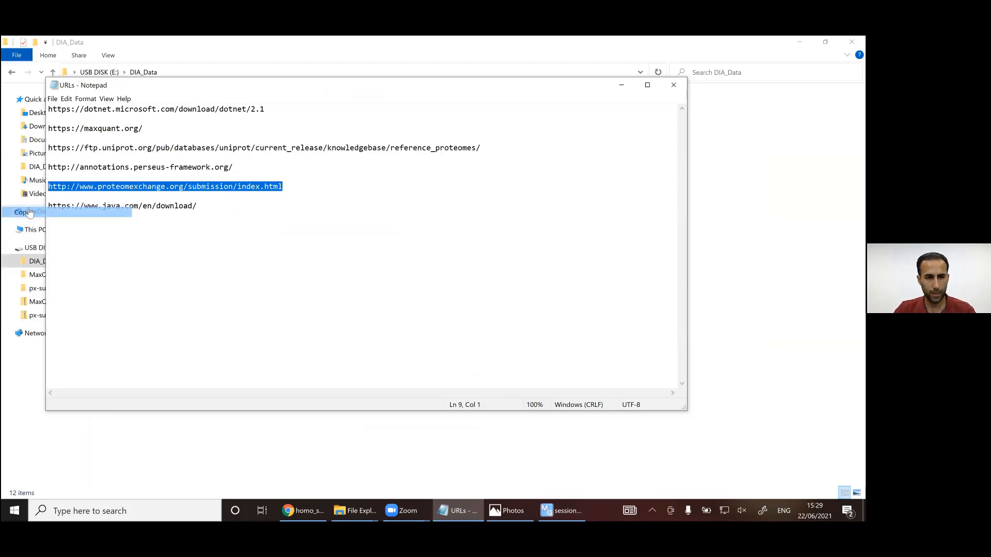
pyautogui.click(309, 510)
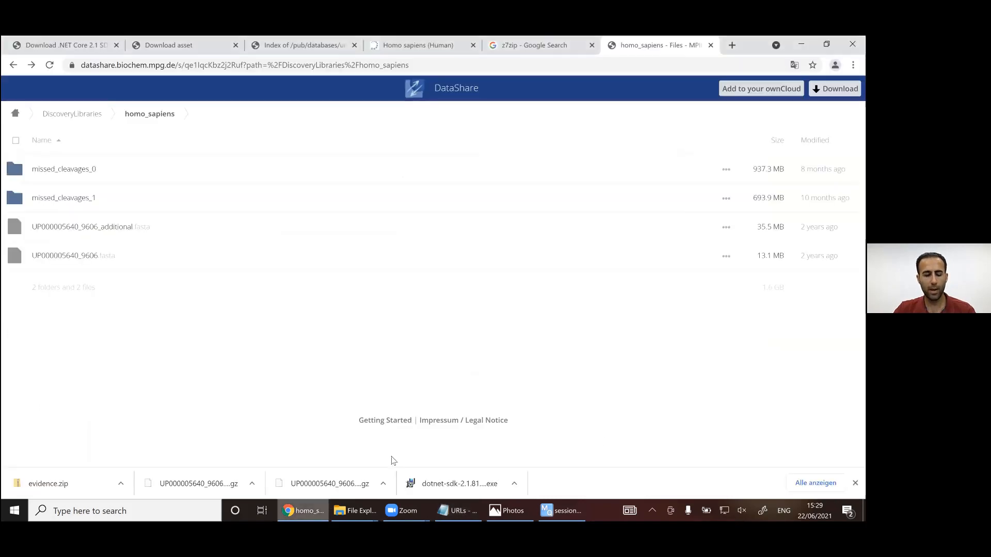
pyautogui.hotkey('ctrl', 't')
pyautogui.hotkey('ctrl', 'v')
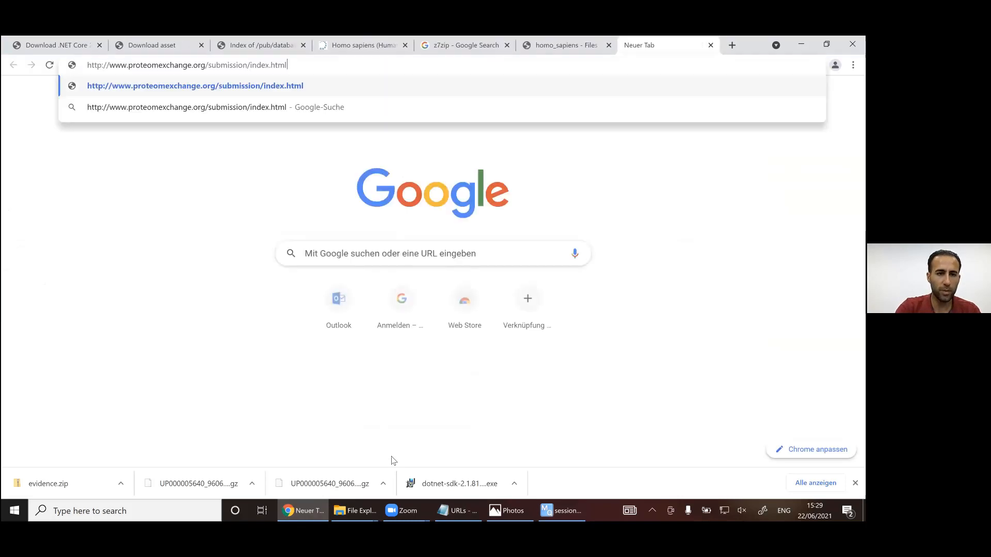
pyautogui.press('Return')
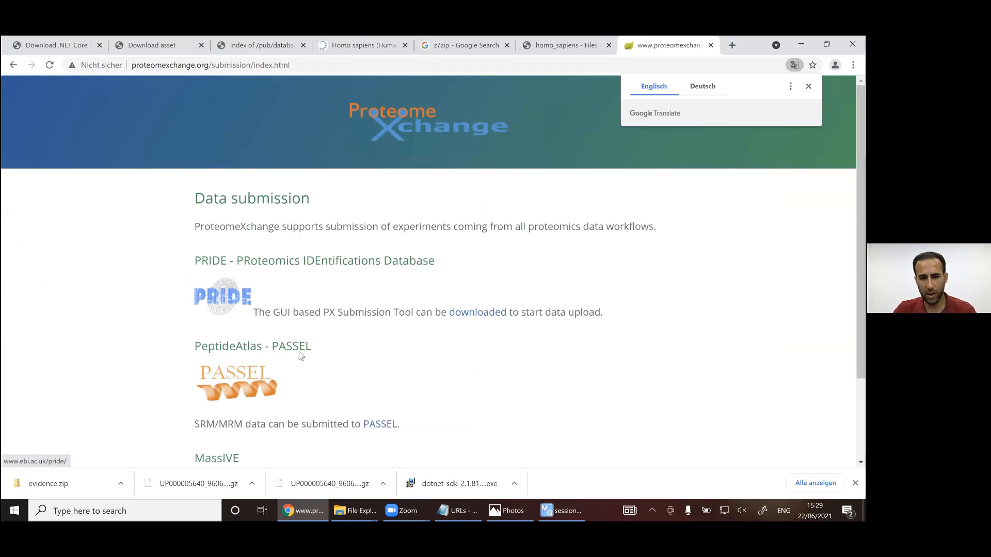
# Start downloading px-submission-tool.zip from the ProteomeXchange data submission page.
pyautogui.moveTo(256, 316); pyautogui.dragTo(438, 313)
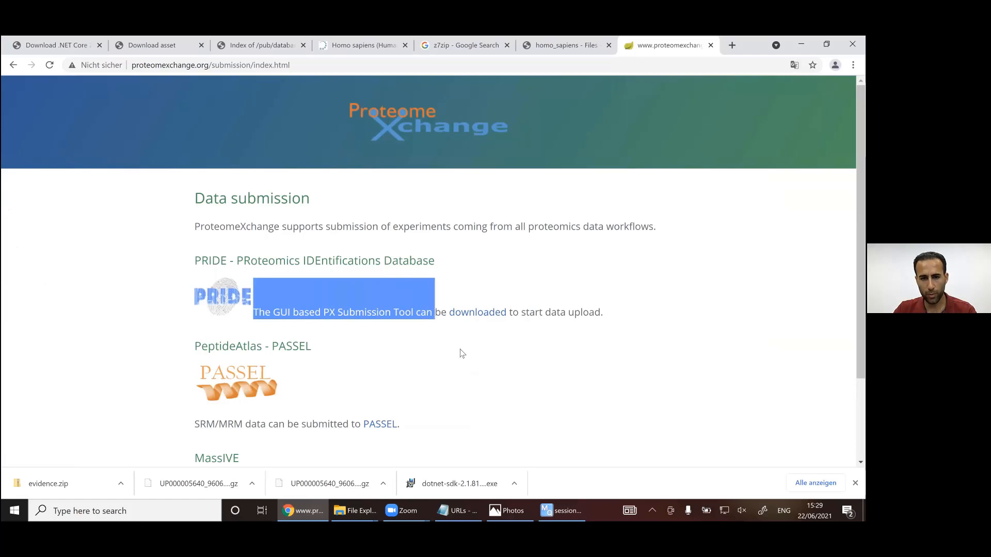
pyautogui.click(460, 352)
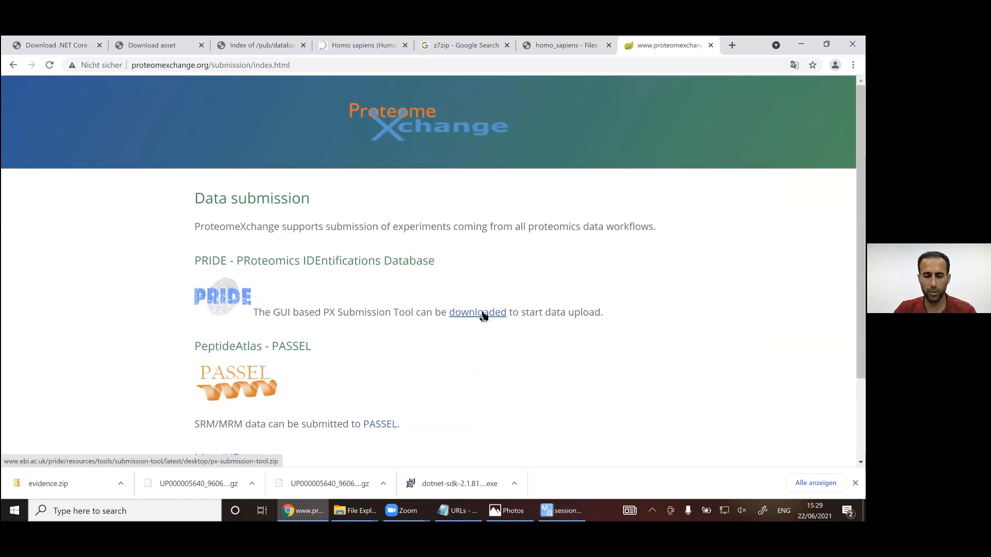
pyautogui.click(483, 315)
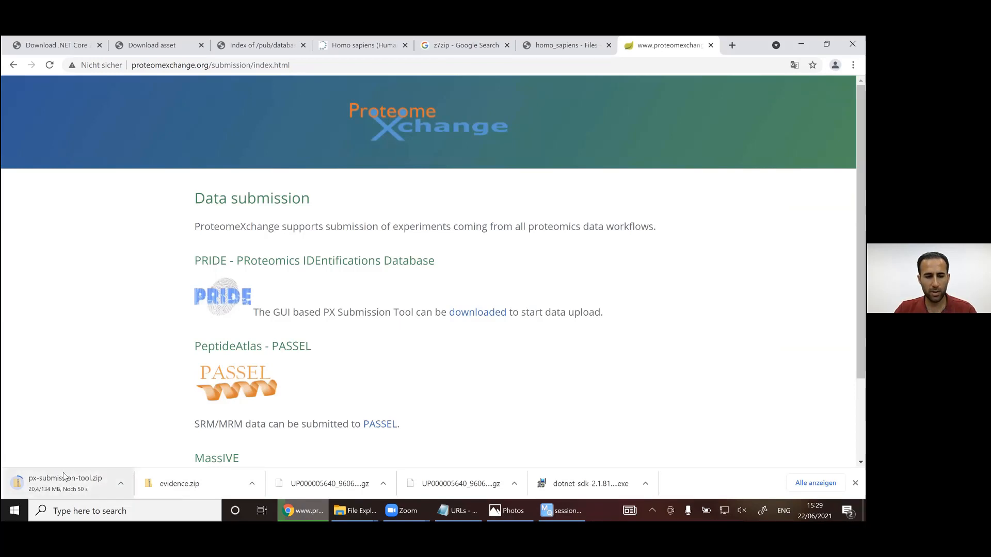
pyautogui.click(355, 512)
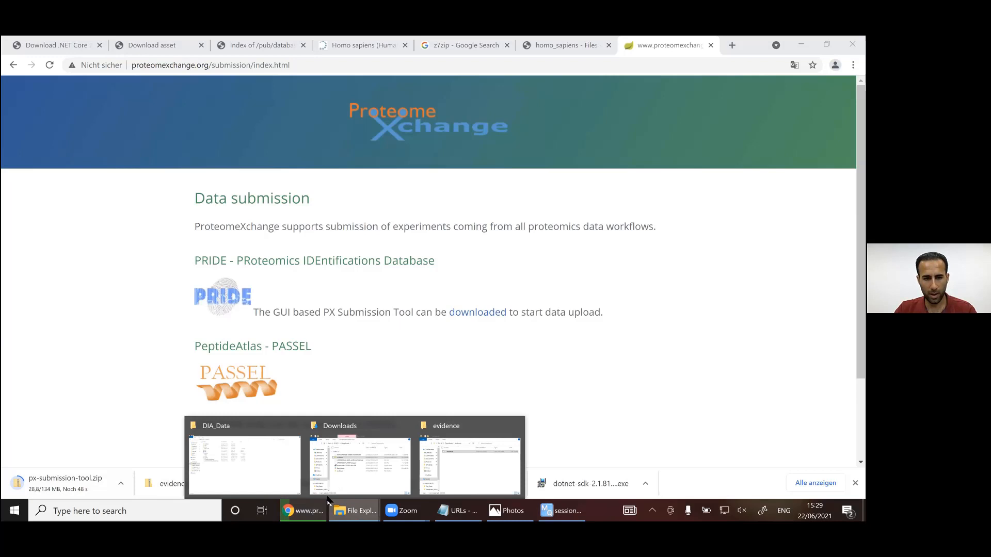
# Open px-submission-tool\px-submission-tool-2.5.2 on USB DISK (E:) to view the extracted tool files.
pyautogui.click(245, 465)
pyautogui.click(108, 73)
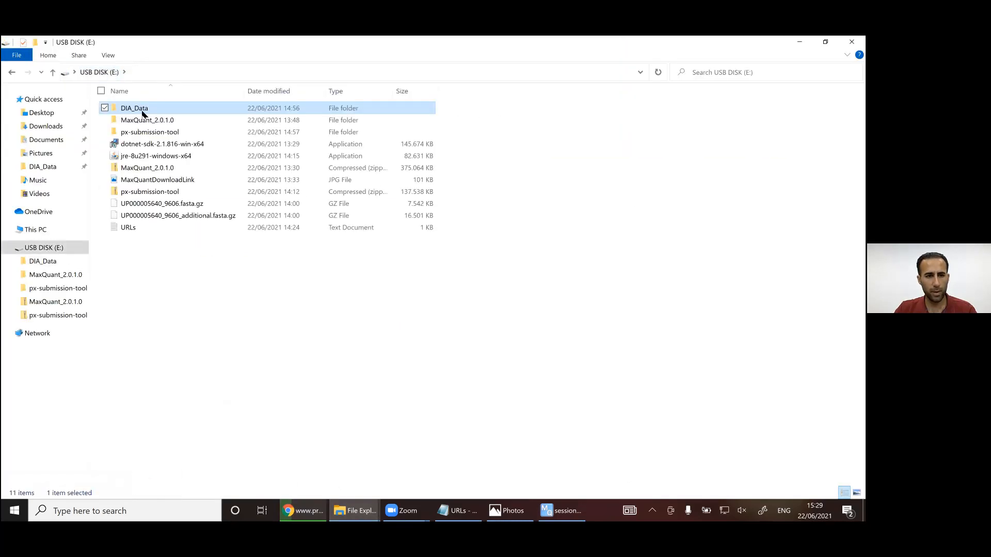
pyautogui.click(138, 134)
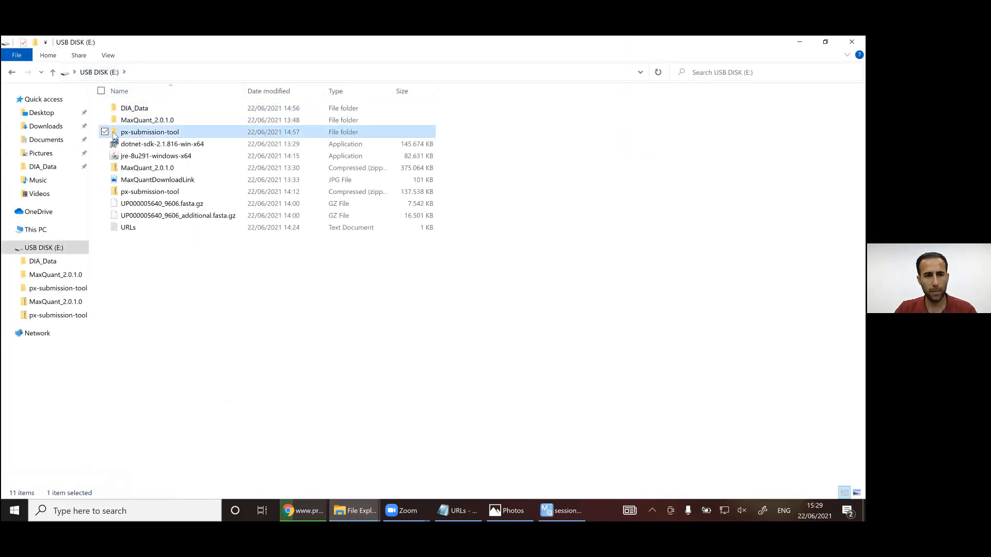
pyautogui.doubleClick(201, 133)
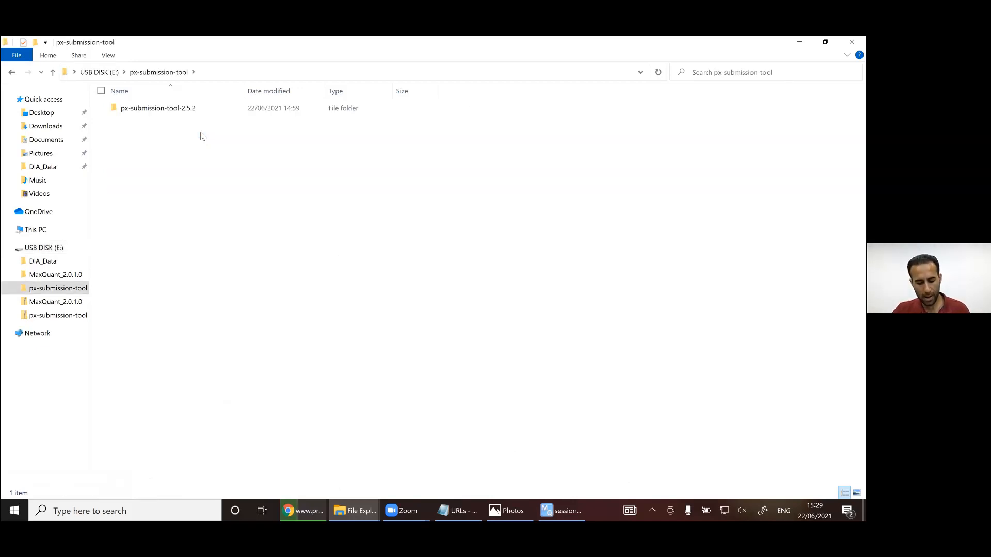
pyautogui.doubleClick(175, 111)
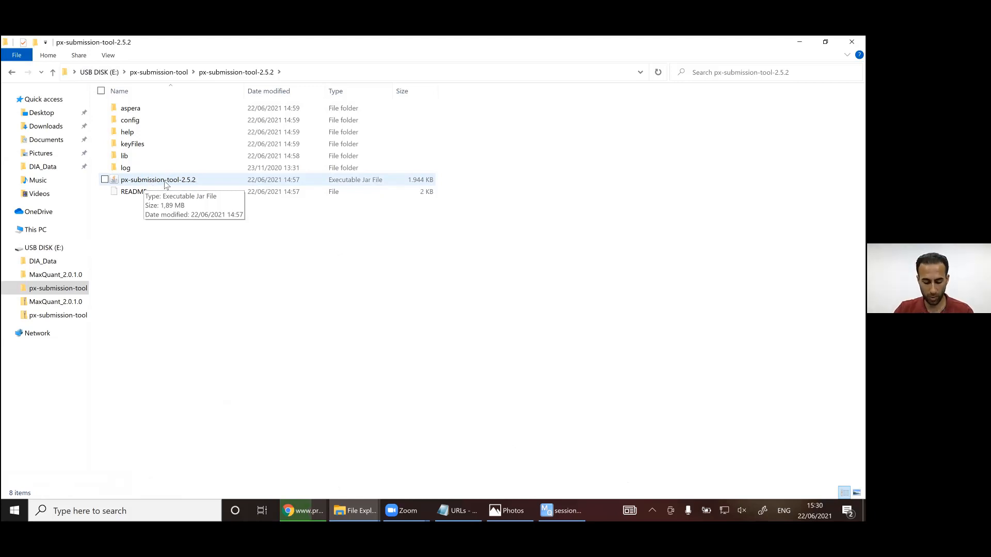
# Select the java.com download URL in the saved Notepad list.
pyautogui.click(449, 511)
pyautogui.moveTo(198, 206); pyautogui.dragTo(48, 206)
pyautogui.rightClick(58, 207)
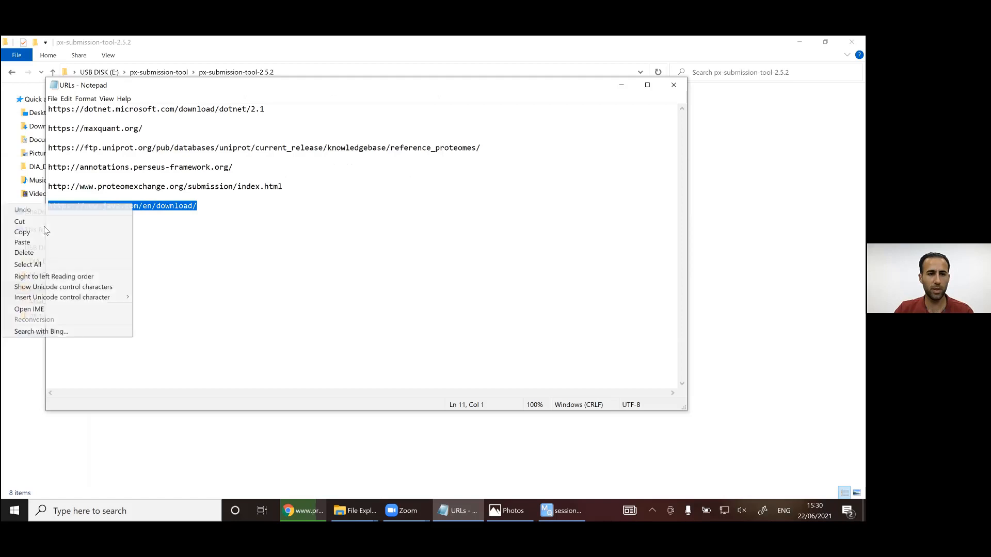
# Open java.com in a new tab and download the 64-bit Java 8 Update 291 installer.
pyautogui.click(42, 232)
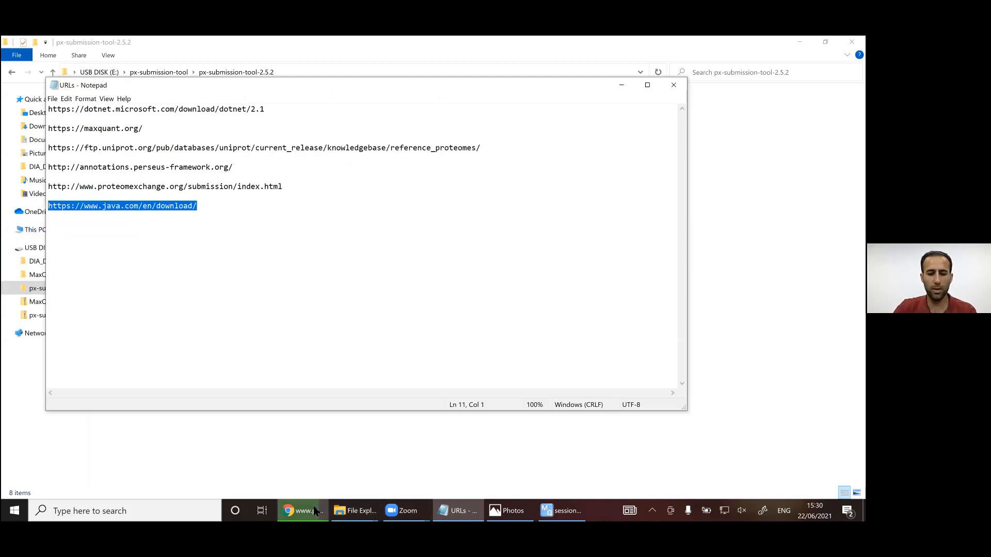
pyautogui.click(314, 511)
pyautogui.hotkey('ctrl', 't')
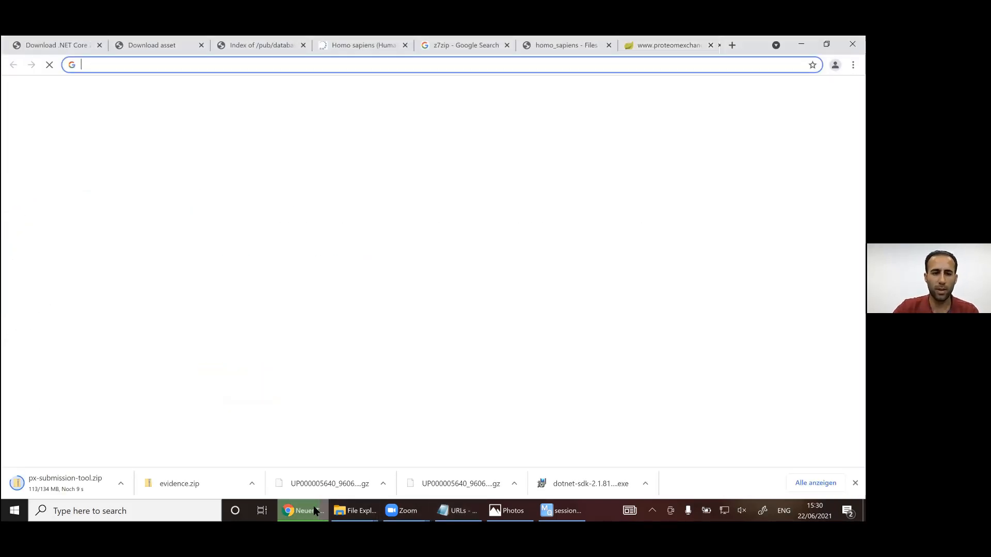
pyautogui.hotkey('ctrl', 'v')
pyautogui.press('Return')
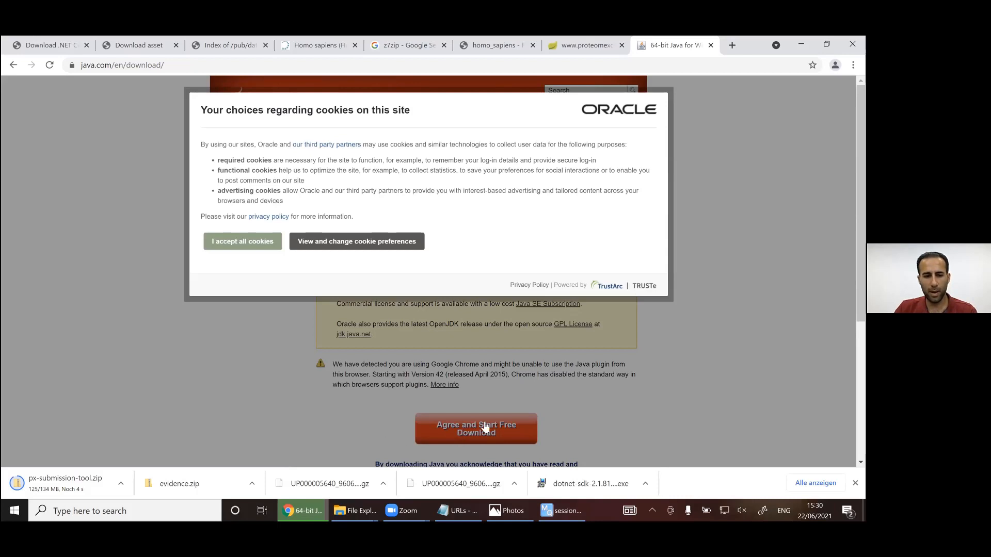
pyautogui.click(485, 427)
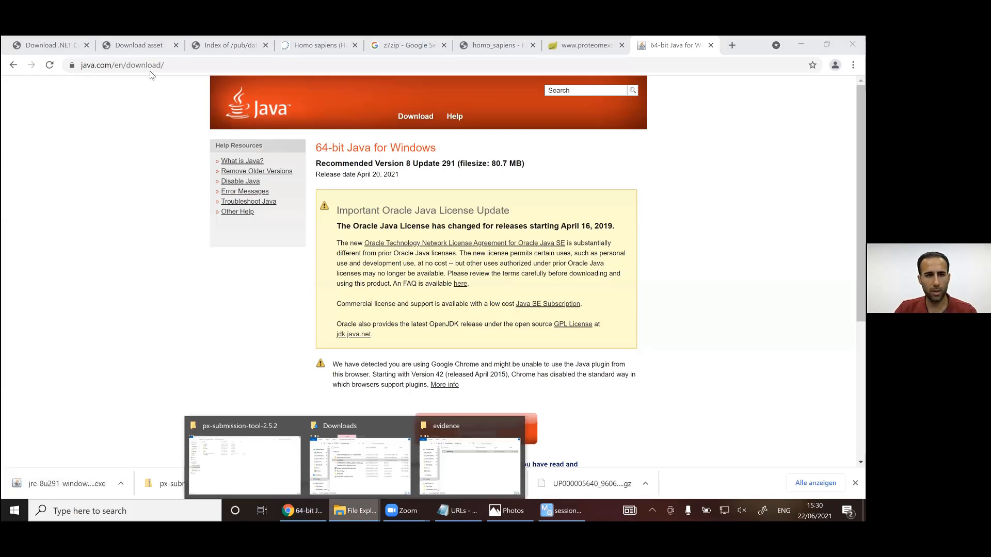
pyautogui.click(104, 71)
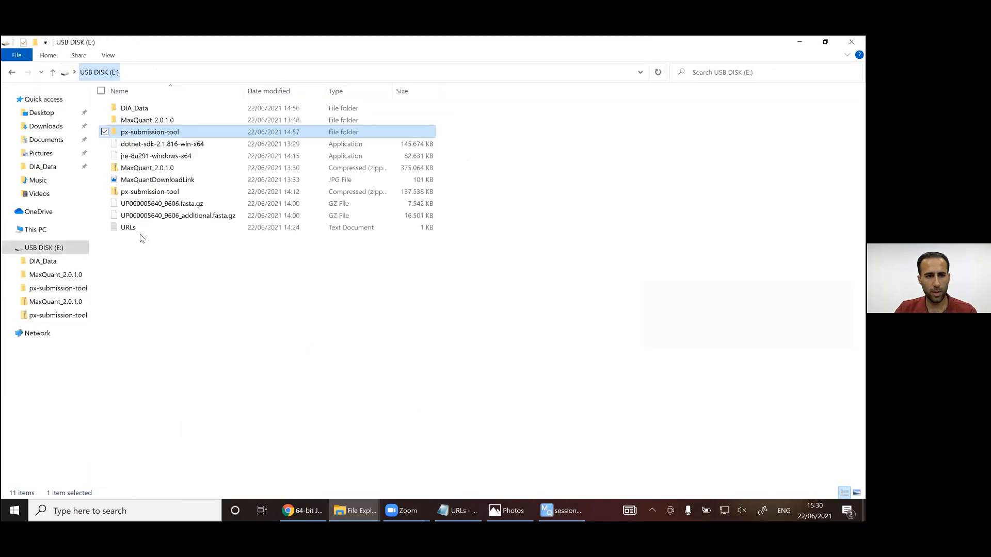
# Launch the jre-8u291-windows-x64 installer, then cancel the setup.
pyautogui.doubleClick(138, 157)
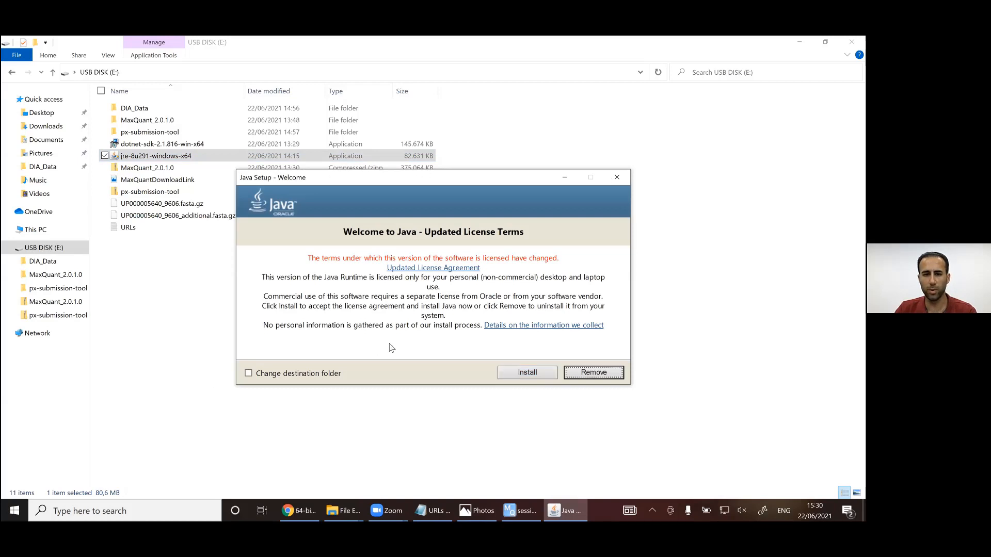
pyautogui.click(617, 177)
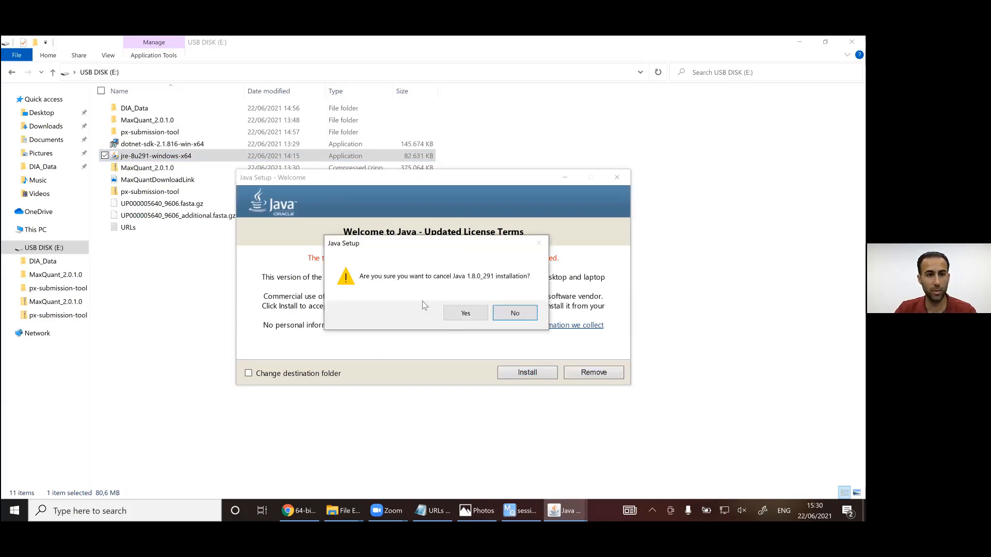
pyautogui.press('Return')
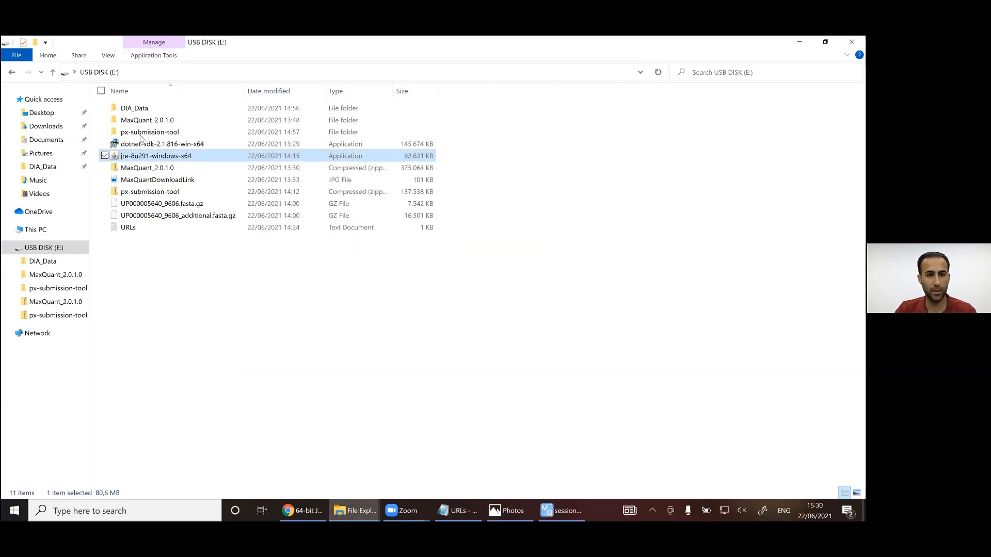
# Try running the px-submission-tool-2.5.2 jar, dismiss the choose-an-app prompt, and return to the USB root.
pyautogui.doubleClick(142, 133)
pyautogui.doubleClick(137, 109)
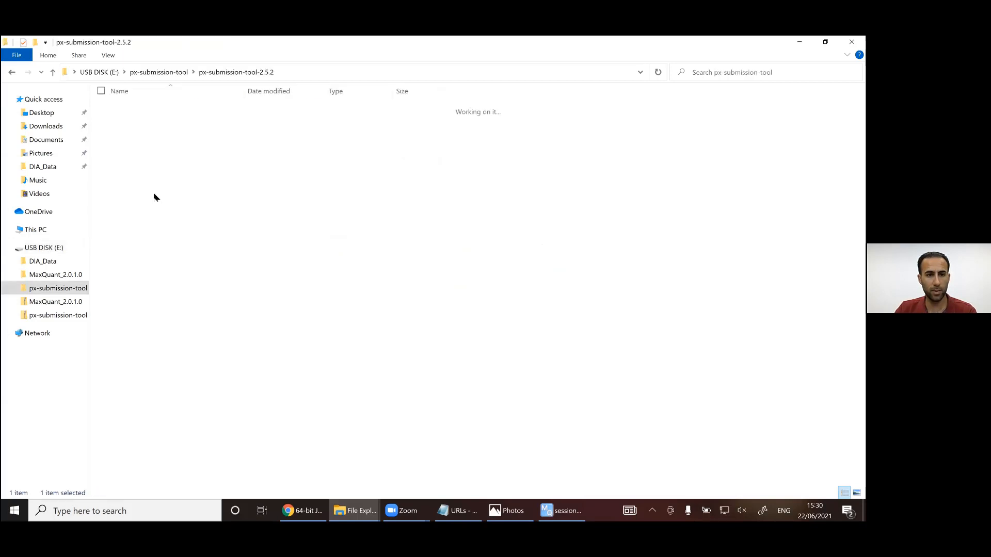
pyautogui.doubleClick(155, 180)
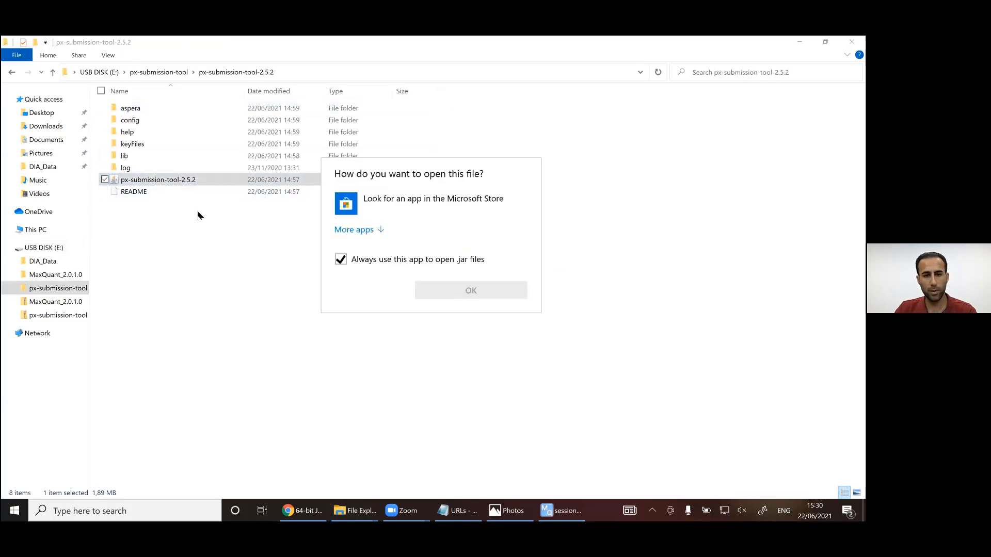
pyautogui.click(211, 239)
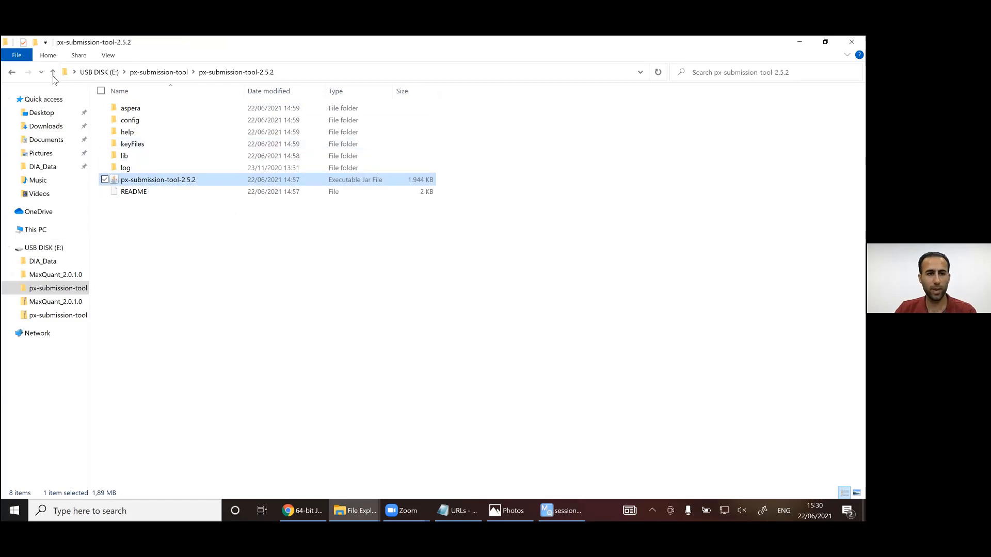
pyautogui.click(52, 72)
pyautogui.click(52, 72)
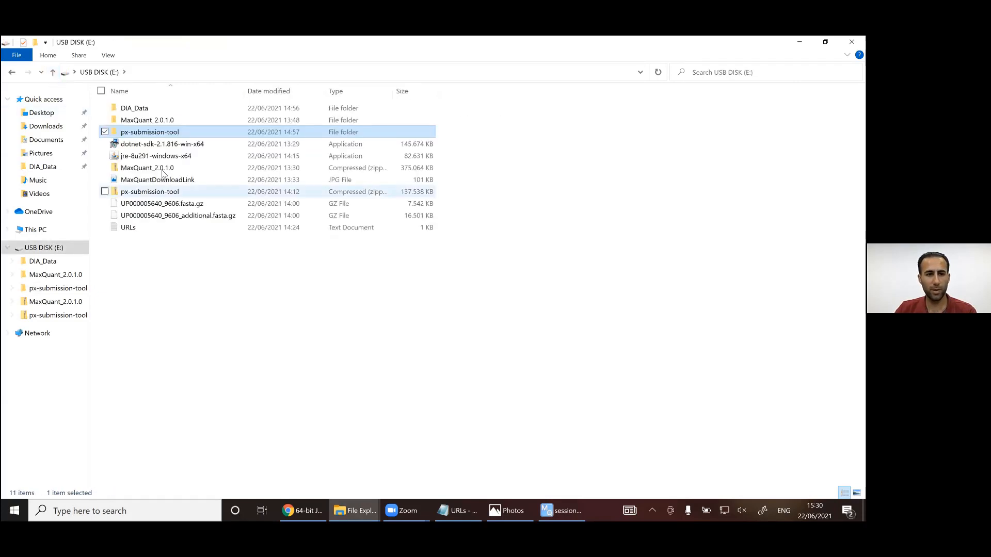
# Install Java 8 Update 291, then launch the px-submission-tool-2.5.2 jar to reach the login screen.
pyautogui.doubleClick(150, 158)
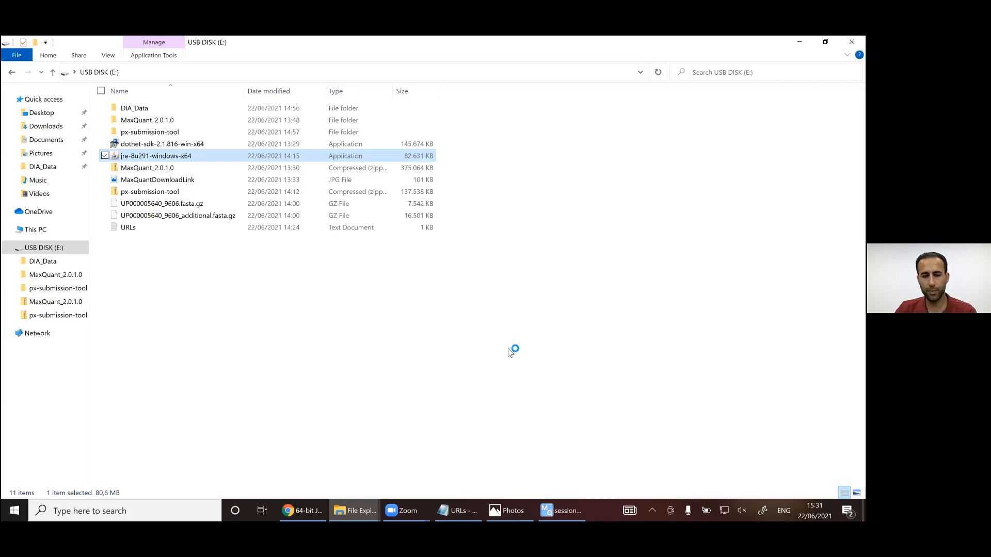
pyautogui.click(521, 373)
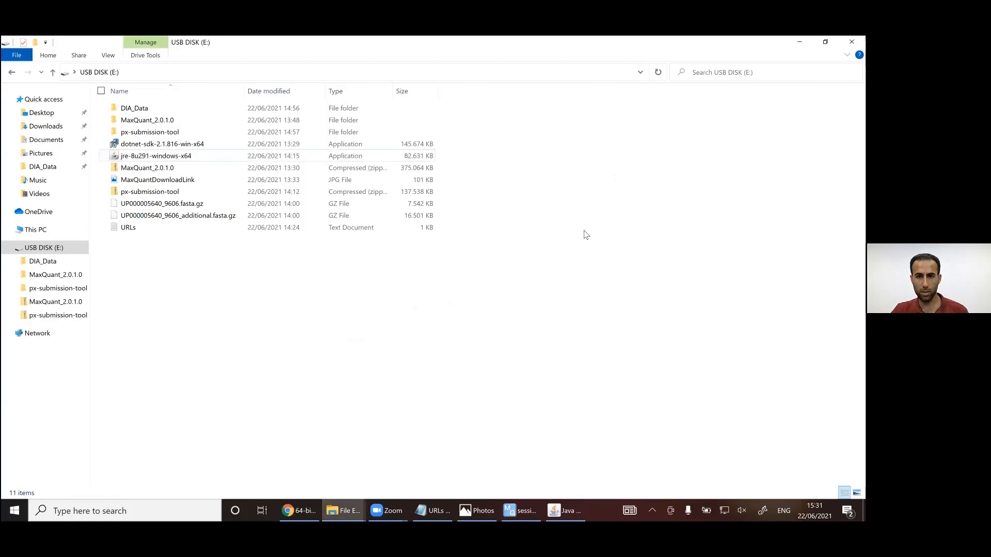
pyautogui.doubleClick(150, 132)
pyautogui.doubleClick(159, 111)
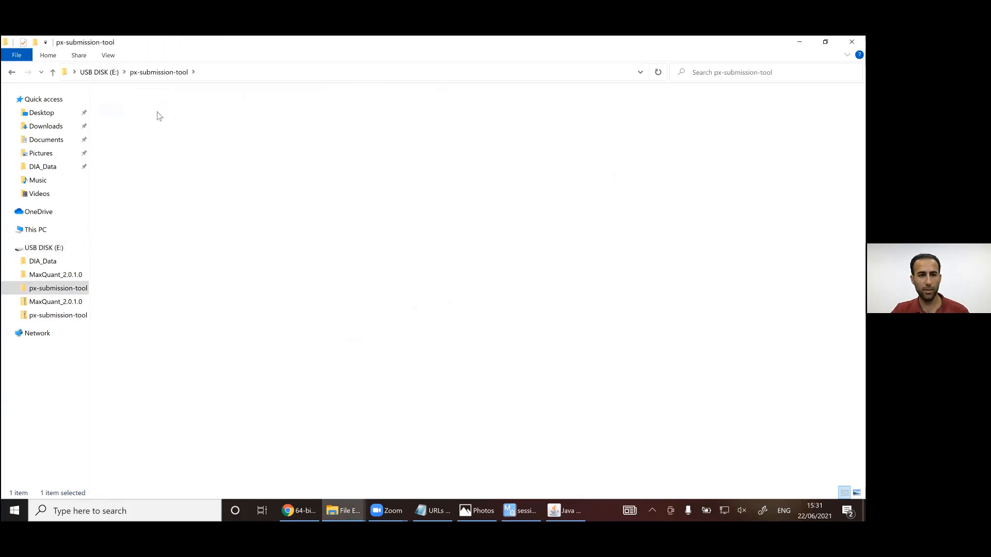
pyautogui.doubleClick(160, 181)
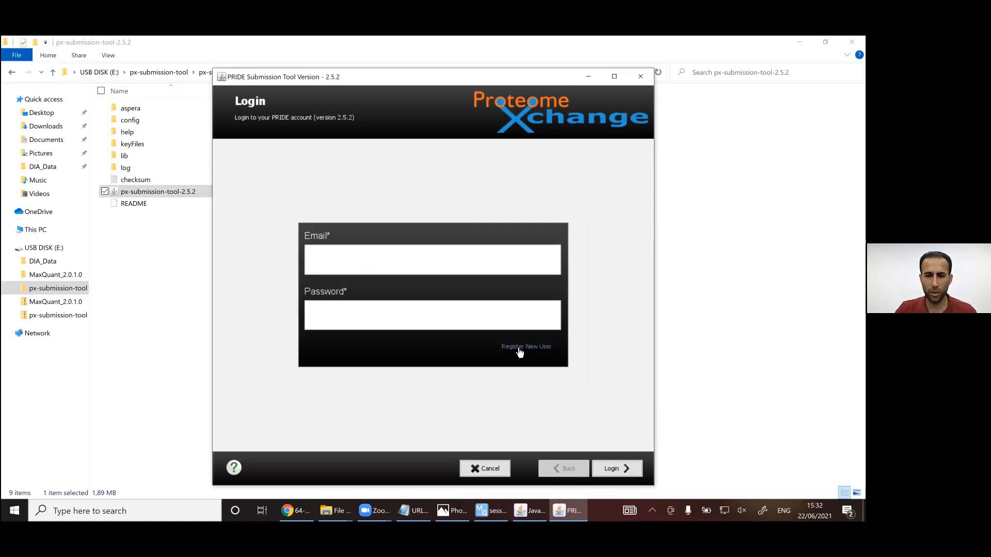
# Log in with the account e-mail and continue past Submission Type and Prerequisites.
pyautogui.click(449, 270)
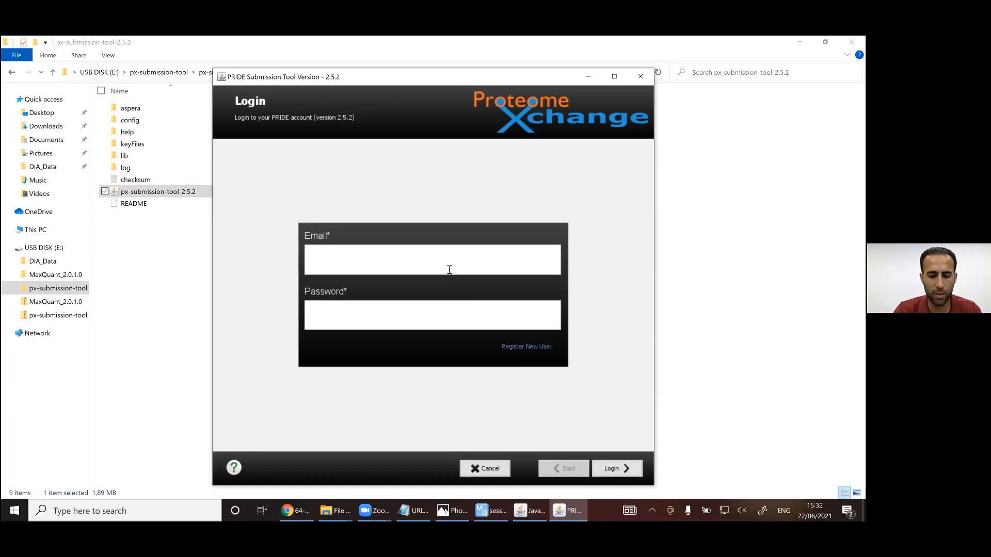
pyautogui.write('hamid')
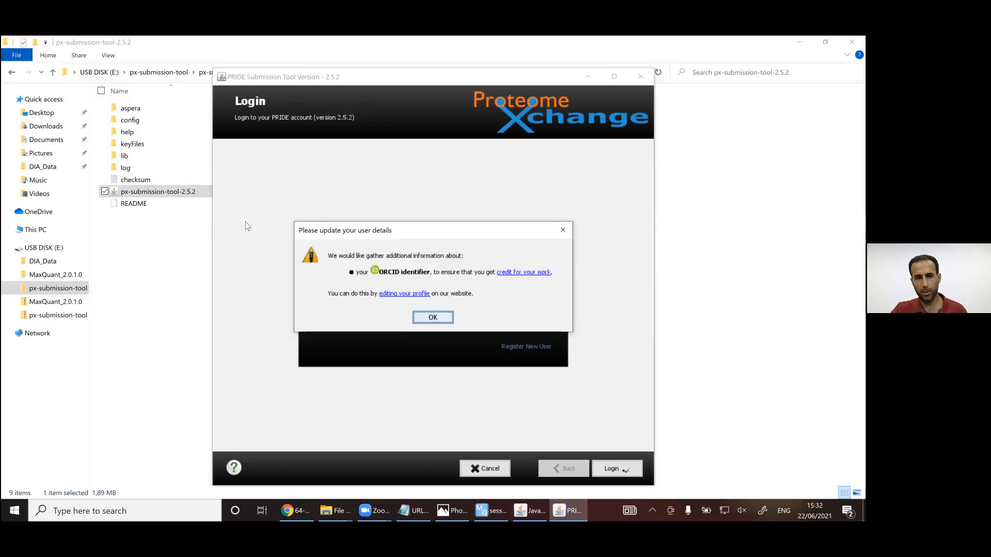
pyautogui.press('Return')
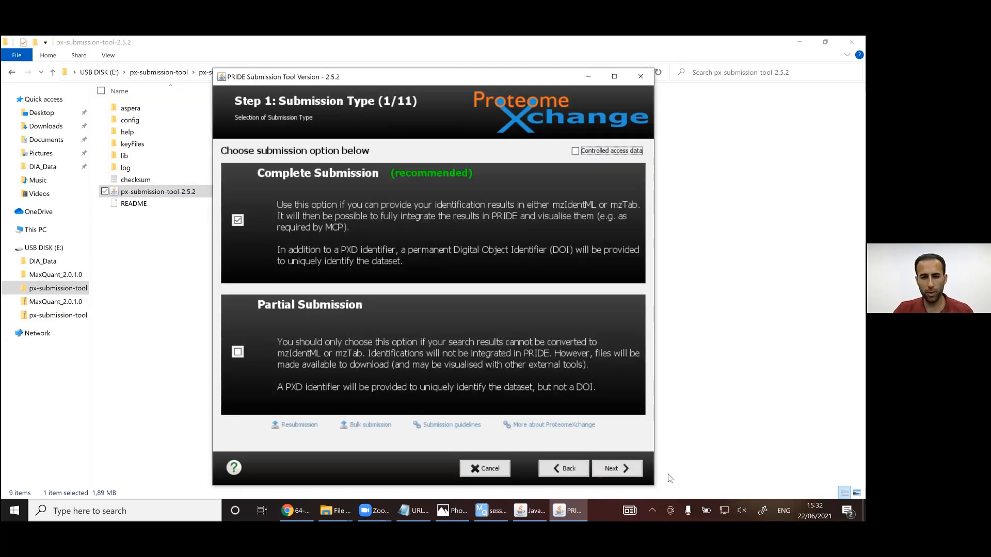
pyautogui.click(614, 471)
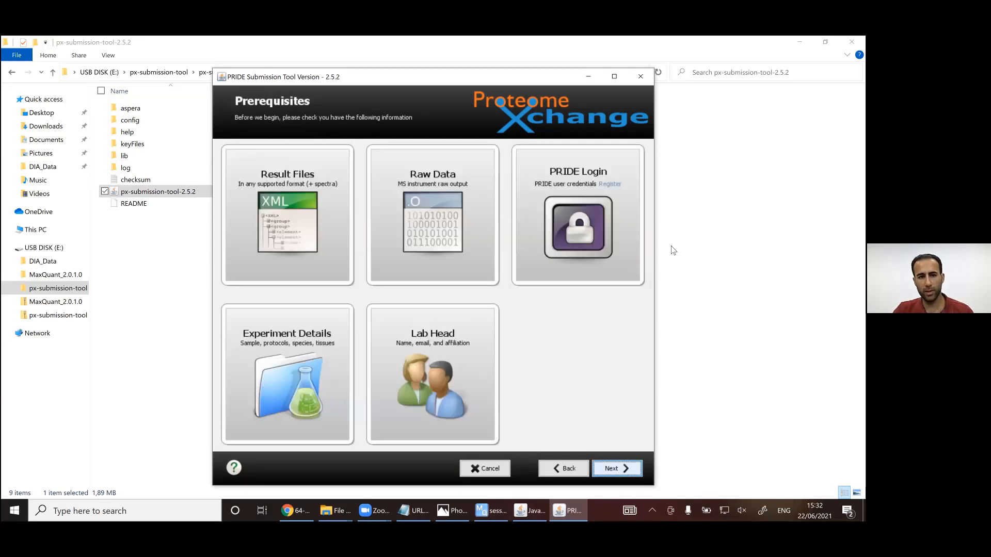
pyautogui.press('Return')
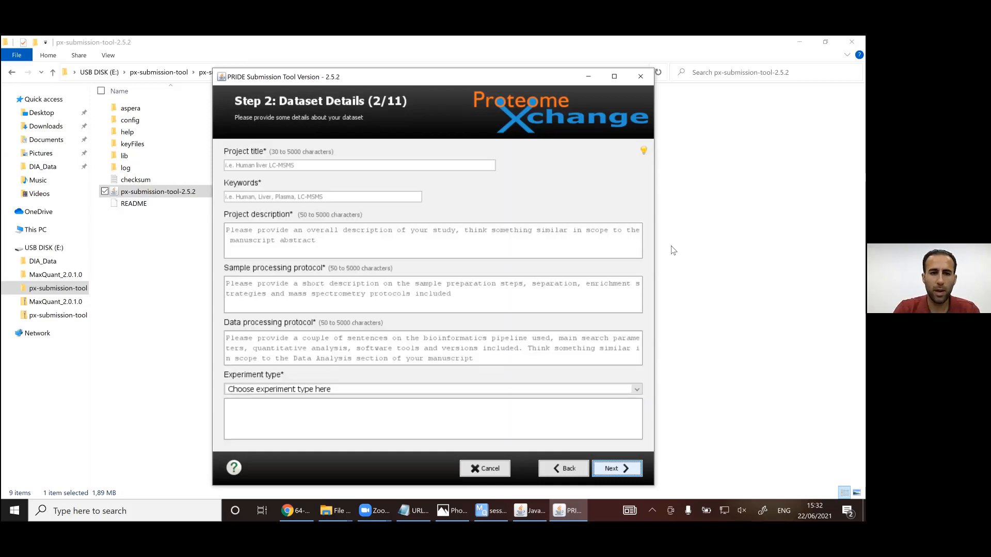
# Fill the project title with repeated 'Title' text and add the keyword MaxDIA.
pyautogui.write('Title')
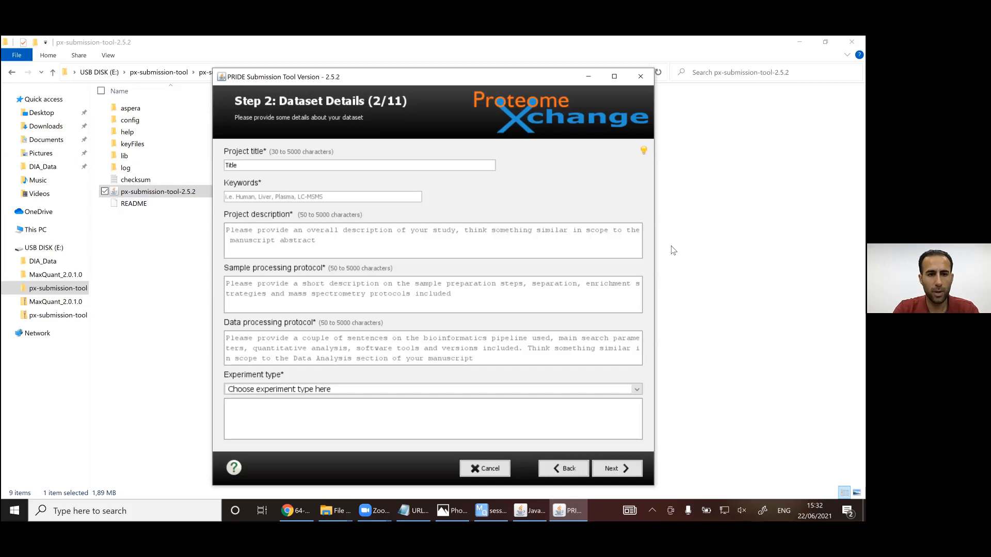
pyautogui.hotkey('ctrl', 'a')
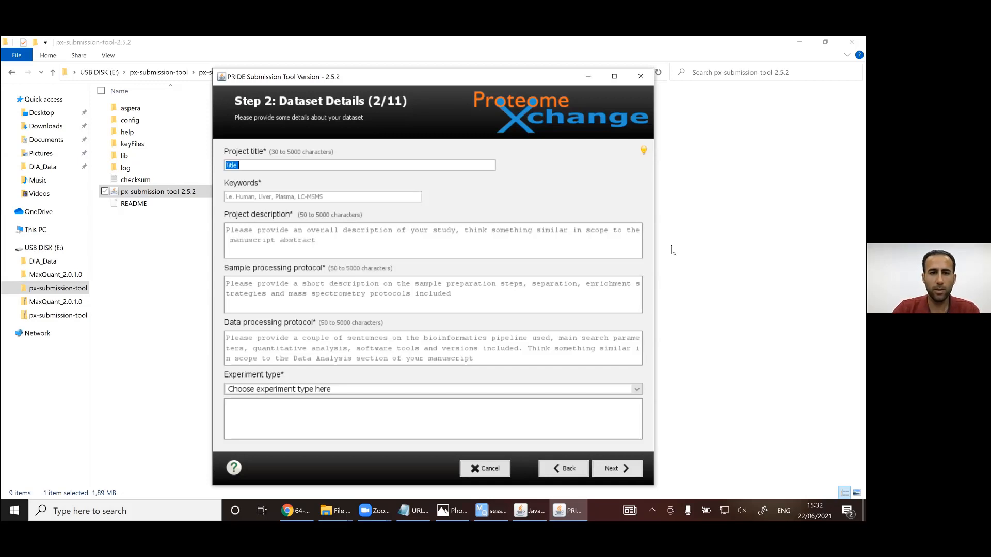
pyautogui.hotkey('ctrl', 'v')
pyautogui.hotkey('ctrl', 'v')
pyautogui.hotkey('ctrl', 'v')
pyautogui.hotkey('ctrl', 'v')
pyautogui.hotkey('ctrl', 'v')
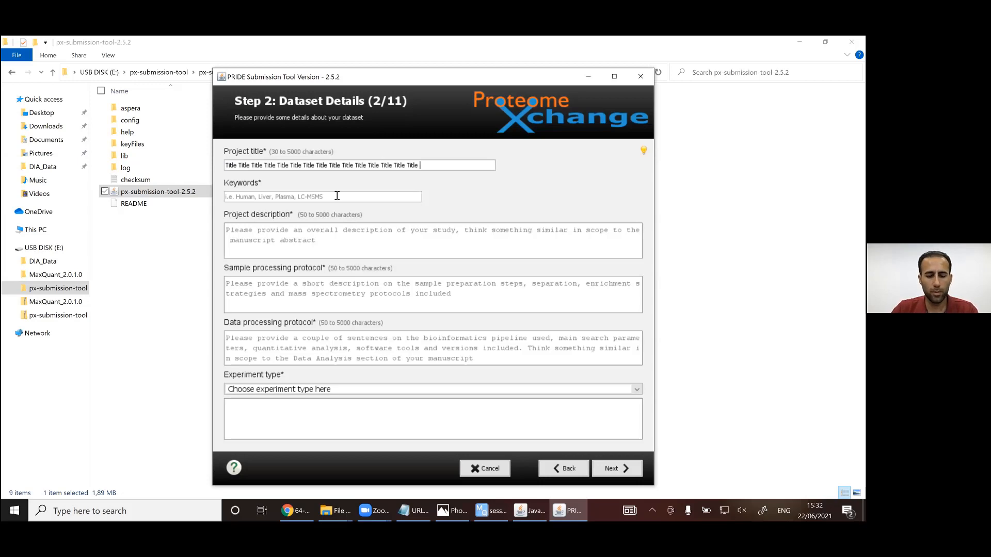
pyautogui.click(337, 196)
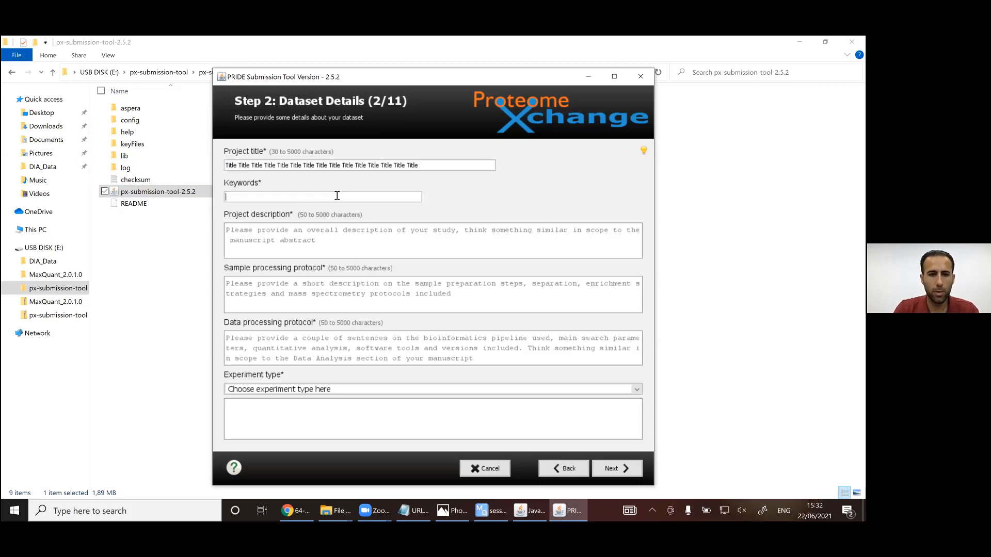
pyautogui.write('M')
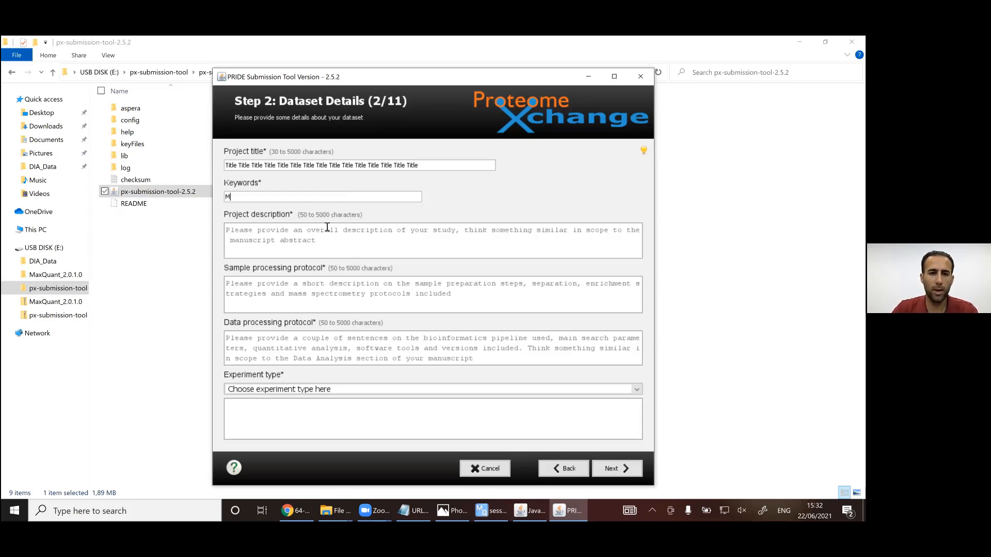
pyautogui.write('axDIA')
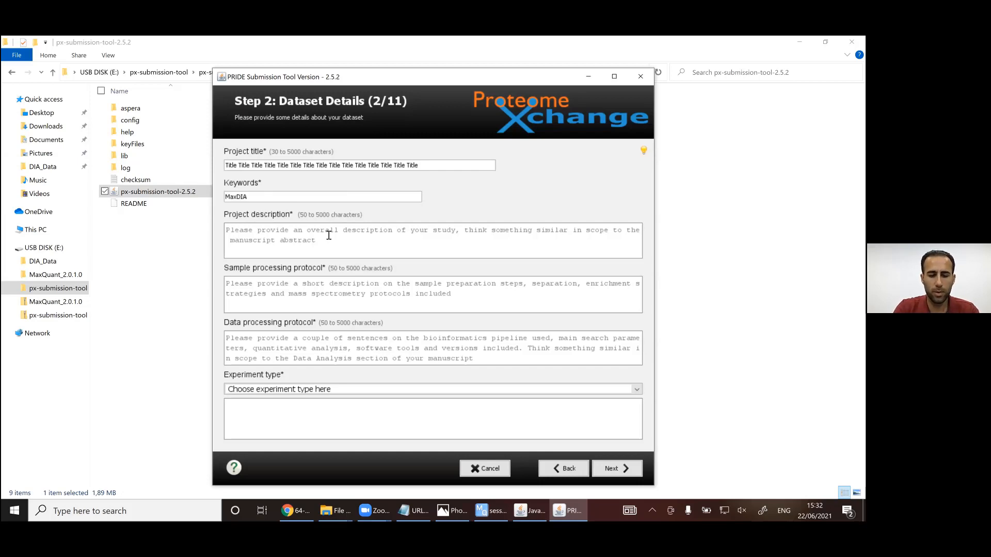
# Fill the project description with repeated 'Description' text to meet the minimum length.
pyautogui.click(329, 235)
pyautogui.write('Descr')
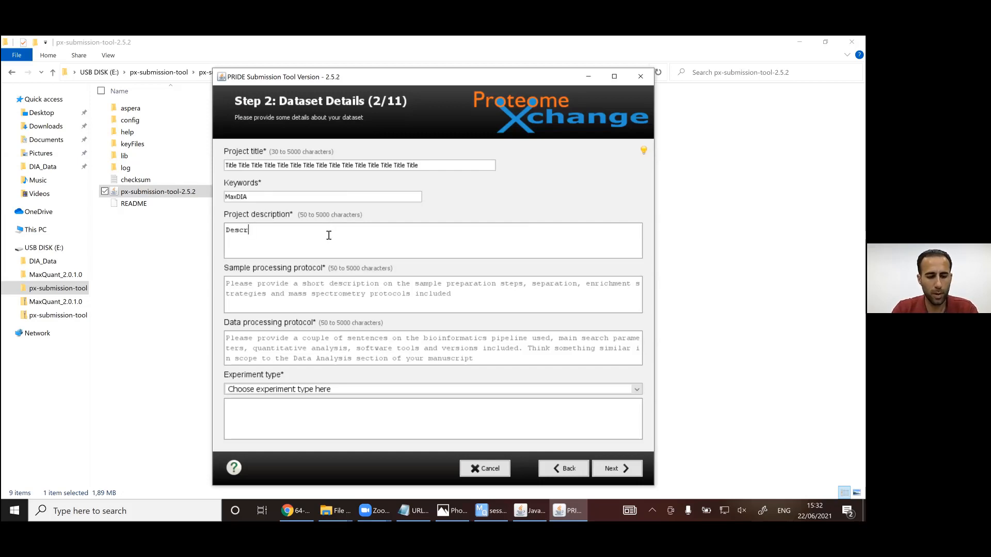
pyautogui.write('iption')
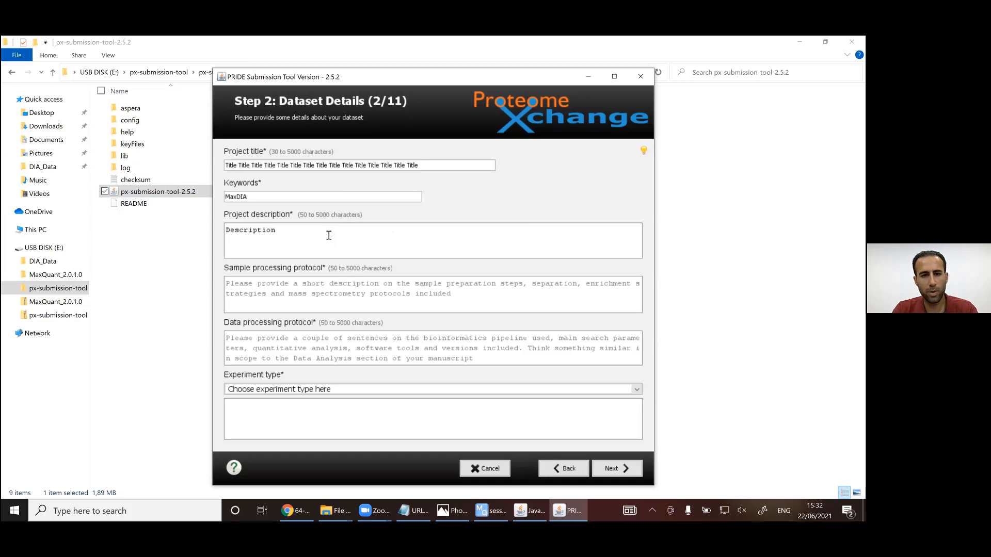
pyautogui.hotkey('ctrl', 'a')
pyautogui.hotkey('ctrl', 'c')
pyautogui.click(329, 236)
pyautogui.hotkey('ctrl', 'v')
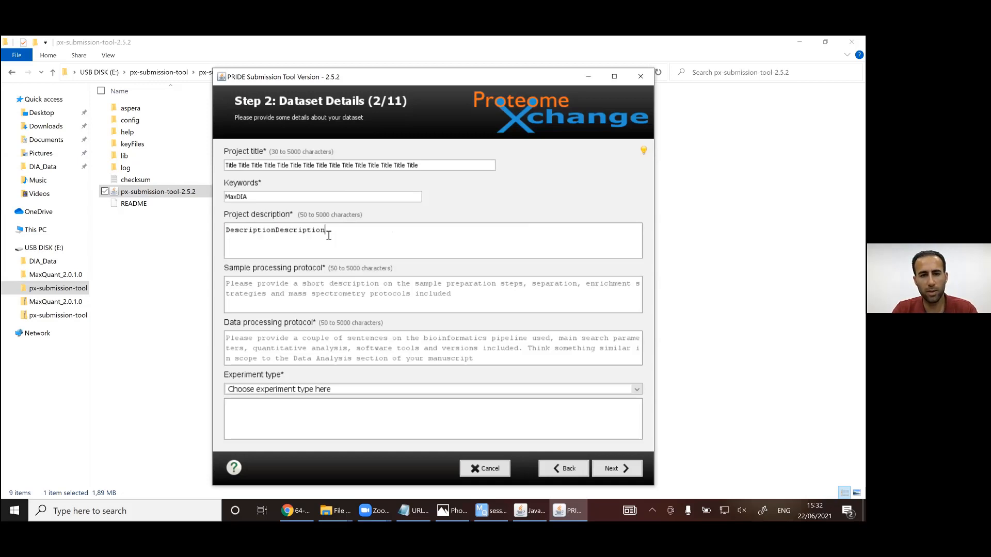
pyautogui.hotkey('ctrl', 'v')
pyautogui.hotkey('ctrl', 'v')
pyautogui.hotkey('ctrl', 'v')
pyautogui.hotkey('ctrl', 'v')
pyautogui.hotkey('ctrl', 'v')
pyautogui.hotkey('ctrl', 'v')
pyautogui.hotkey('ctrl', 'v')
pyautogui.hotkey('ctrl', 'v')
pyautogui.hotkey('ctrl', 'v')
pyautogui.hotkey('ctrl', 'v')
pyautogui.hotkey('ctrl', 'v')
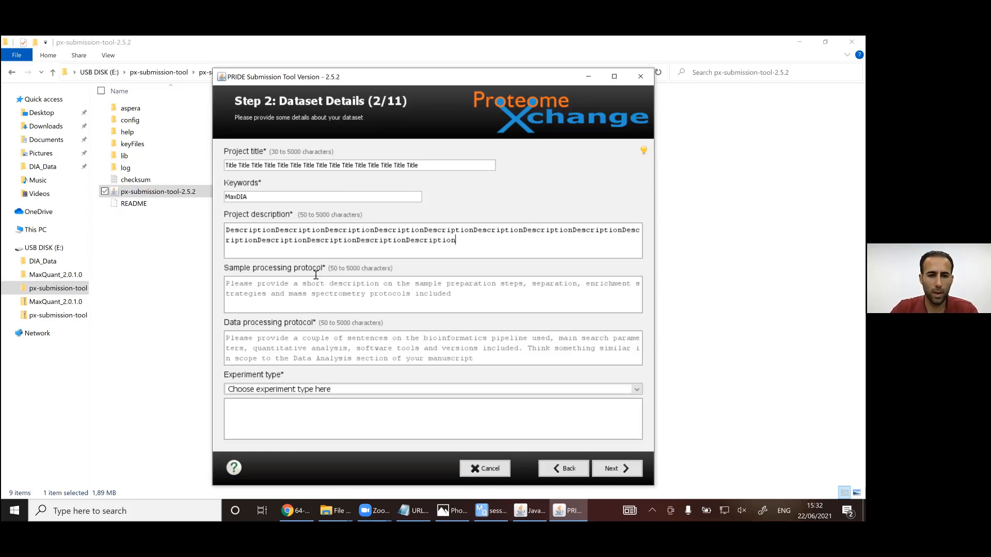
# Fill both protocol fields with repeated 'Protocol' text and set experiment type to SWATH MS.
pyautogui.click(319, 285)
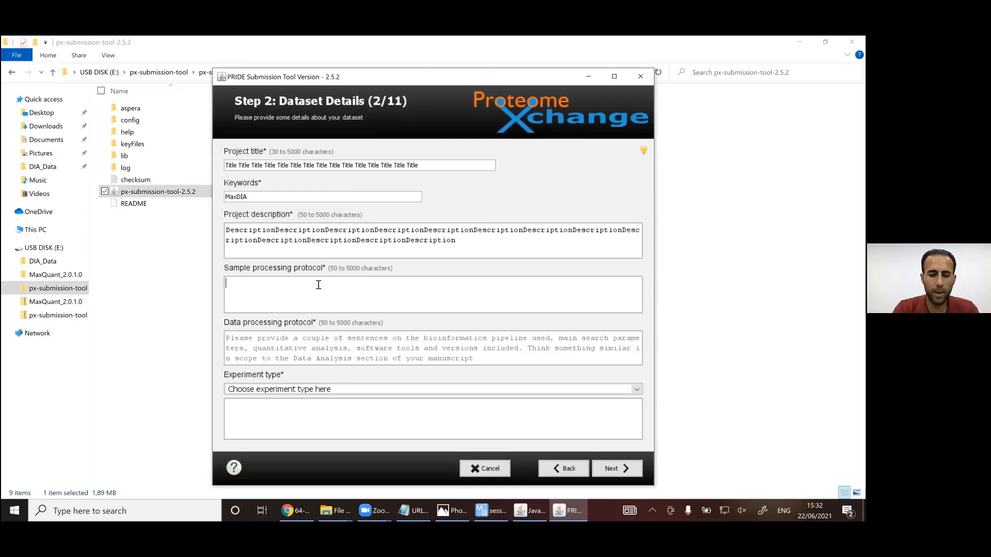
pyautogui.write('Prot')
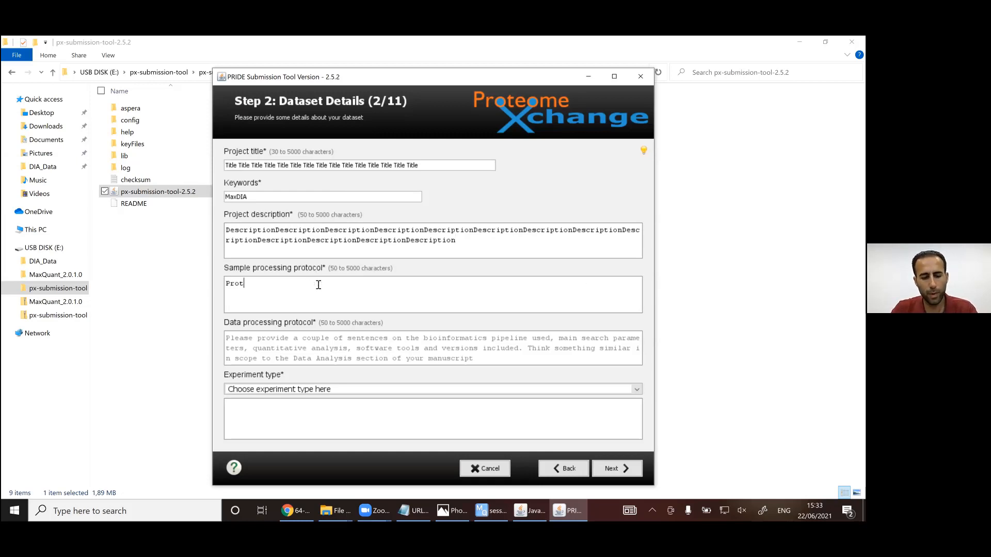
pyautogui.write('ocol')
pyautogui.hotkey('ctrl', 'a')
pyautogui.hotkey('ctrl', 'c')
pyautogui.press('End')
pyautogui.hotkey('ctrl', 'v')
pyautogui.hotkey('ctrl', 'v')
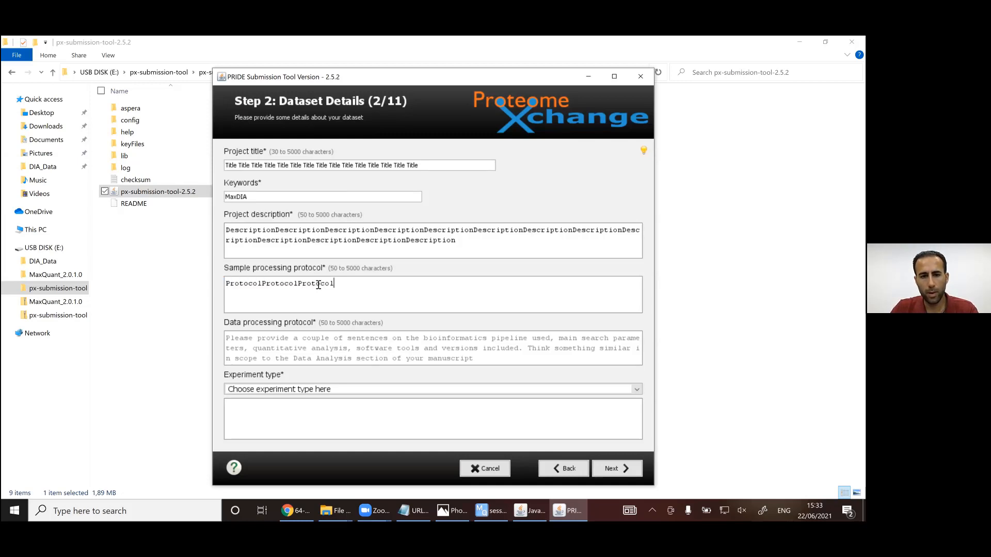
pyautogui.hotkey('ctrl', 'v')
pyautogui.hotkey('ctrl', 'v')
pyautogui.hotkey('ctrl', 'v')
pyautogui.hotkey('ctrl', 'v')
pyautogui.hotkey('ctrl', 'v')
pyautogui.hotkey('ctrl', 'v')
pyautogui.hotkey('ctrl', 'v')
pyautogui.hotkey('ctrl', 'v')
pyautogui.hotkey('ctrl', 'v')
pyautogui.hotkey('ctrl', 'v')
pyautogui.hotkey('ctrl', 'v')
pyautogui.hotkey('ctrl', 'v')
pyautogui.hotkey('ctrl', 'v')
pyautogui.hotkey('ctrl', 'v')
pyautogui.hotkey('ctrl', 'v')
pyautogui.hotkey('ctrl', 'v')
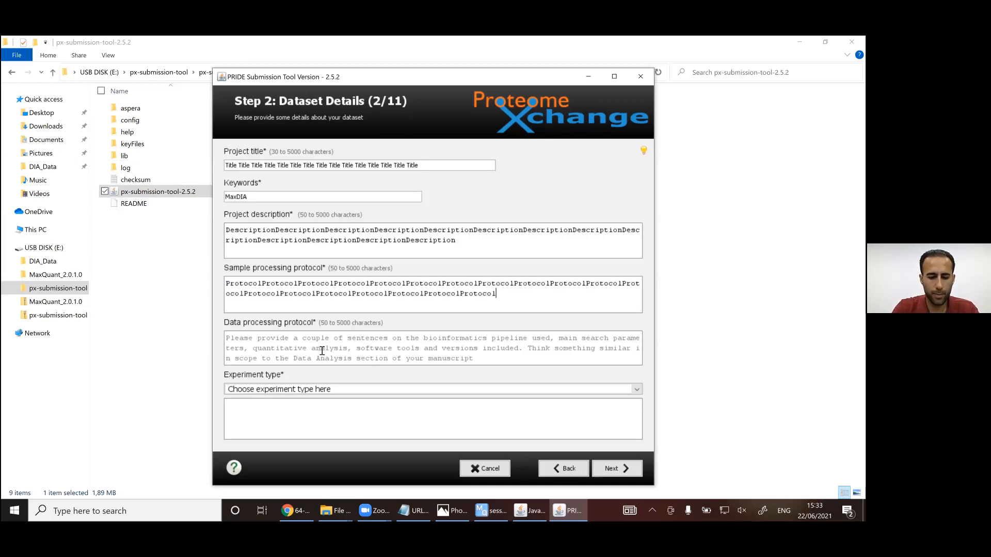
pyautogui.click(322, 351)
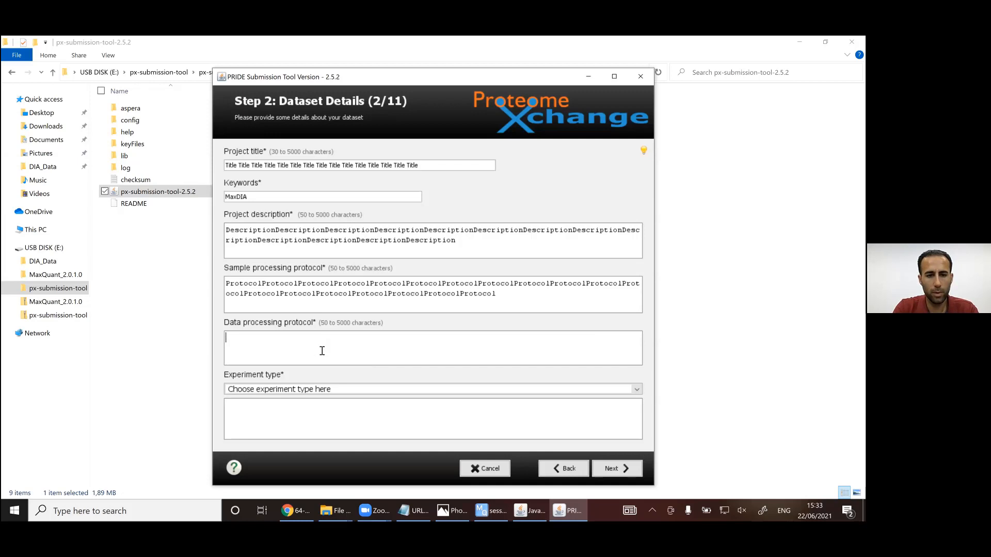
pyautogui.hotkey('ctrl', 'v')
pyautogui.hotkey('ctrl', 'v')
pyautogui.hotkey('ctrl', 'v')
pyautogui.hotkey('ctrl', 'v')
pyautogui.hotkey('ctrl', 'v')
pyautogui.hotkey('ctrl', 'v')
pyautogui.hotkey('ctrl', 'v')
pyautogui.hotkey('ctrl', 'v')
pyautogui.hotkey('ctrl', 'v')
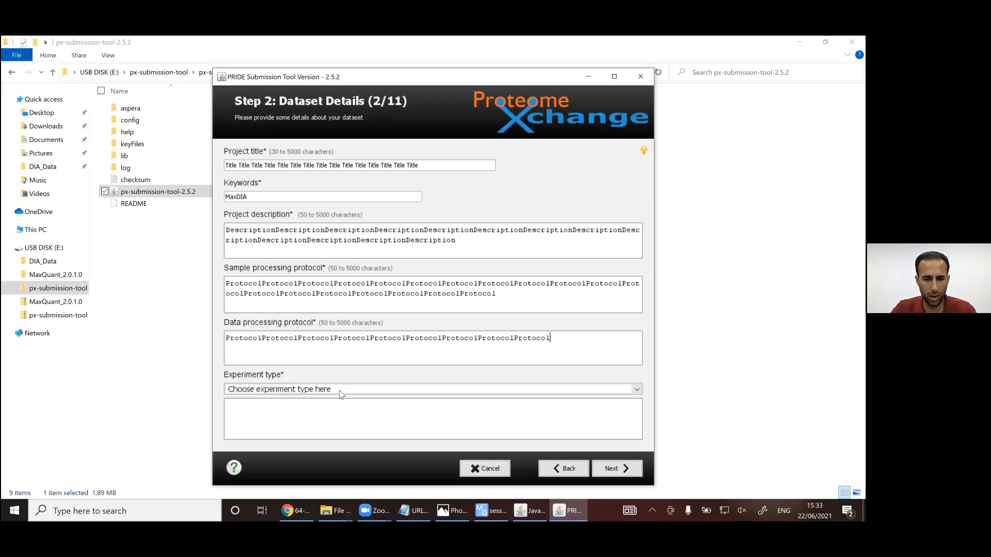
pyautogui.hotkey('ctrl', 'v')
pyautogui.hotkey('ctrl', 'v')
pyautogui.click(320, 390)
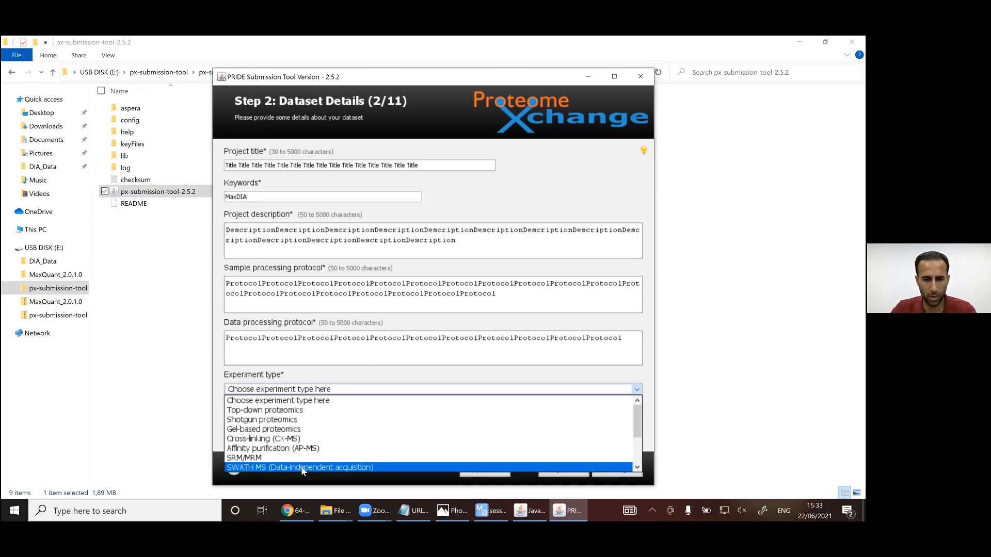
pyautogui.click(325, 467)
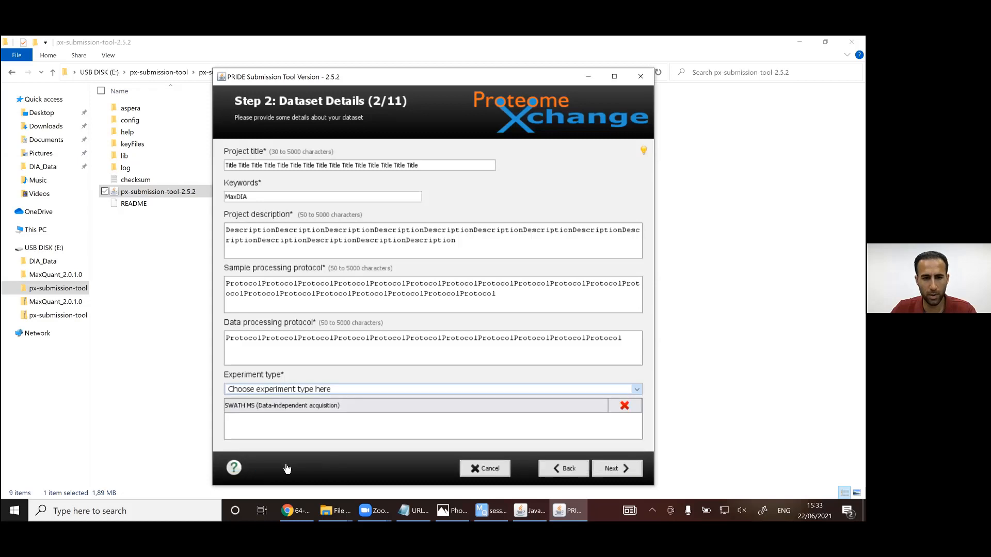
# On Add Files, add E:\DIA_Data\combined\txt\mzTab.mzTab, listed as RESULT beside checksum.txt.
pyautogui.click(608, 470)
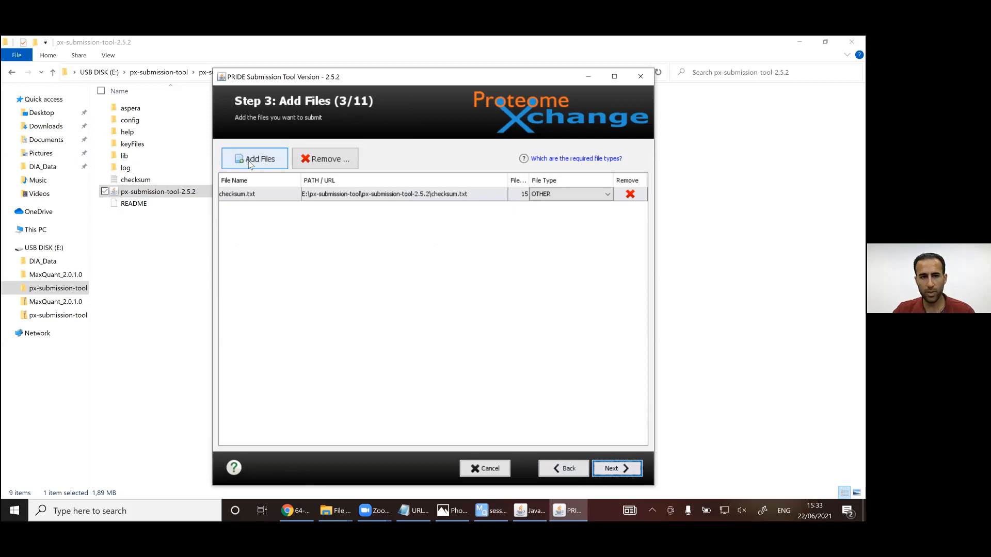
pyautogui.click(265, 164)
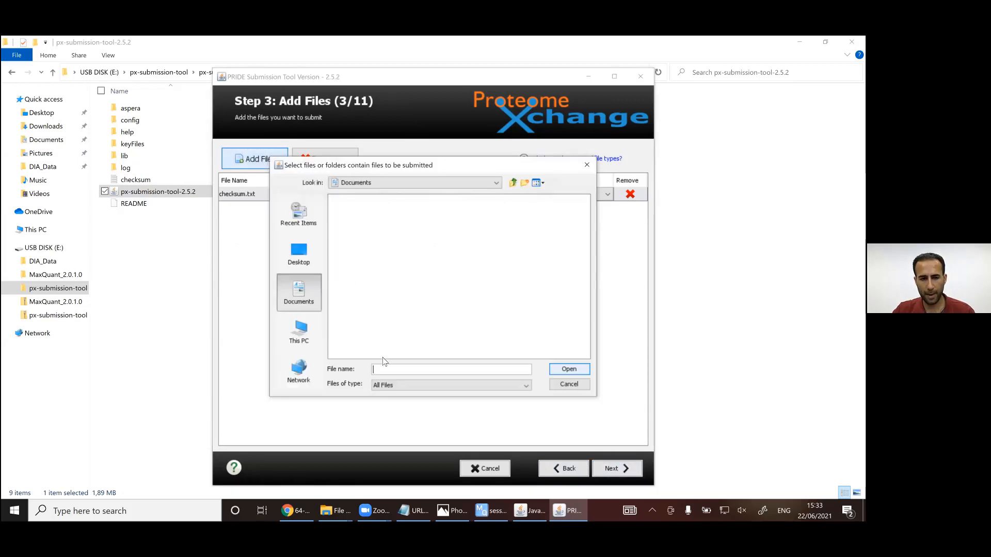
pyautogui.click(300, 336)
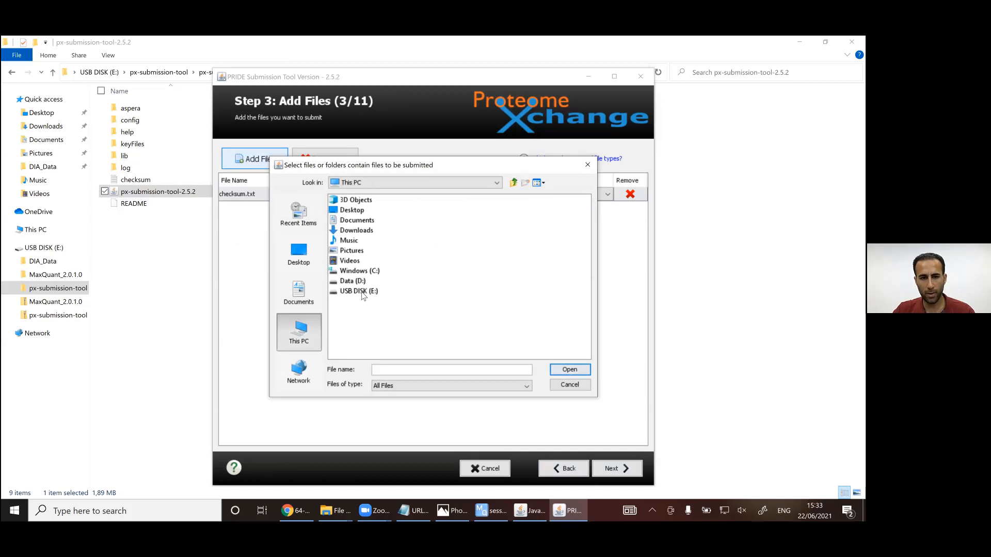
pyautogui.doubleClick(358, 291)
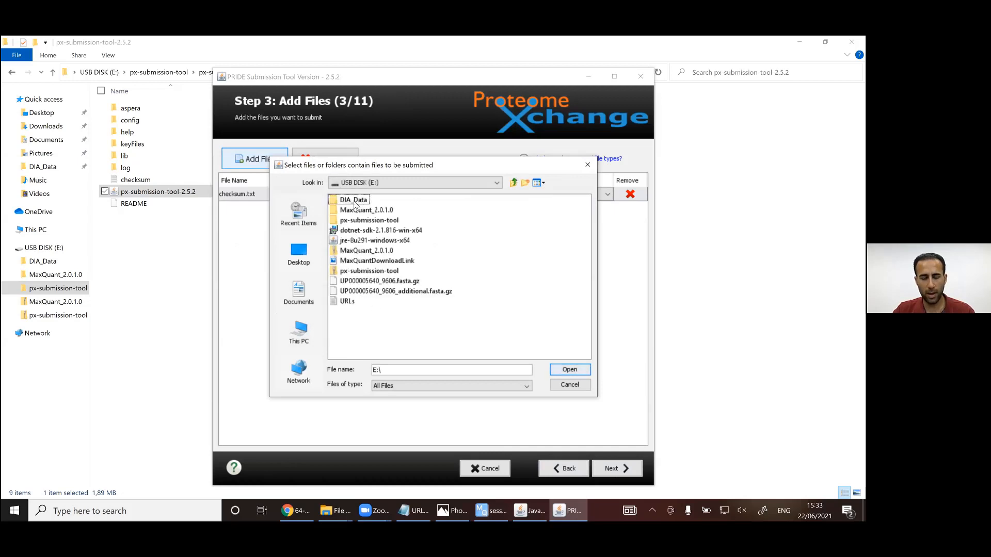
pyautogui.doubleClick(354, 202)
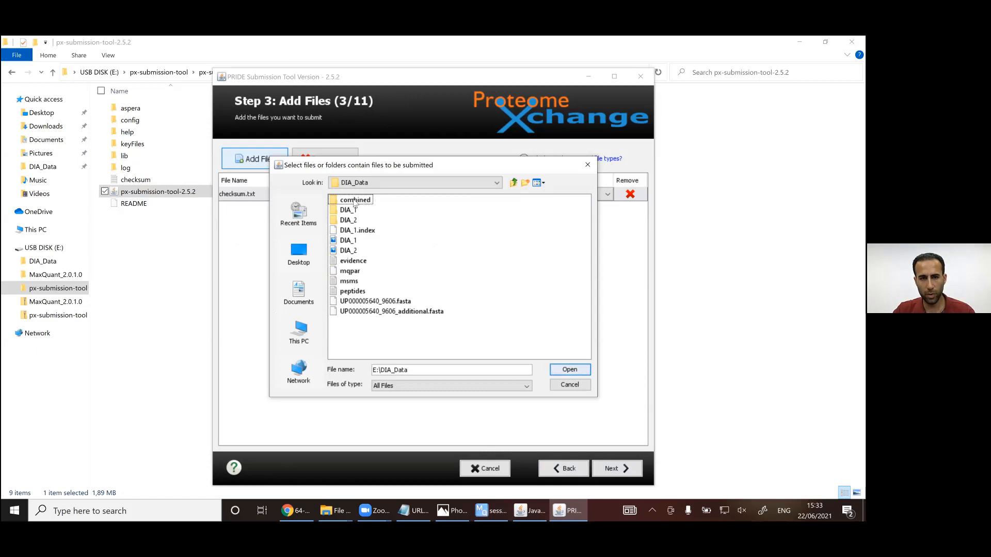
pyautogui.doubleClick(346, 201)
pyautogui.doubleClick(344, 211)
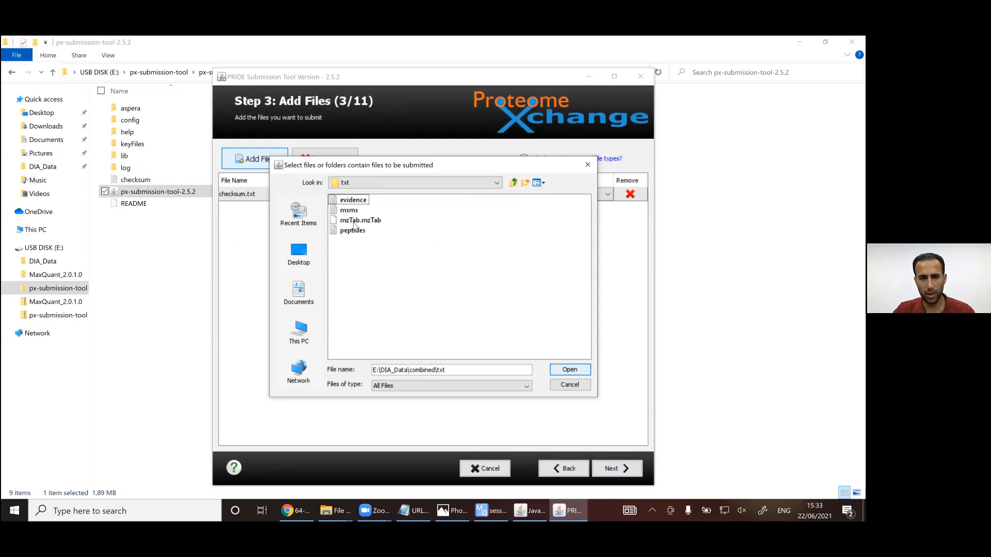
pyautogui.click(360, 220)
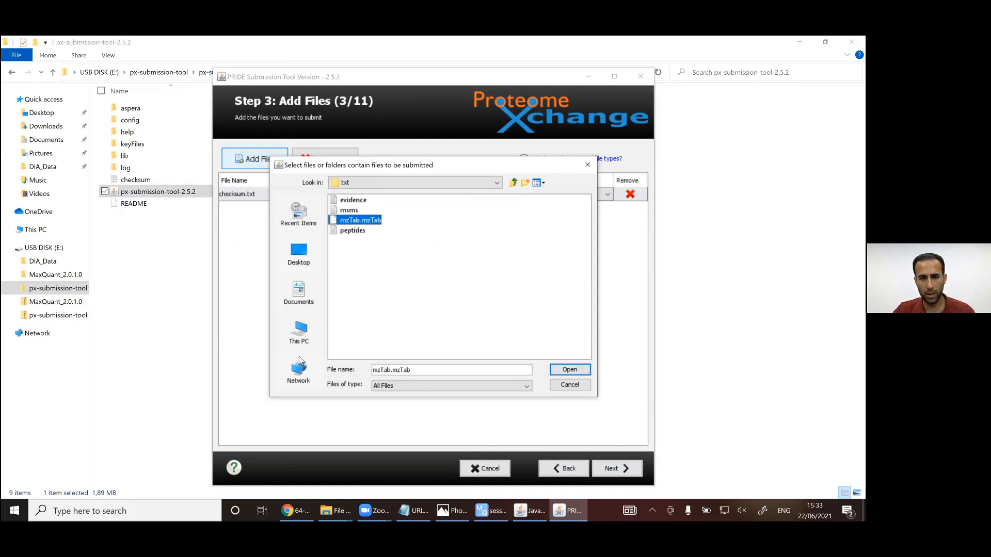
pyautogui.click(566, 369)
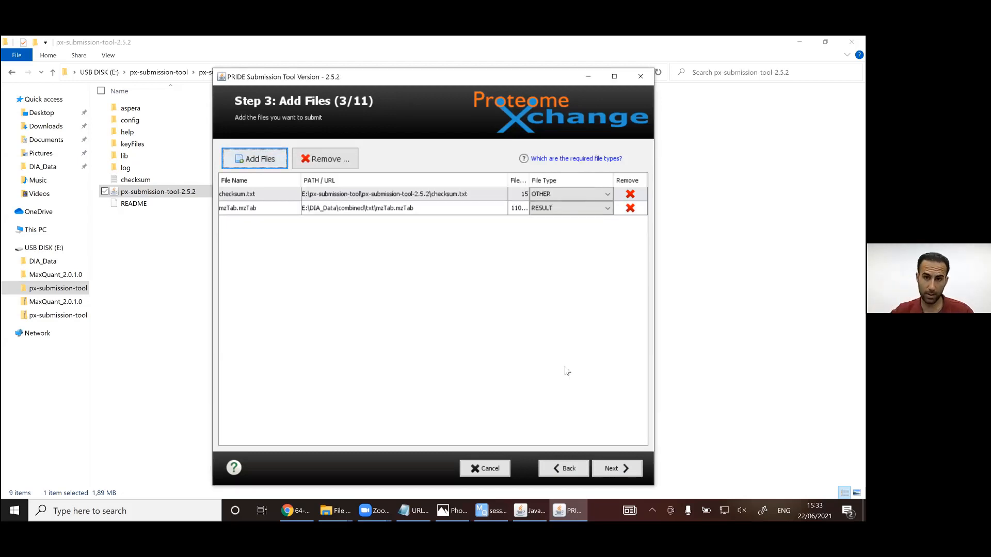
# Keep mzTab as RESULT, then add DIA_1.raw (RAW) and UP000005640_9606.fasta (FASTA) from DIA_Data.
pyautogui.click(553, 208)
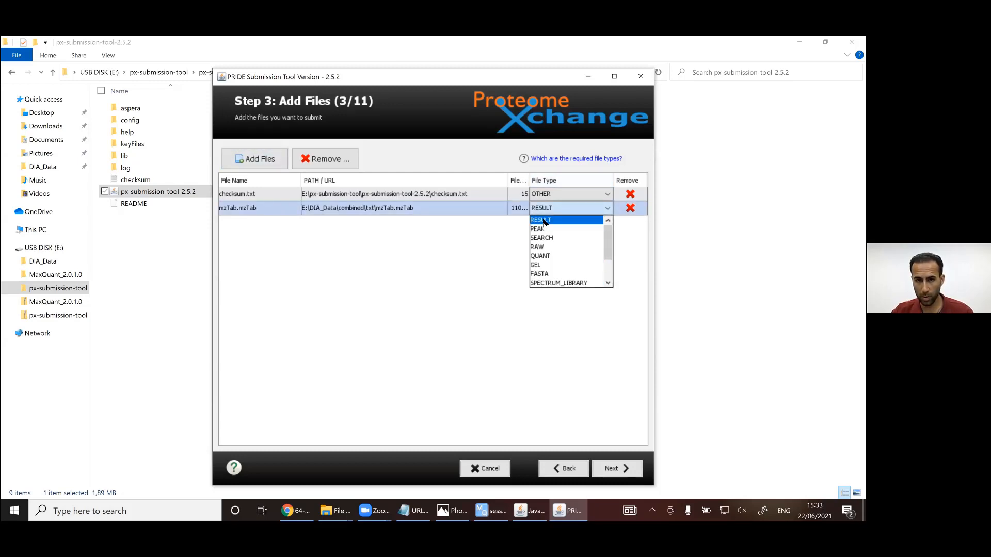
pyautogui.click(541, 220)
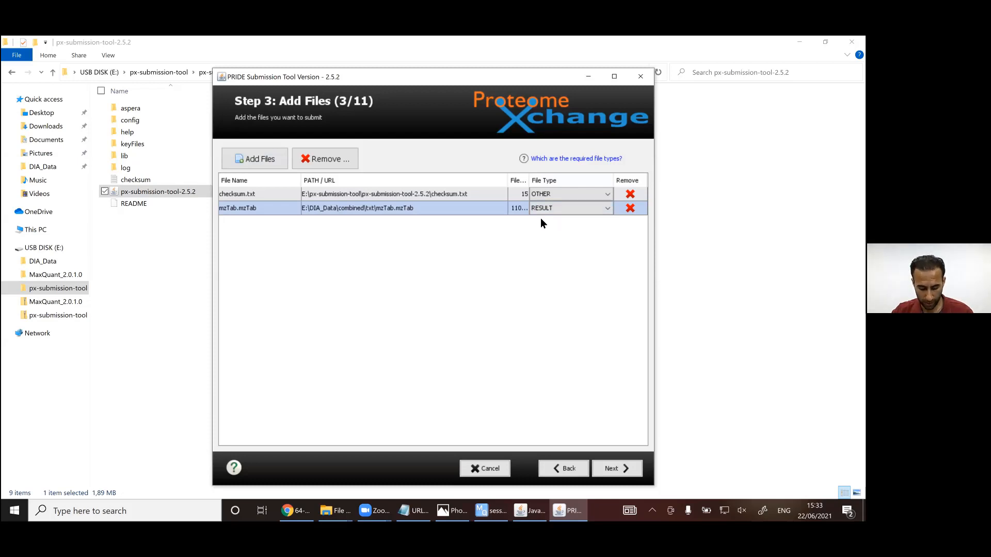
pyautogui.click(263, 161)
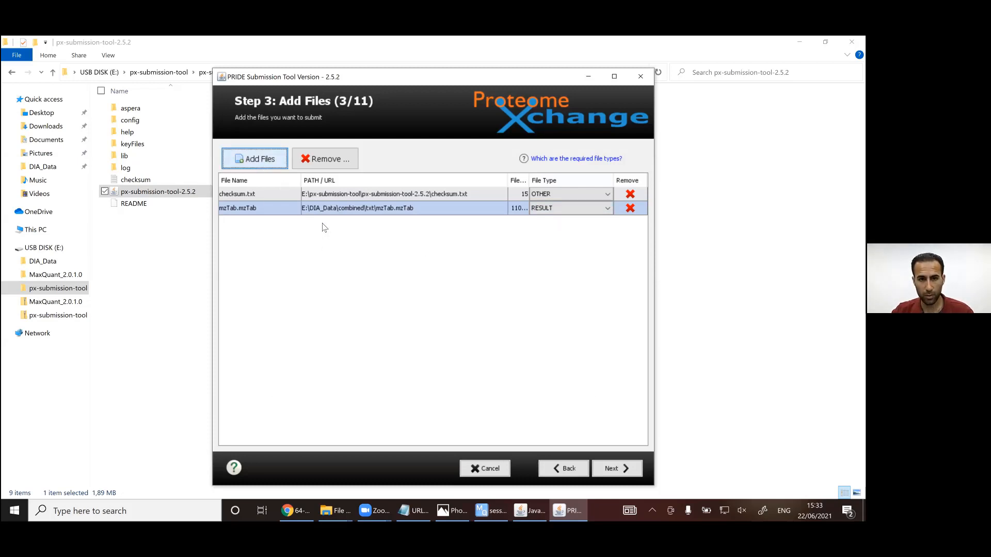
pyautogui.click(514, 183)
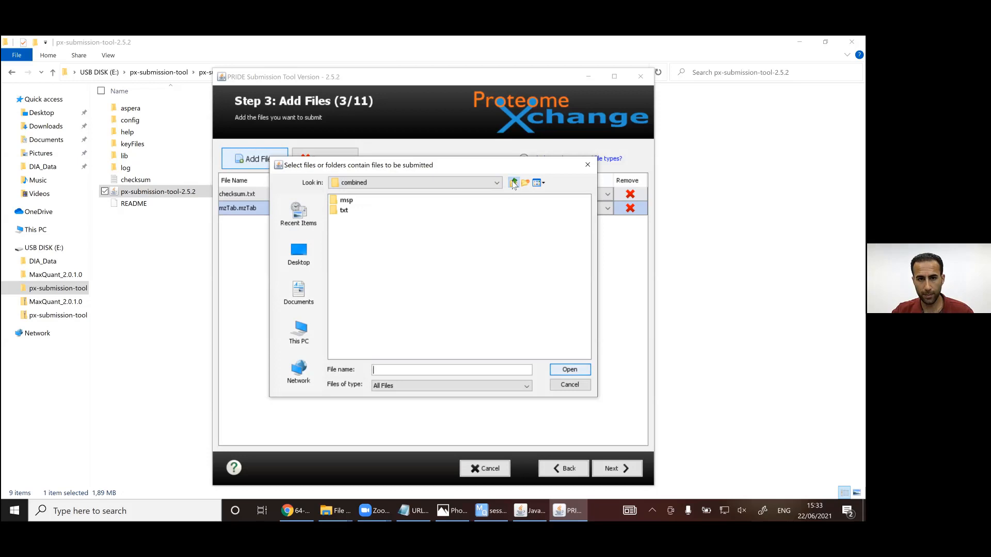
pyautogui.click(513, 183)
pyautogui.click(348, 240)
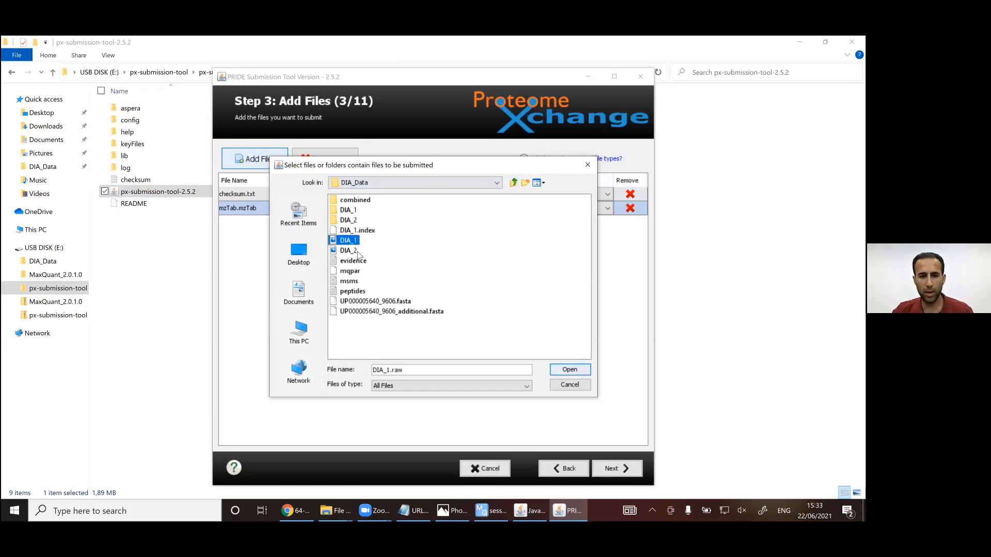
pyautogui.click(357, 252)
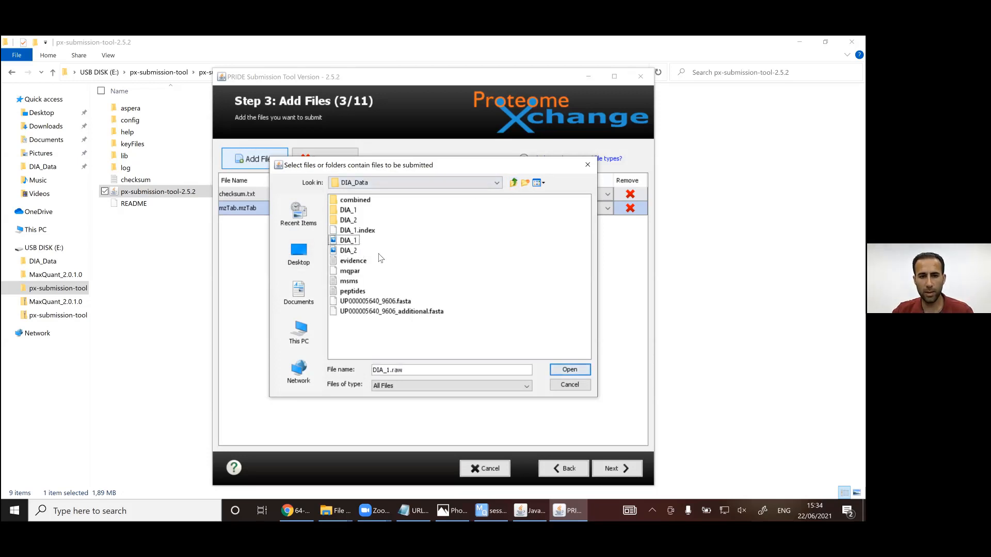
pyautogui.doubleClick(351, 242)
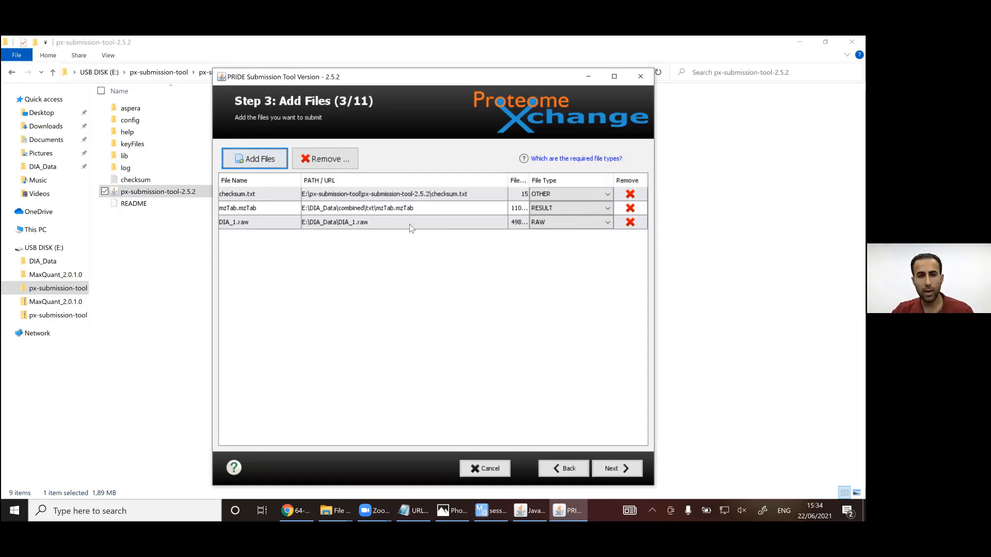
pyautogui.click(263, 159)
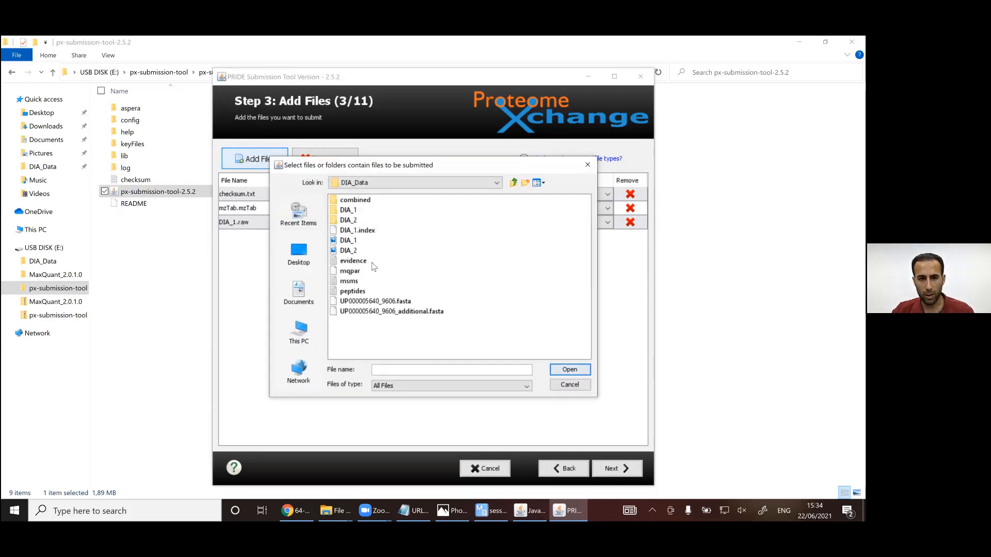
pyautogui.doubleClick(377, 301)
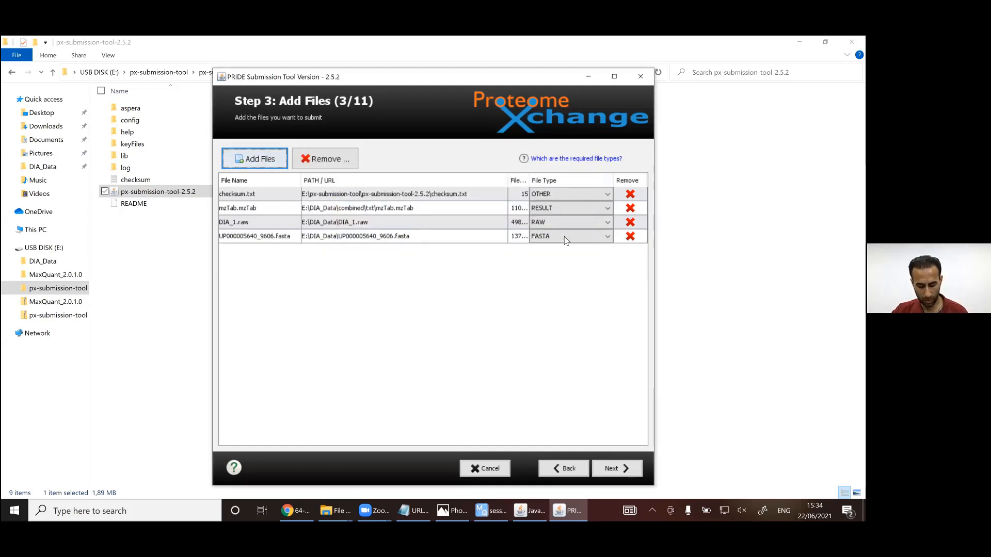
# Add mqpar.xml as OTHER and the first Fig3 msp file from combined\msp as SPECTRUM_LIBRARY.
pyautogui.click(256, 162)
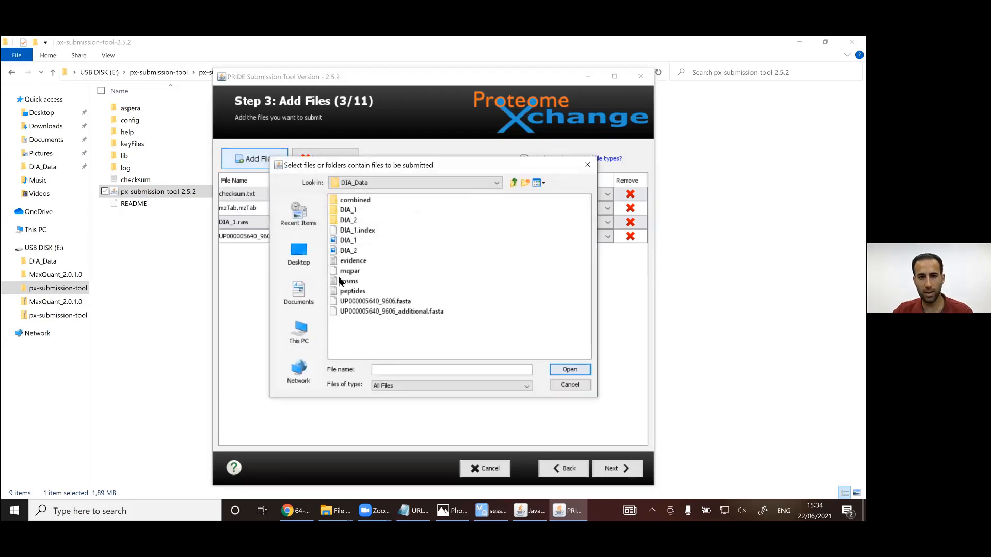
pyautogui.doubleClick(349, 272)
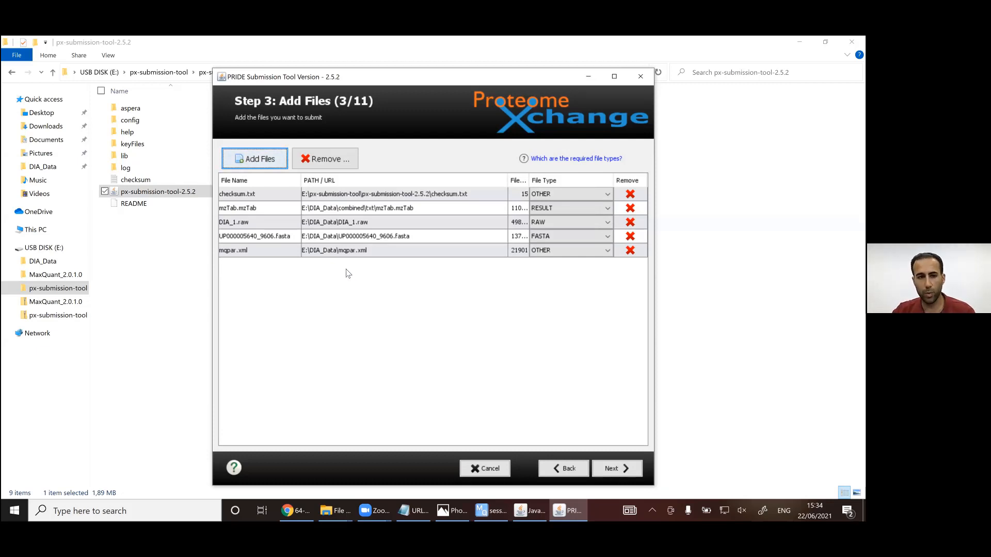
pyautogui.click(254, 161)
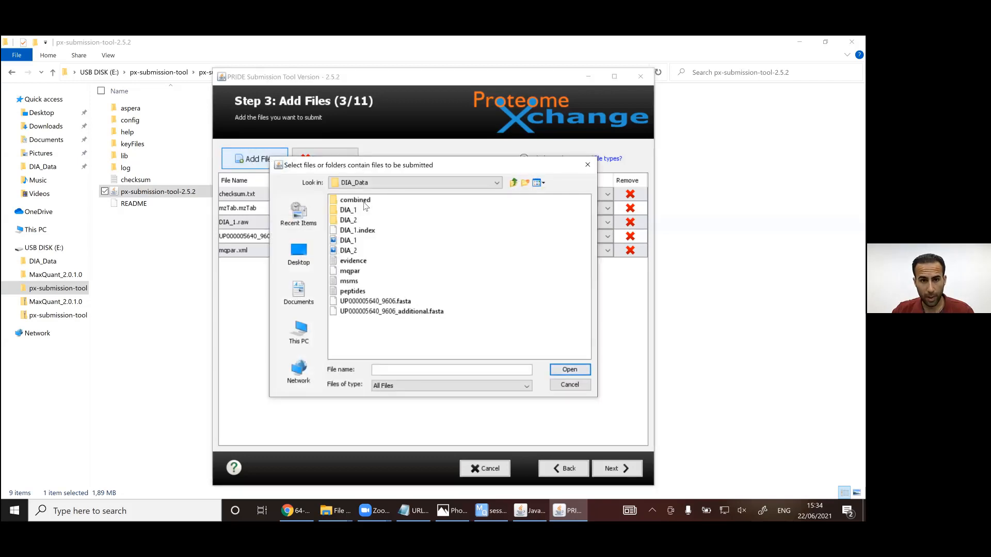
pyautogui.doubleClick(363, 202)
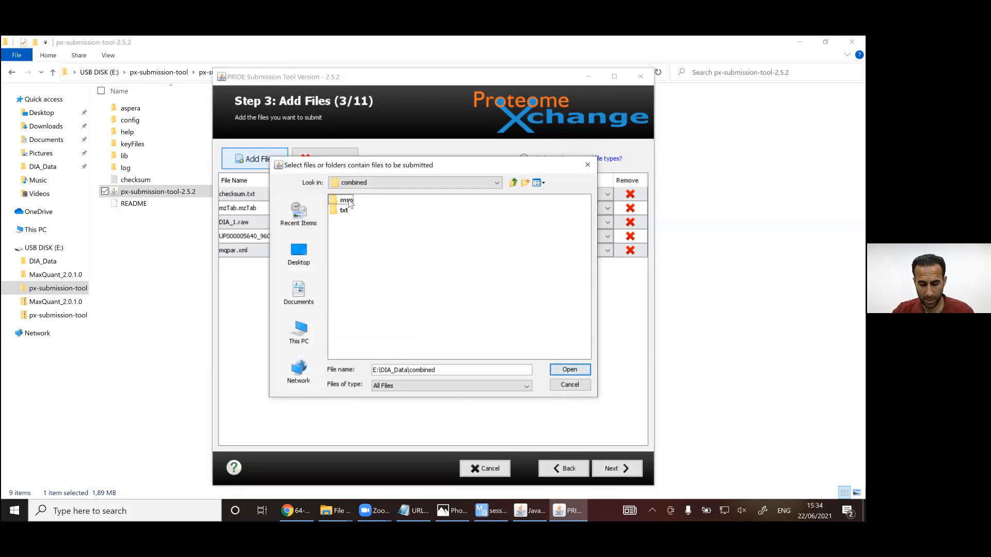
pyautogui.doubleClick(348, 202)
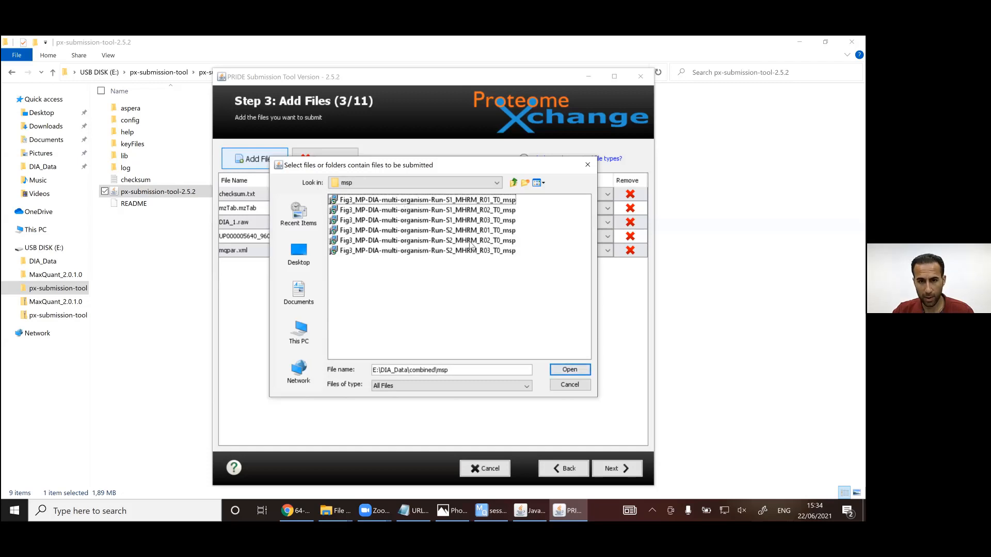
pyautogui.click(473, 201)
pyautogui.doubleClick(473, 201)
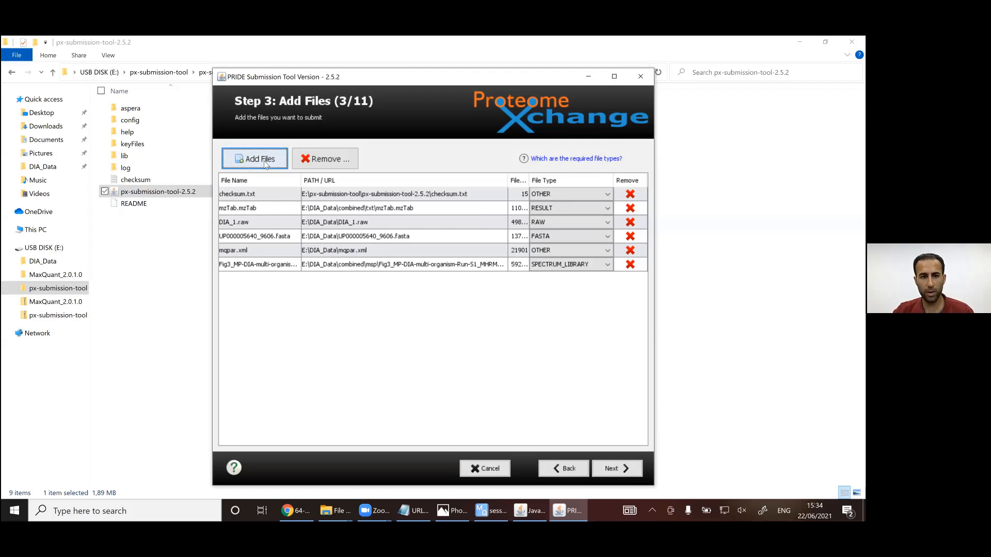
# Send the combined folder in DIA_Data to a Compressed (zipped) folder and watch its progress.
pyautogui.click(338, 511)
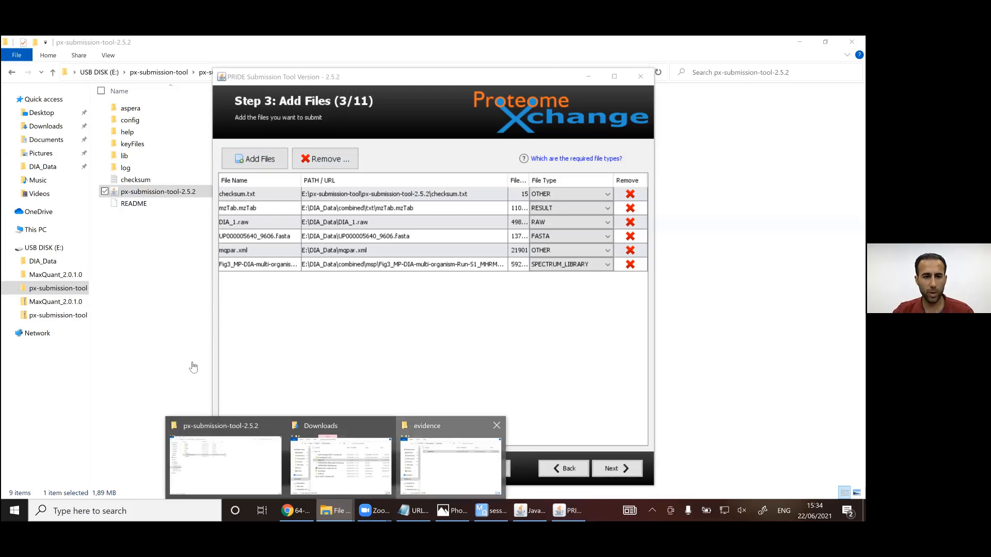
pyautogui.click(450, 464)
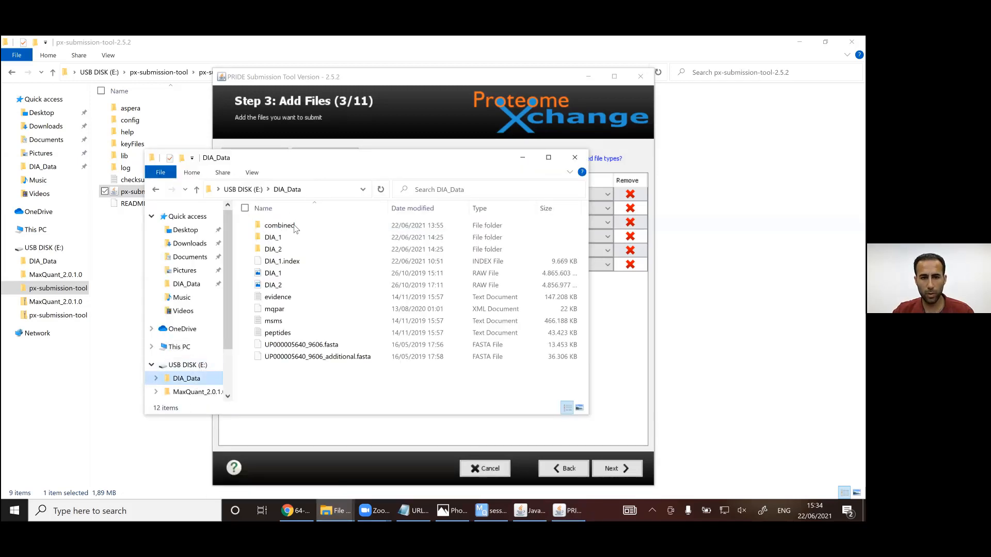
pyautogui.click(279, 227)
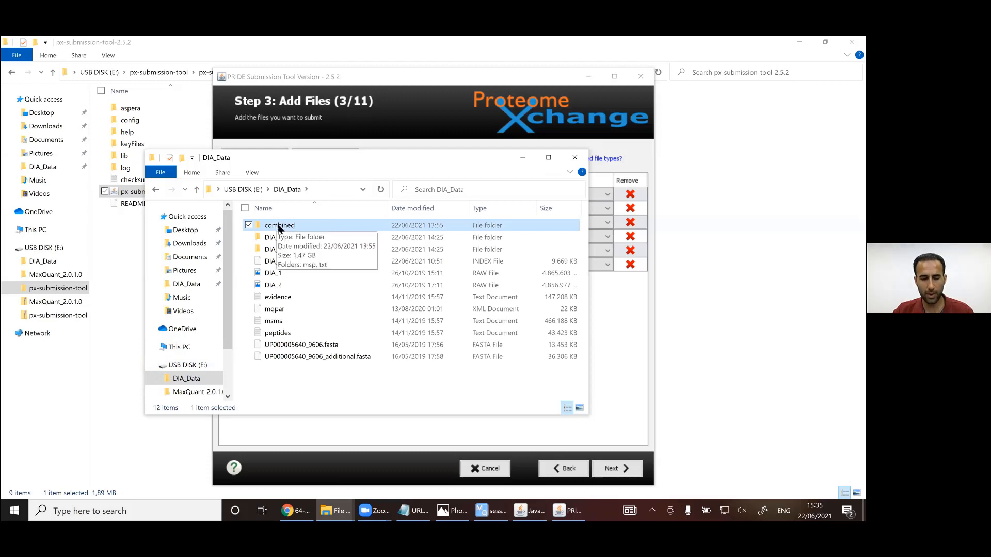
pyautogui.rightClick(278, 228)
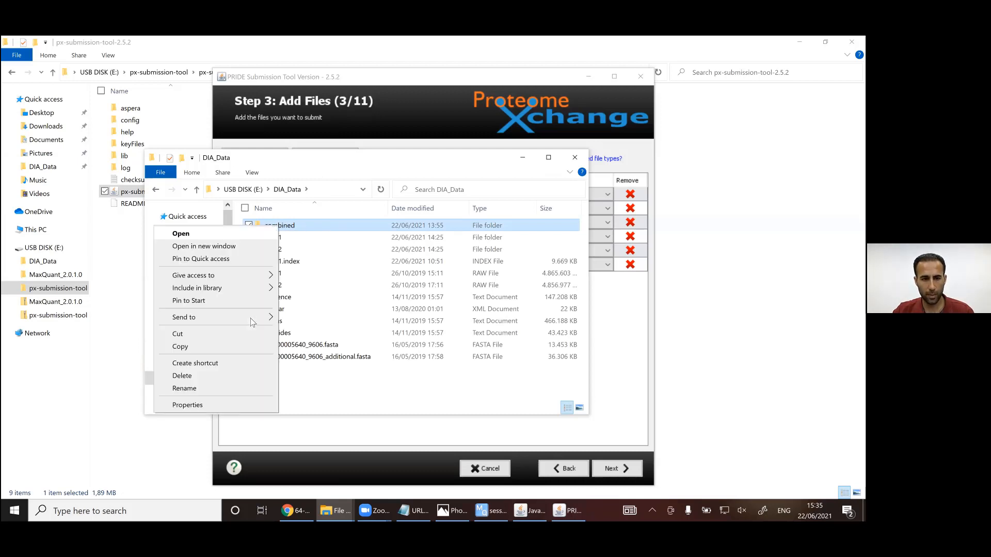
pyautogui.moveTo(252, 322)
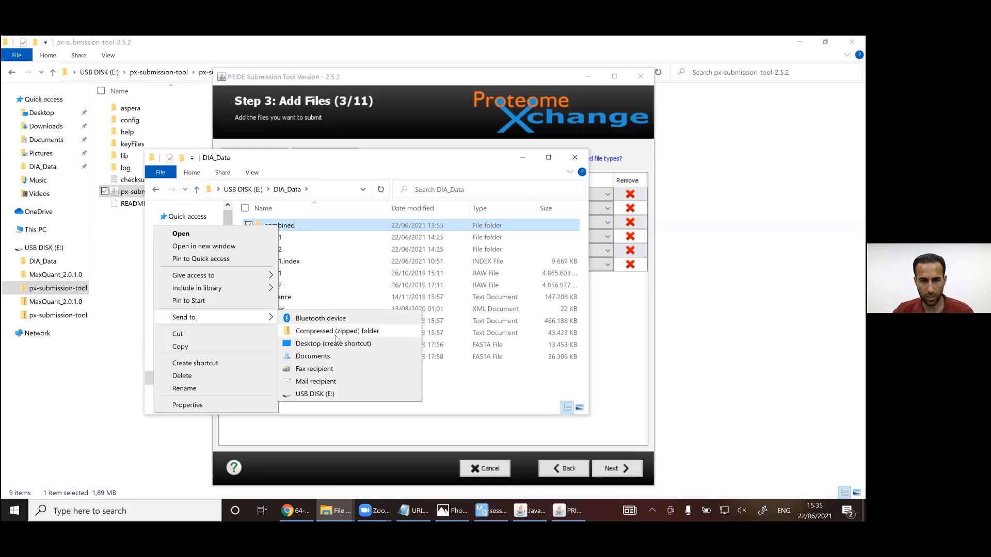
pyautogui.click(335, 335)
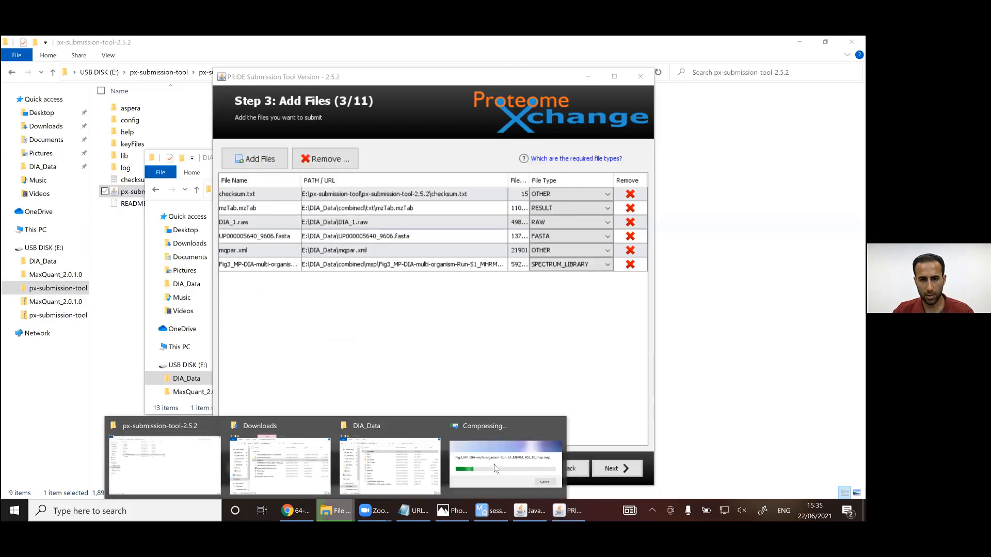
pyautogui.click(494, 469)
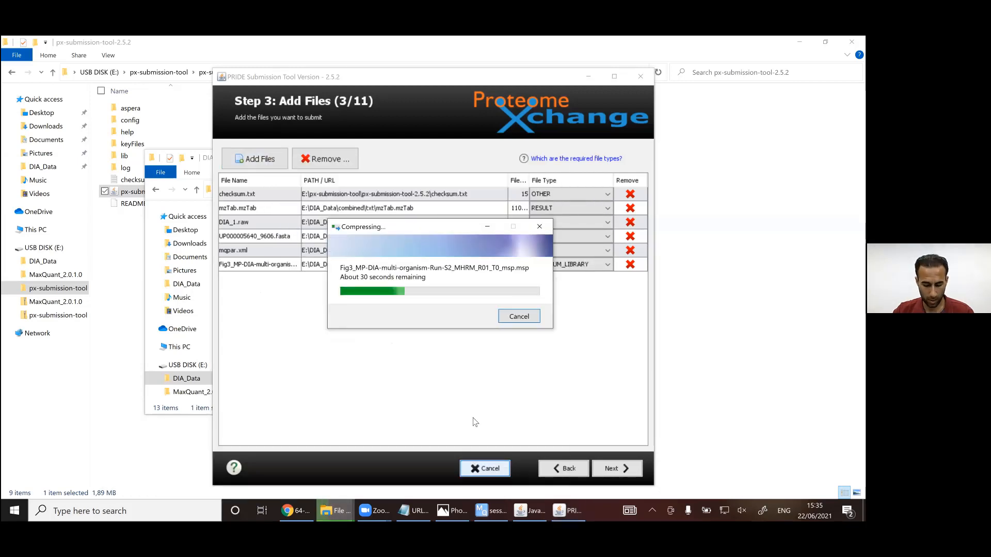